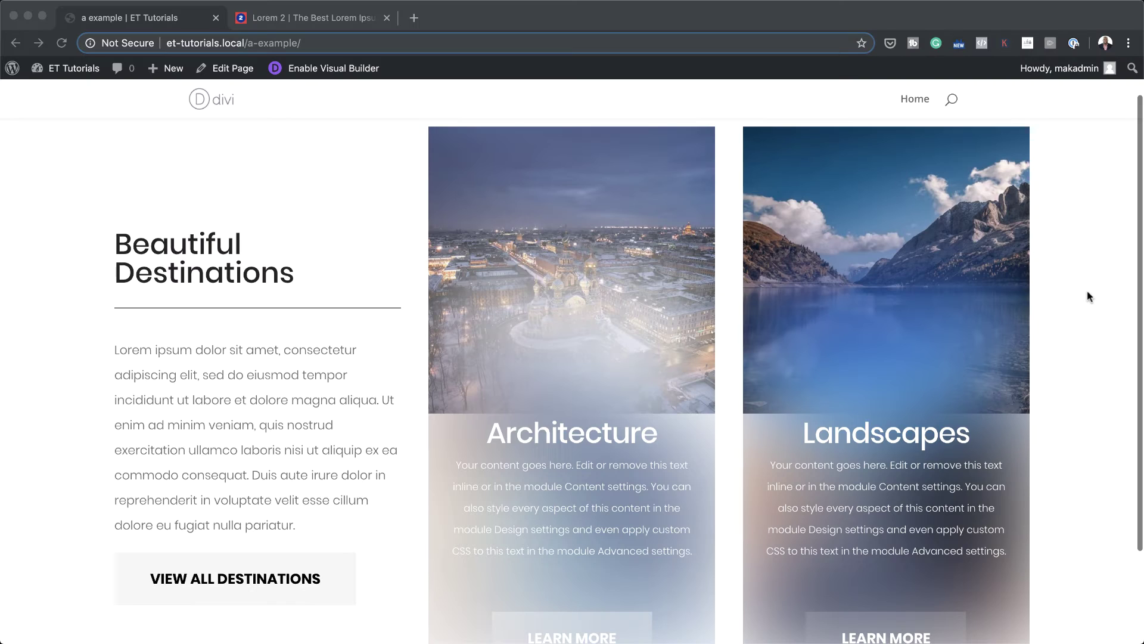
Step: Create a new WordPress page titled 'Blurred Backgrounds' and open it in the Divi Builder
scroll(1086, 292, "down", 4)
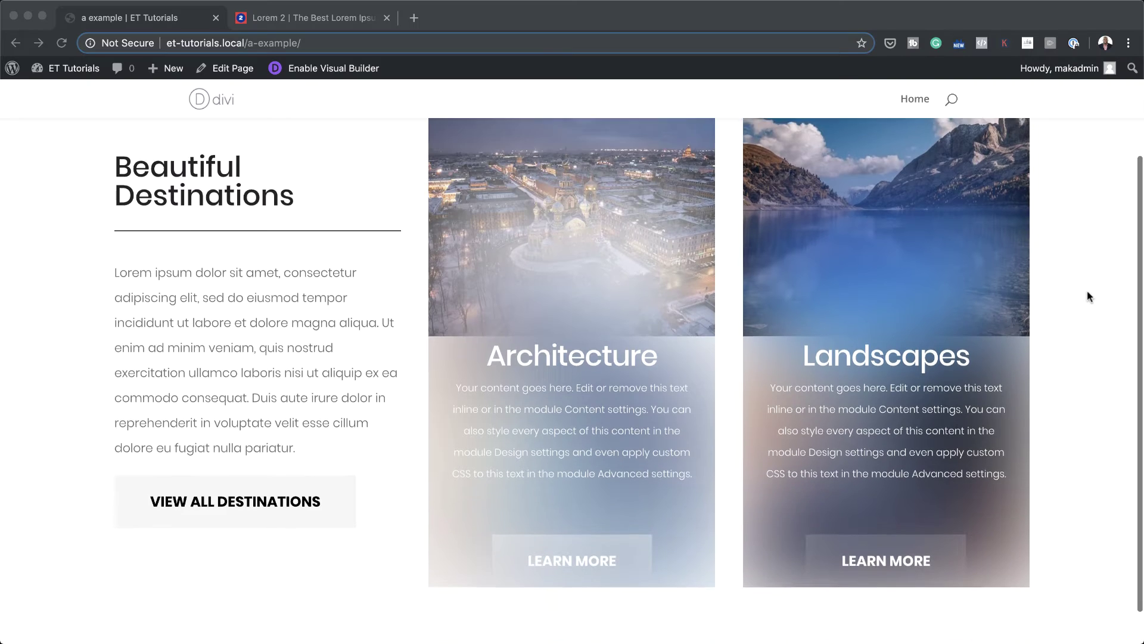
scroll(1087, 293, "up", 5)
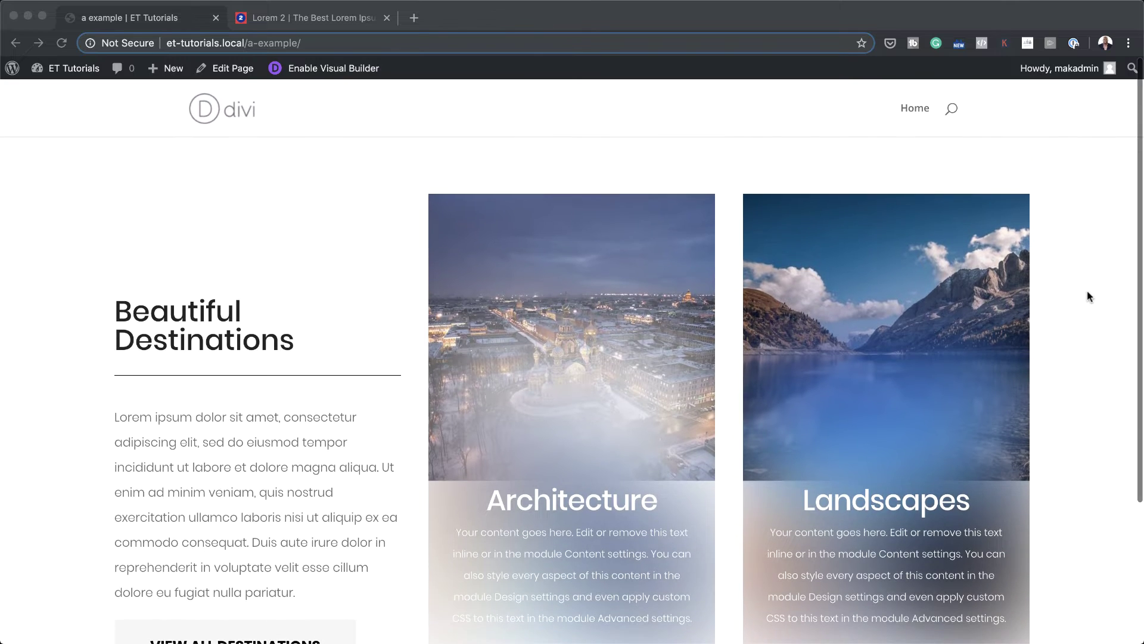
scroll(1087, 297, "down", 4)
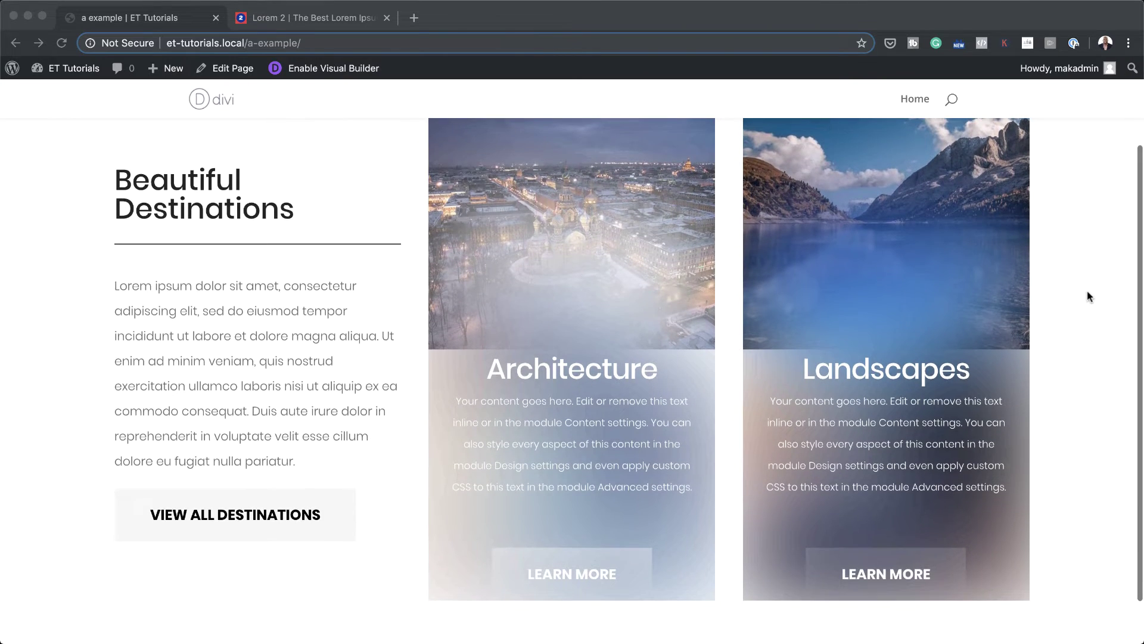
scroll(1087, 296, "up", 1)
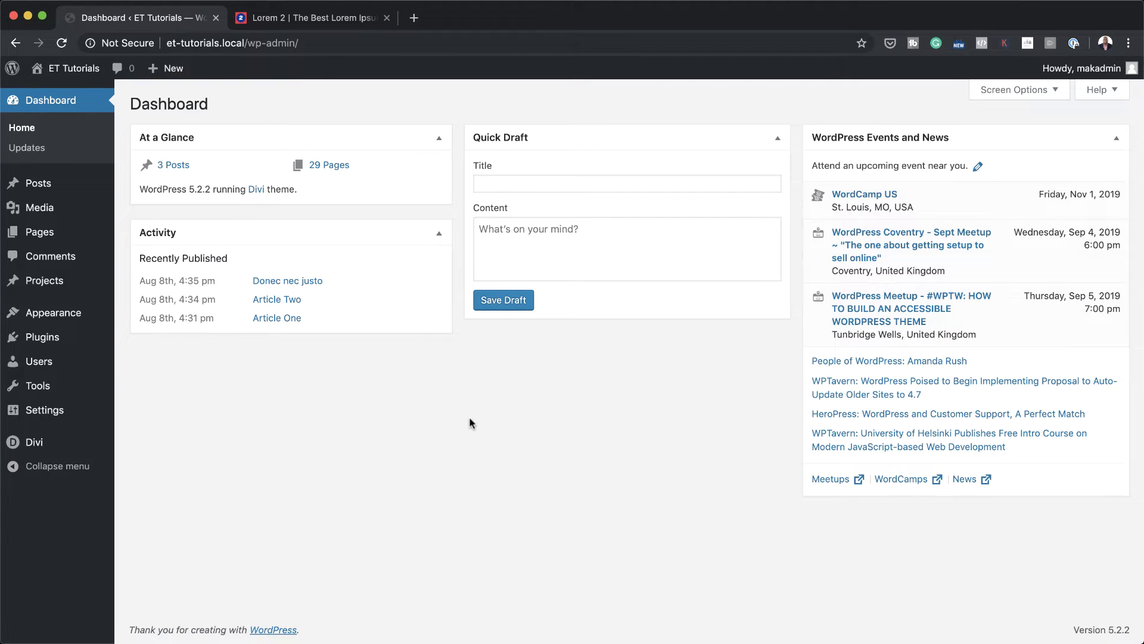
mouse_move(57, 235)
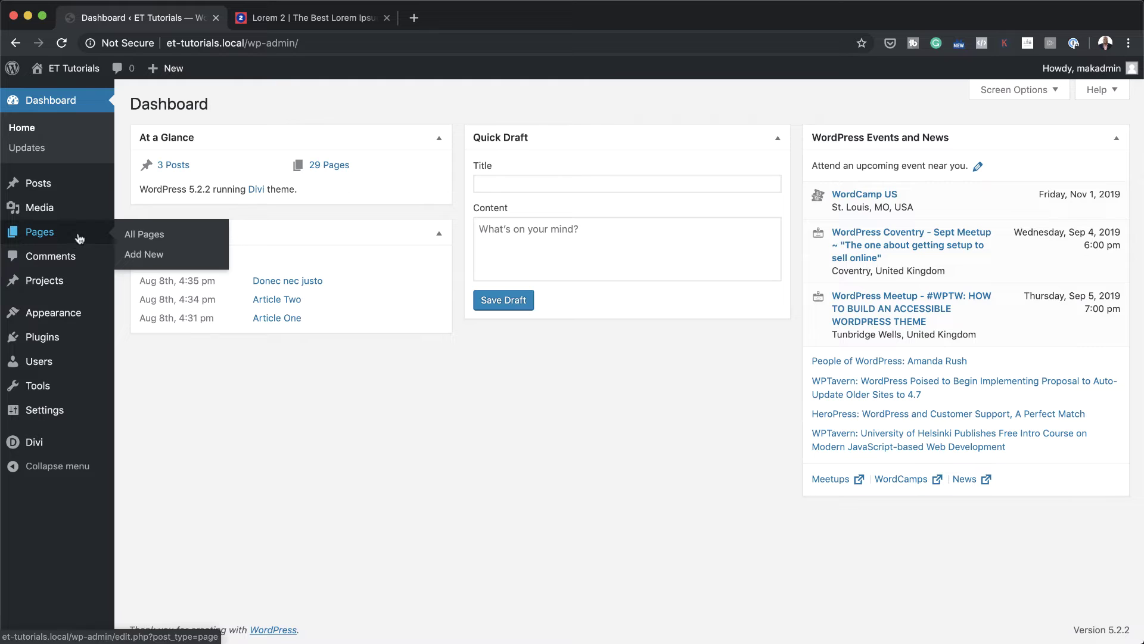
left_click(146, 256)
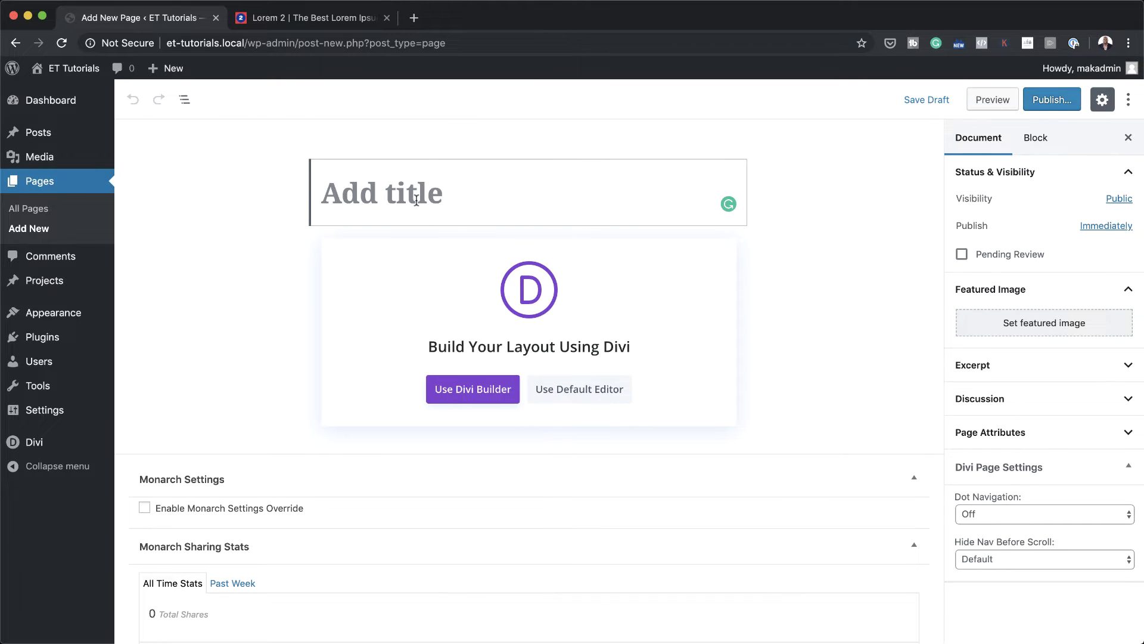
type("Blurred Backgrounds")
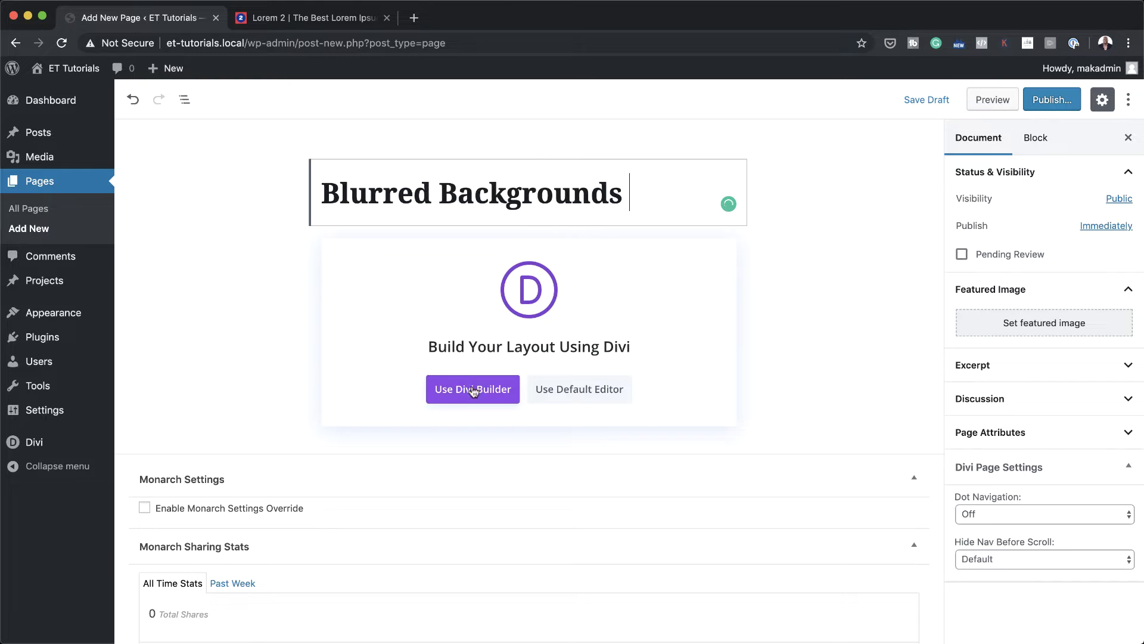
left_click(478, 396)
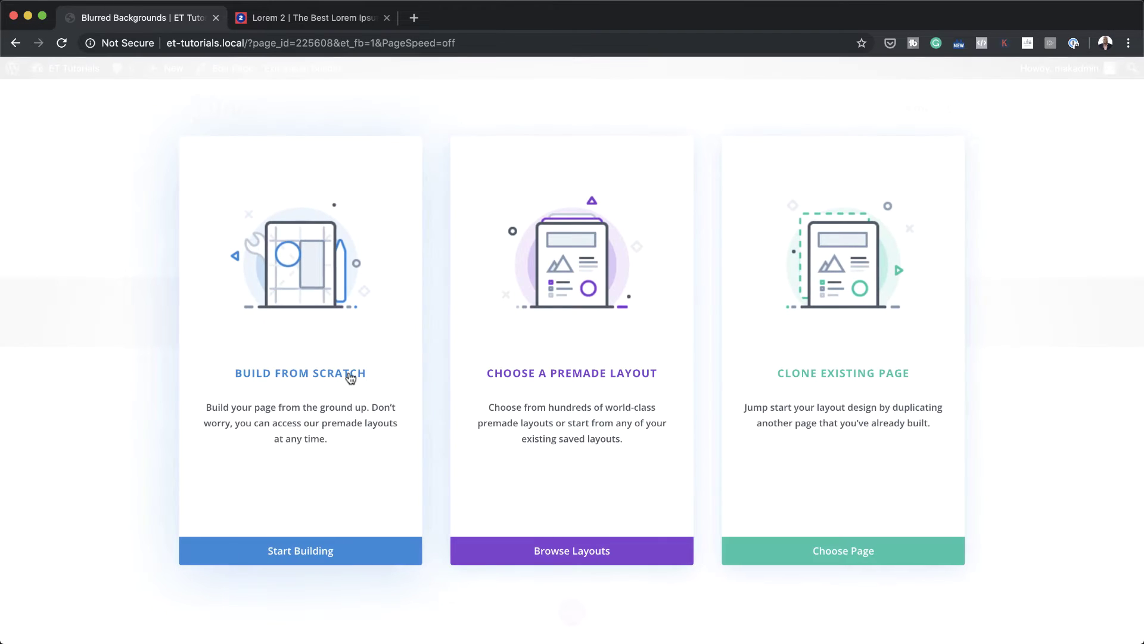
Step: Build from scratch with one three-column row, leaving its columns empty
left_click(384, 375)
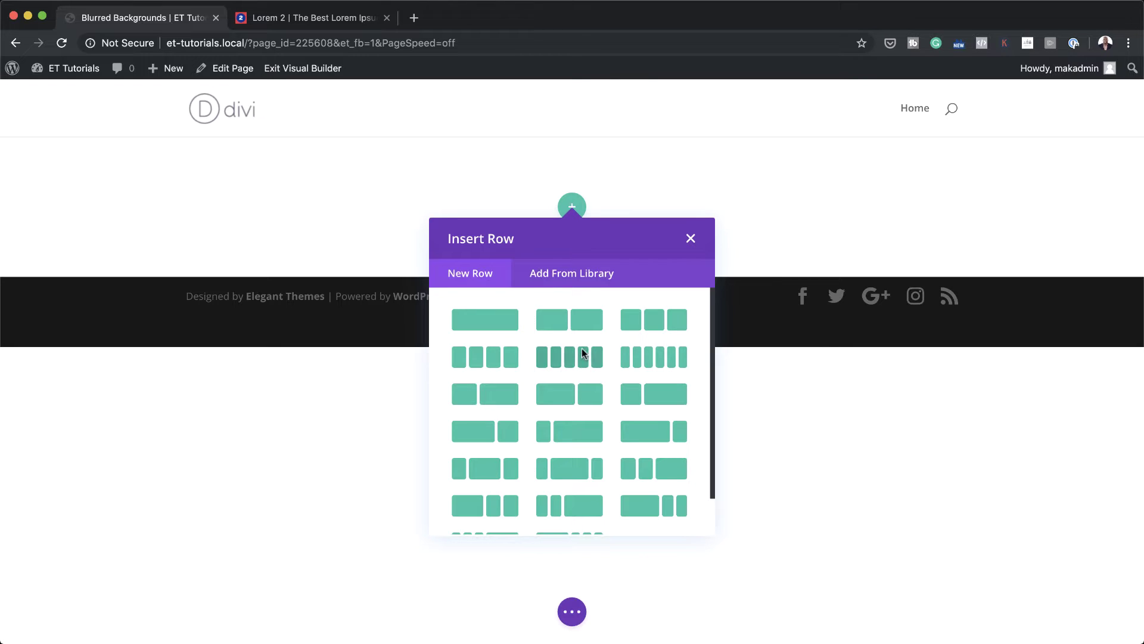
left_click(656, 321)
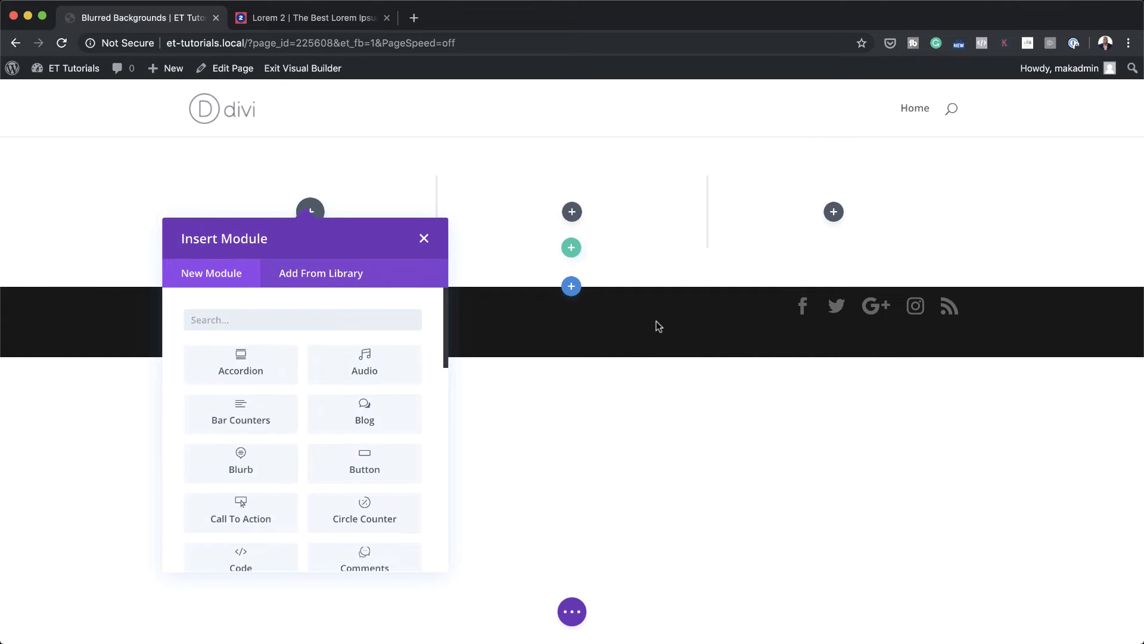
left_click(424, 239)
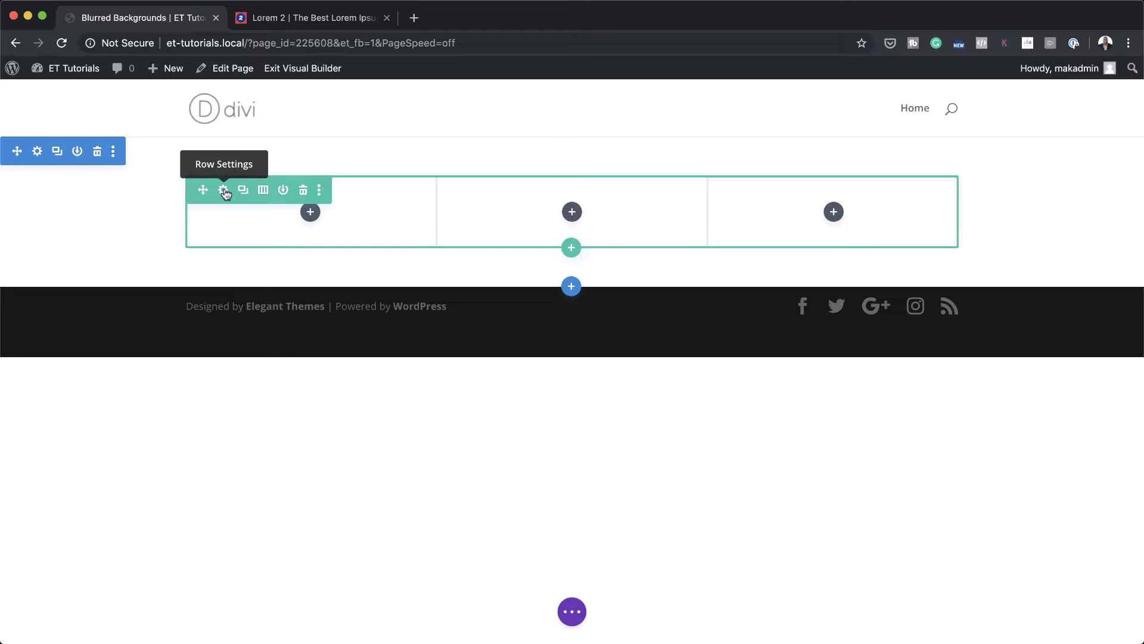
Step: In the row's sizing options, enable custom gutter width 2 and set max width to 100%
left_click(224, 192)
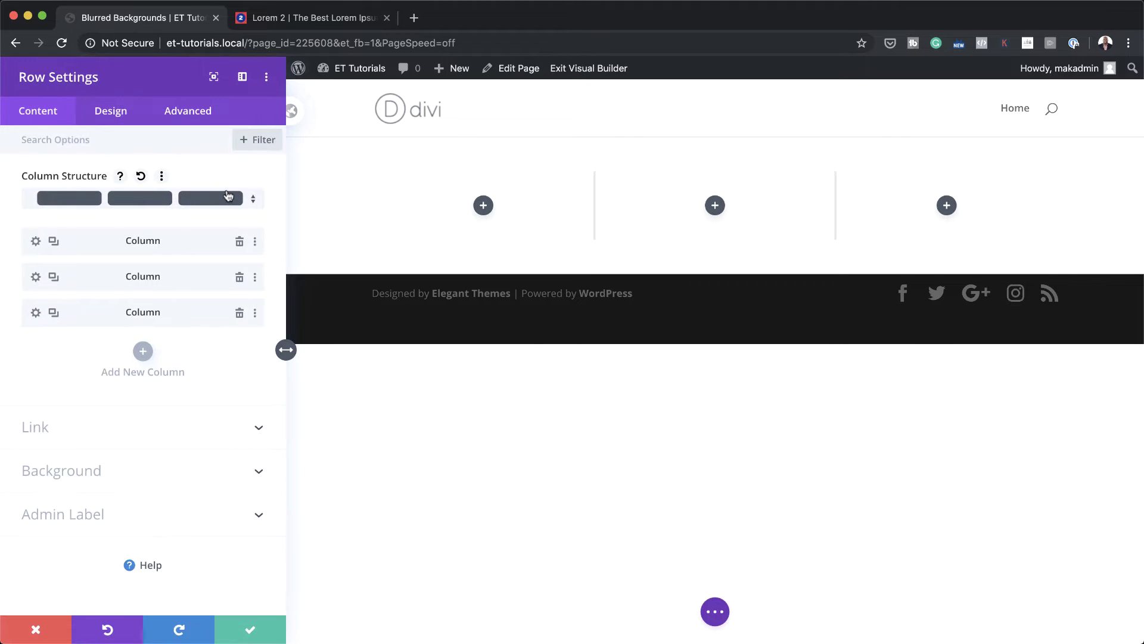
left_click(113, 113)
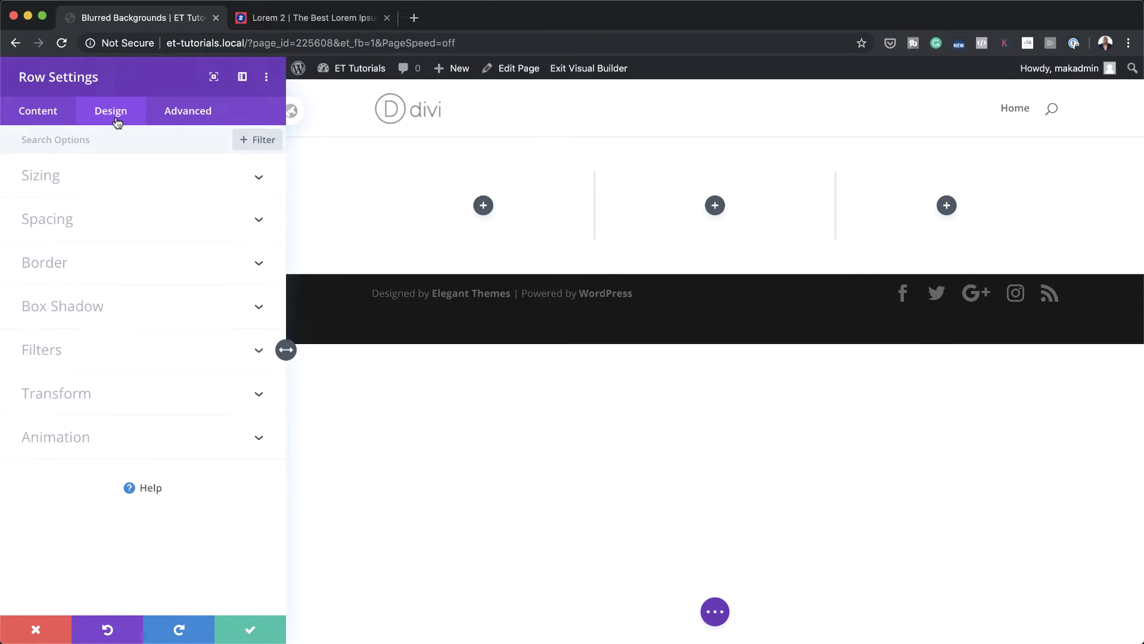
left_click(103, 187)
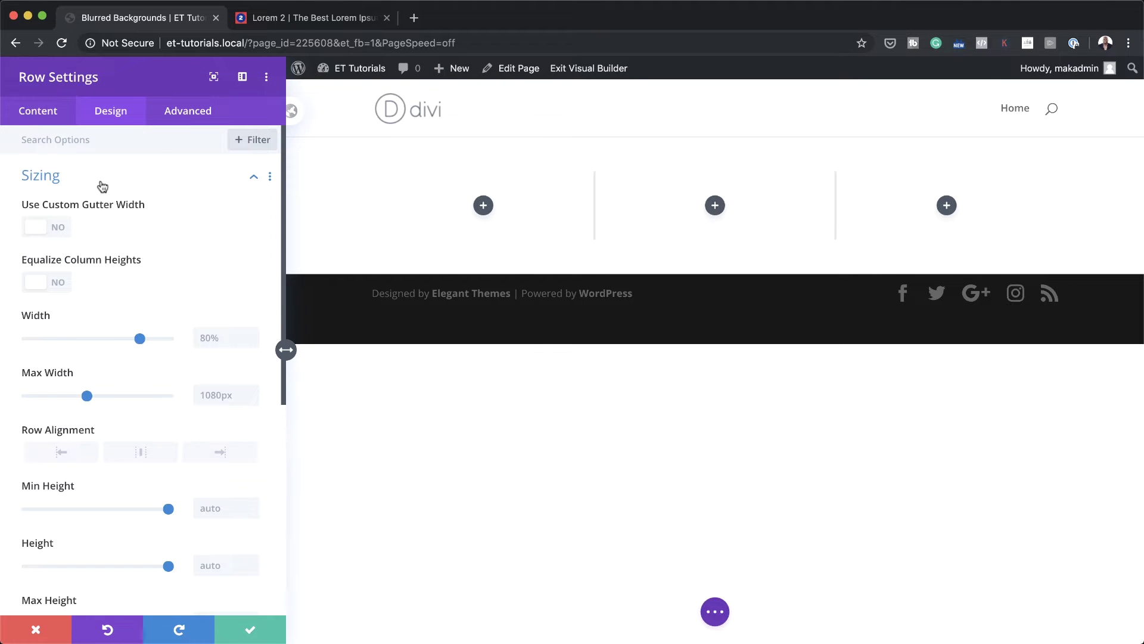
left_click(64, 233)
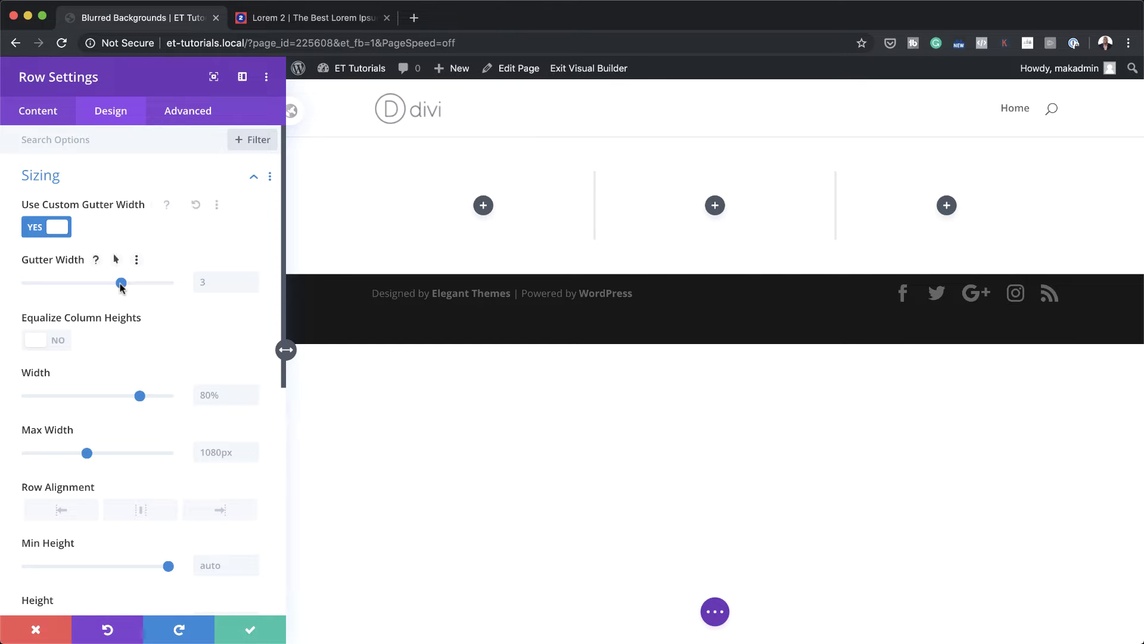
left_click_drag(121, 286, 74, 284)
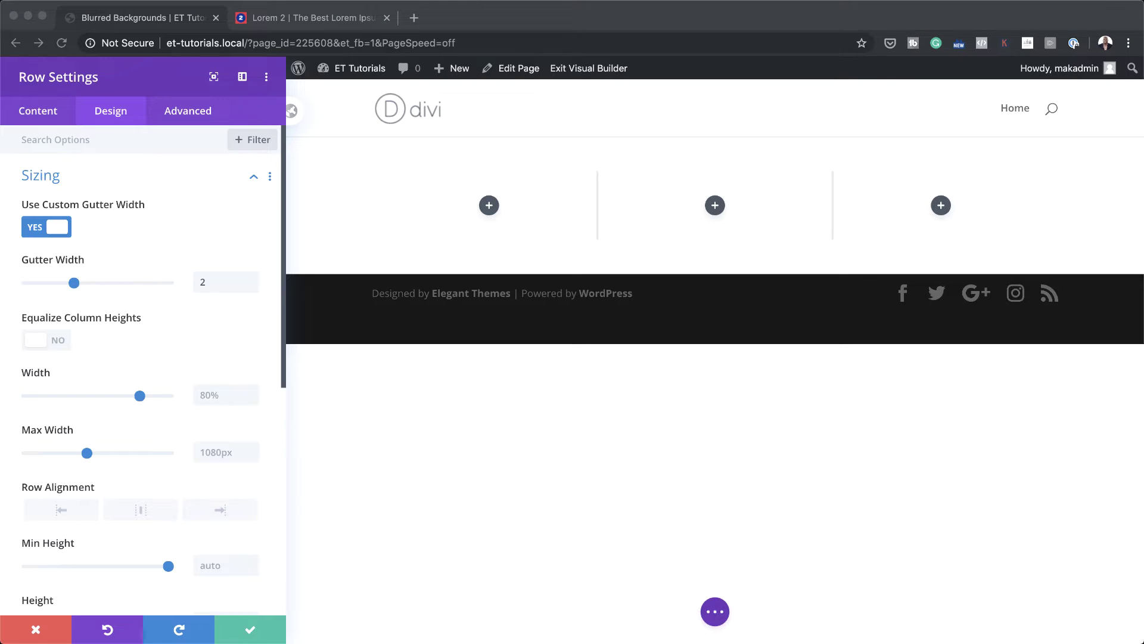
left_click(205, 456)
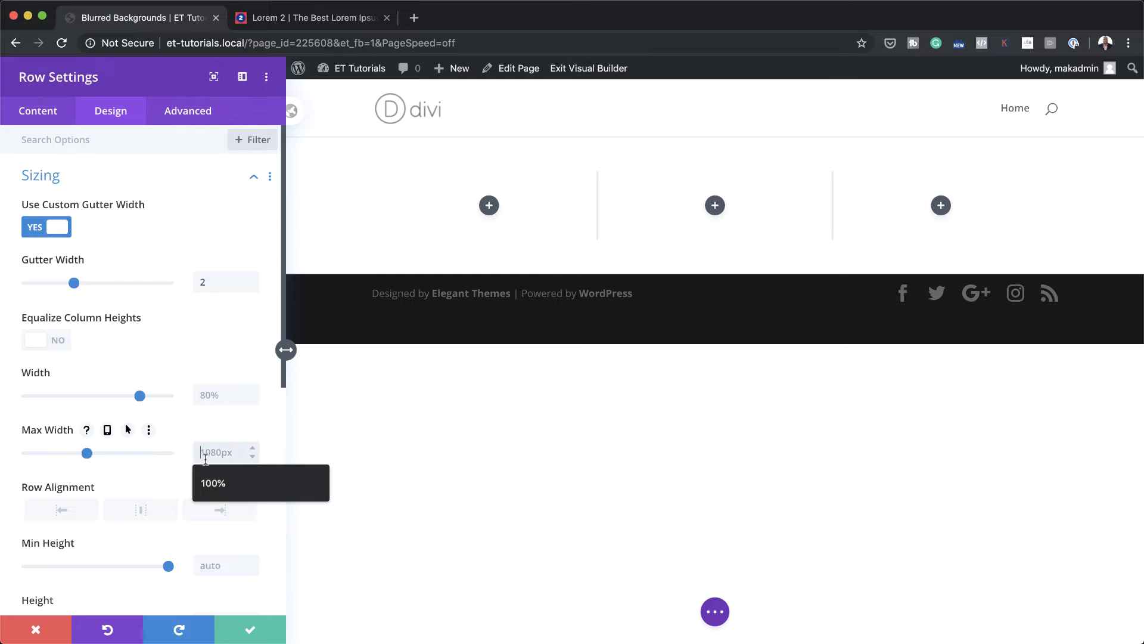
left_click(221, 485)
left_click(229, 481)
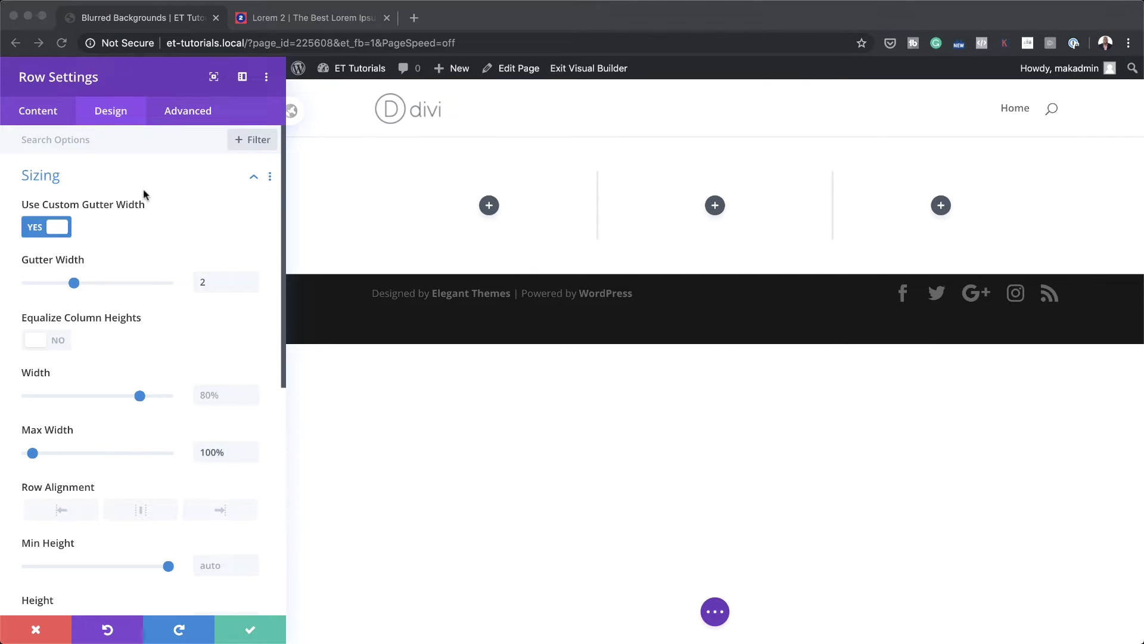
left_click(46, 117)
left_click(37, 117)
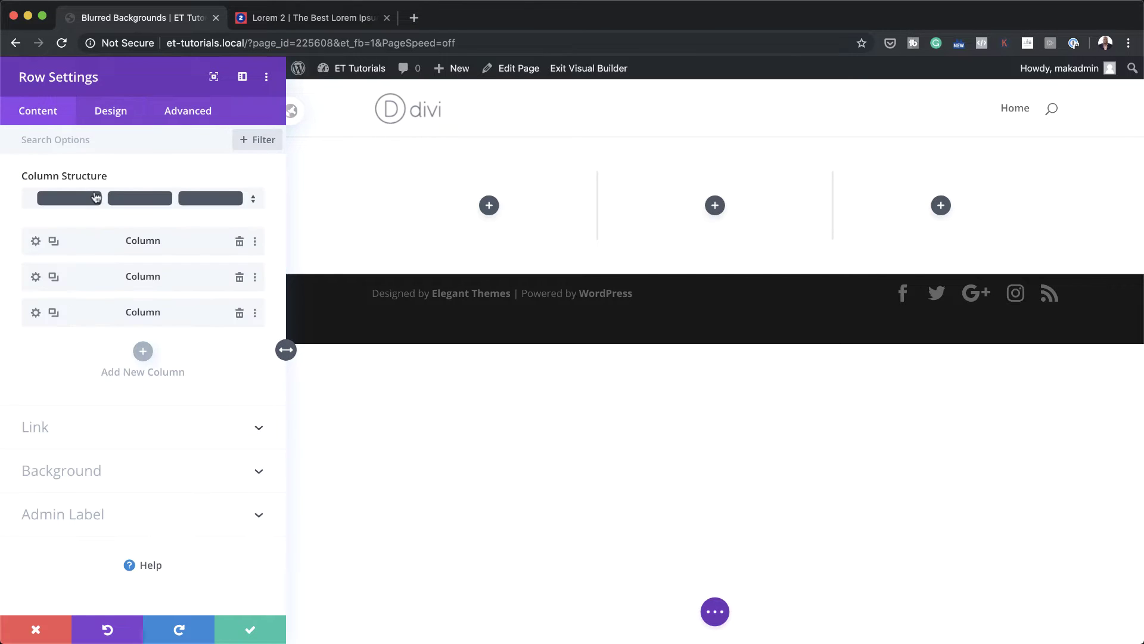
Step: Give the second column 'overflow: hidden;' as its main-element custom CSS
left_click(35, 277)
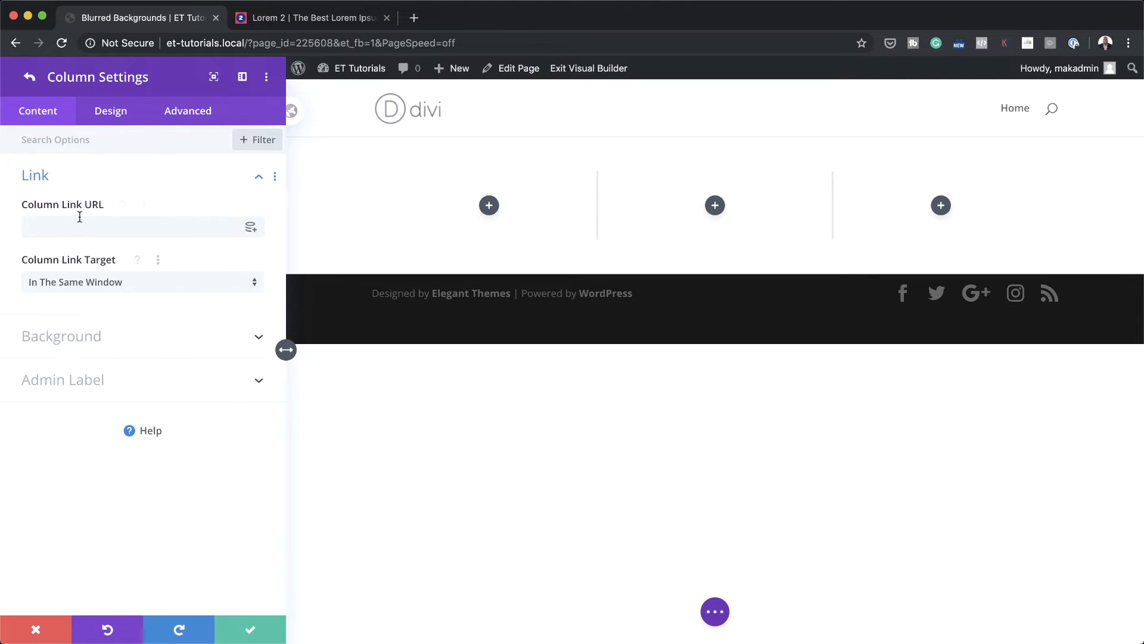
left_click(188, 118)
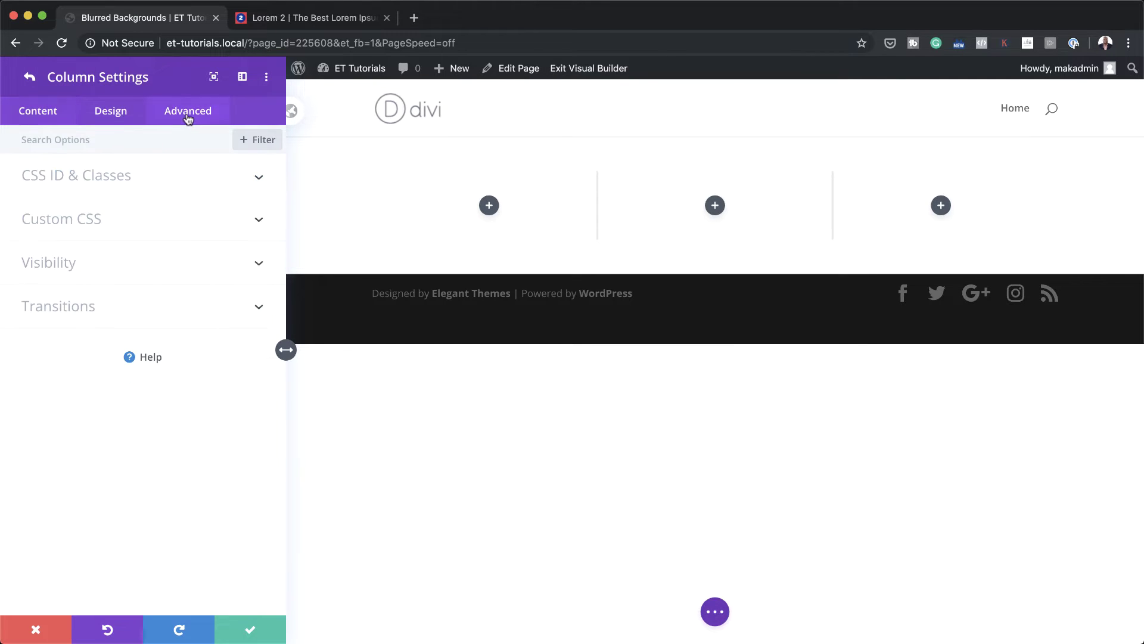
left_click(97, 221)
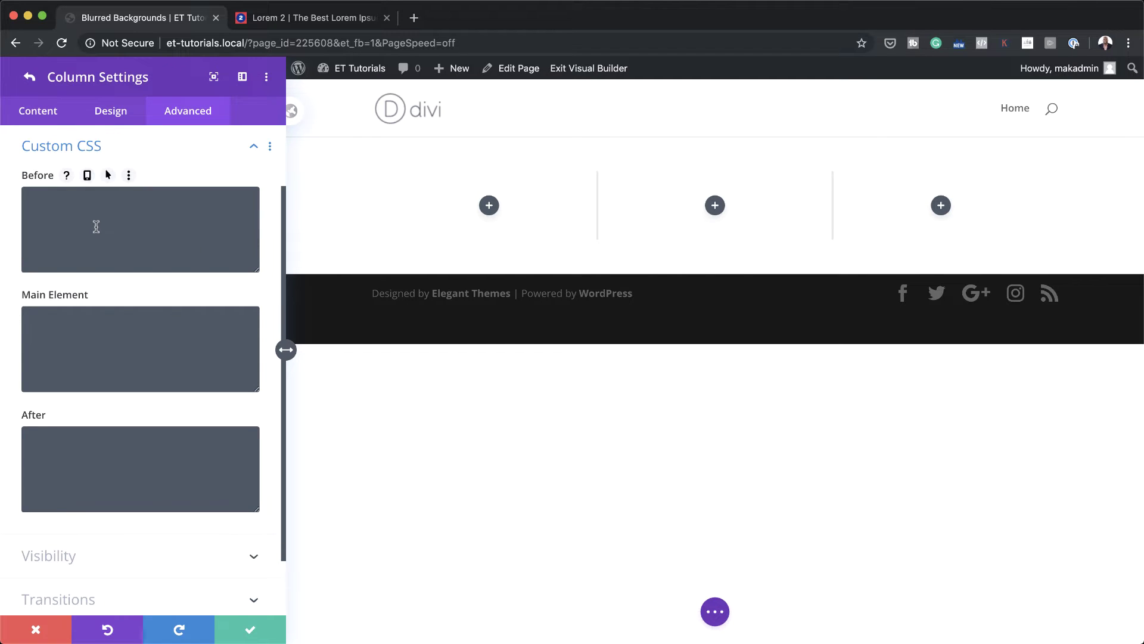
left_click(104, 319)
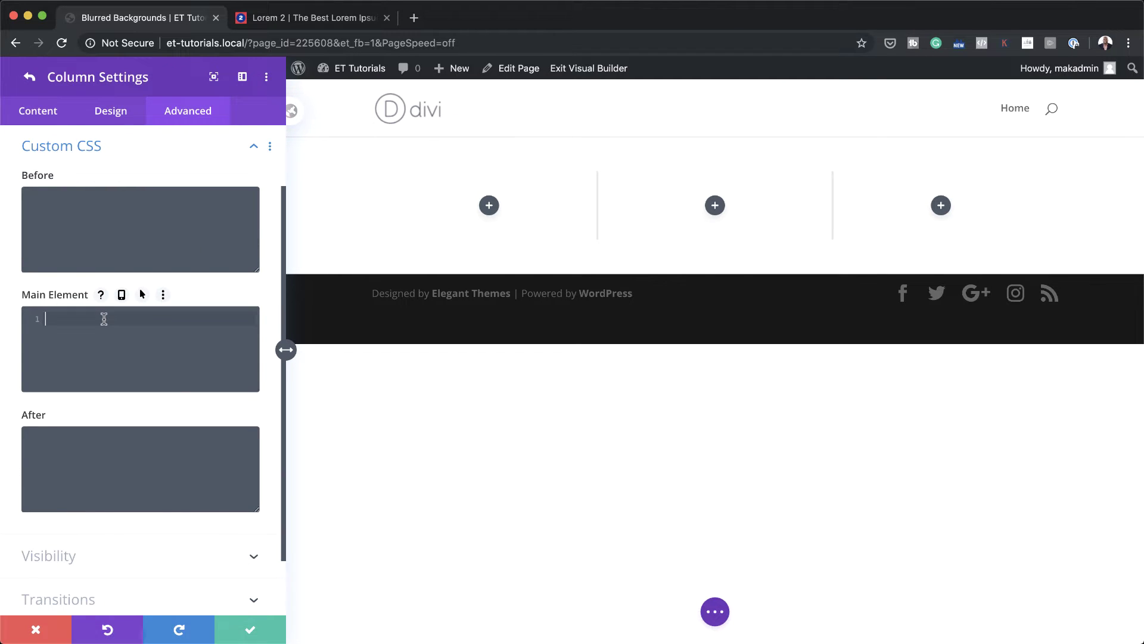
type("overflow: hidden;")
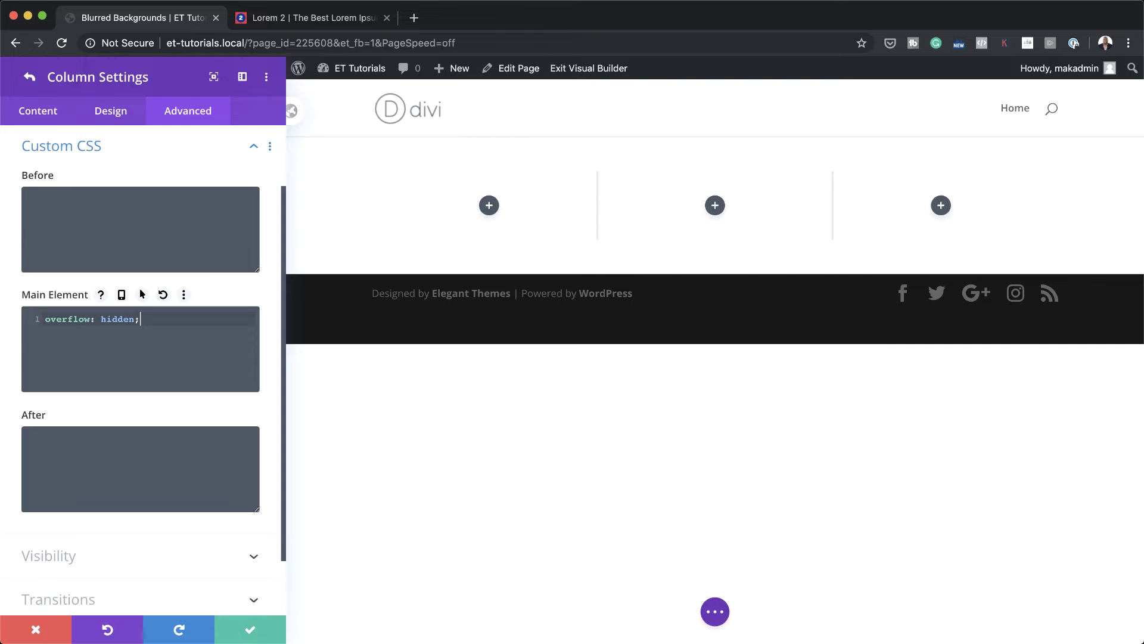
left_click(30, 77)
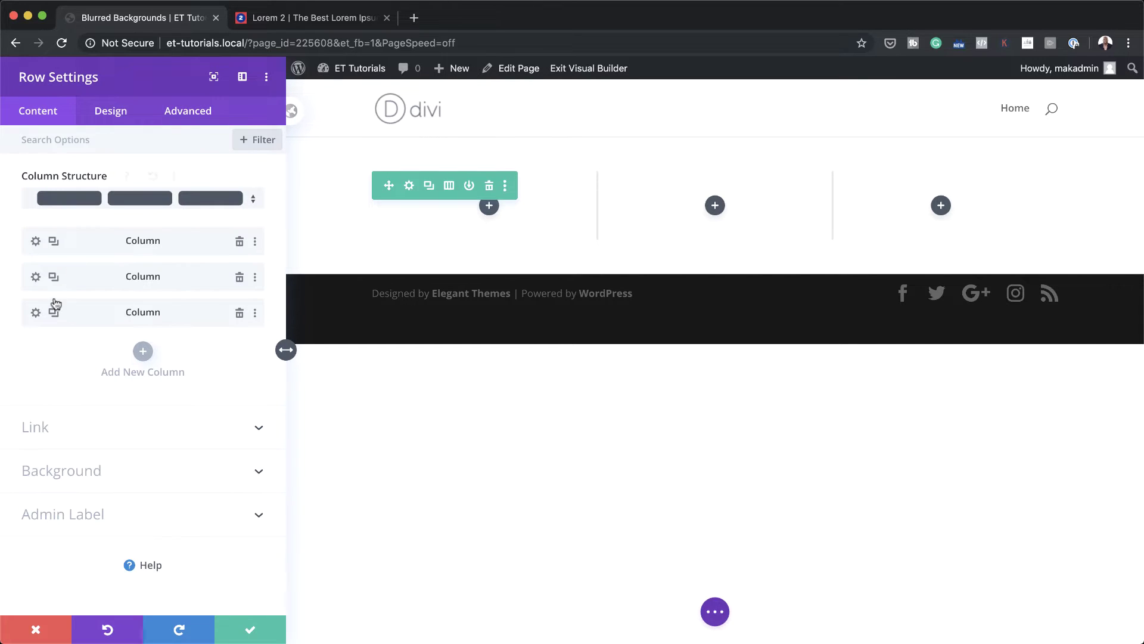
Step: Give the third column the same 'overflow: hidden;' CSS and save the row settings
left_click(36, 312)
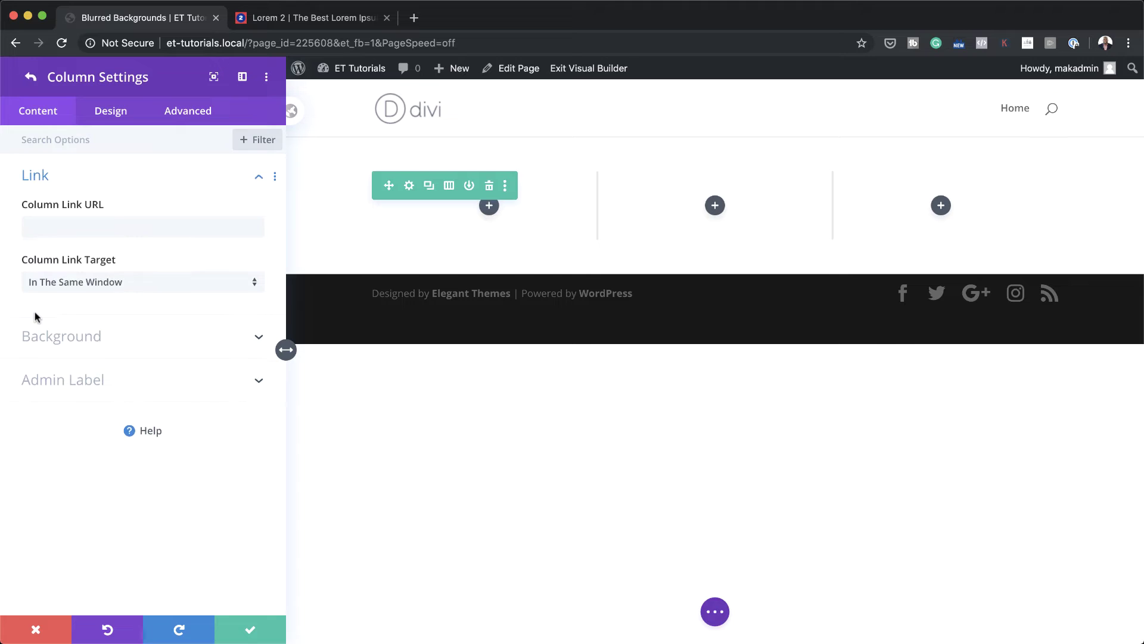
left_click(187, 111)
left_click(84, 218)
left_click(68, 327)
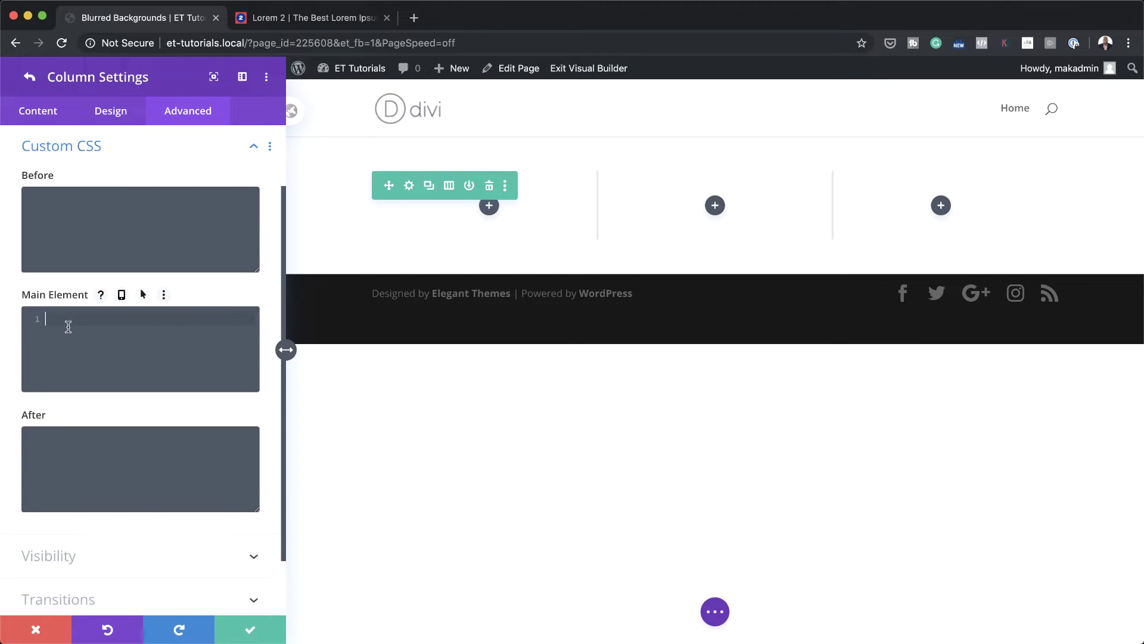
type("overflow: hidden;")
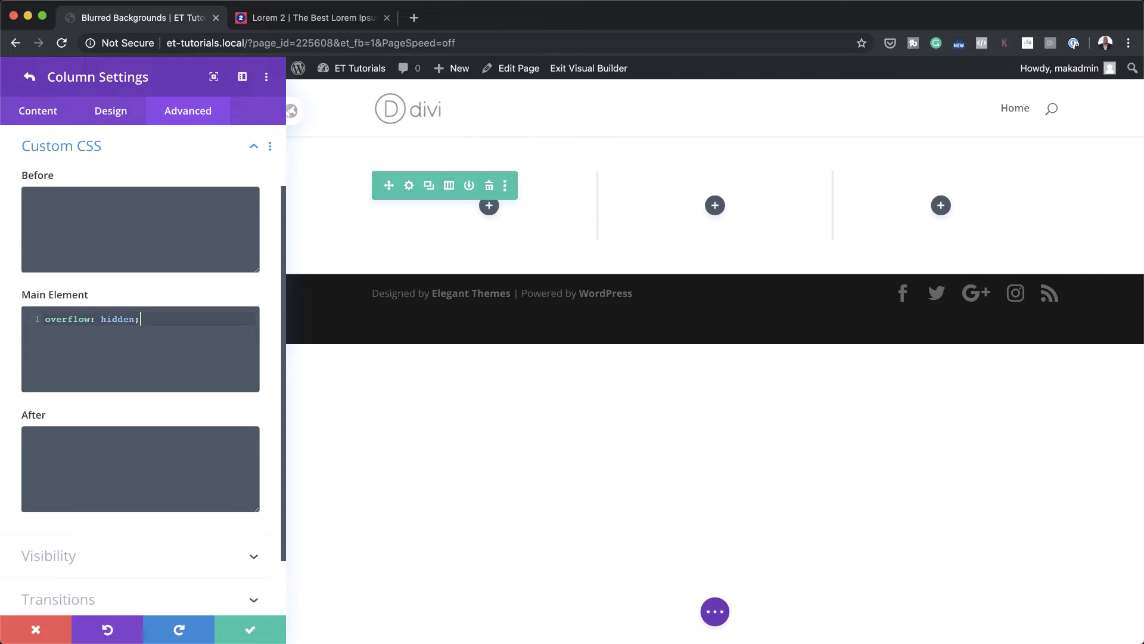
key("super+Tab")
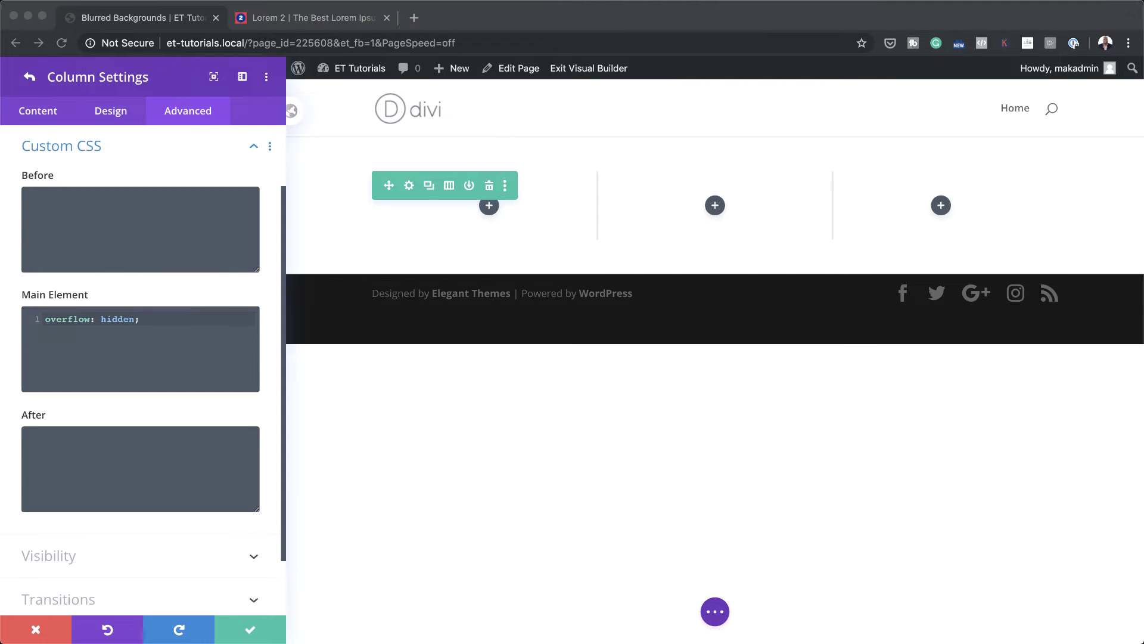
left_click(249, 632)
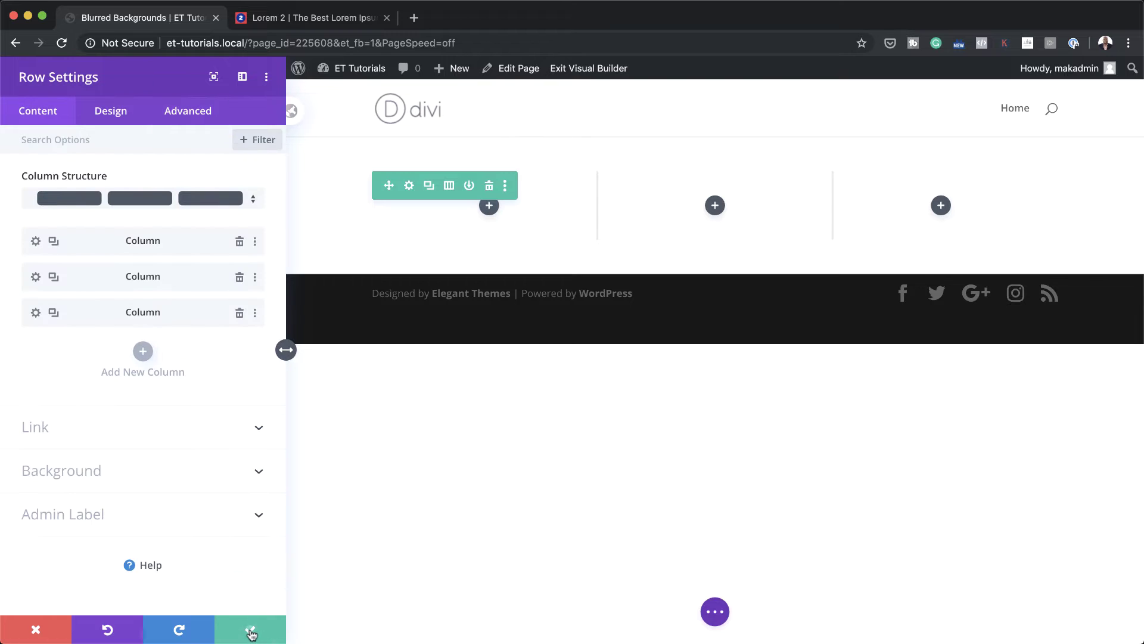
left_click(249, 632)
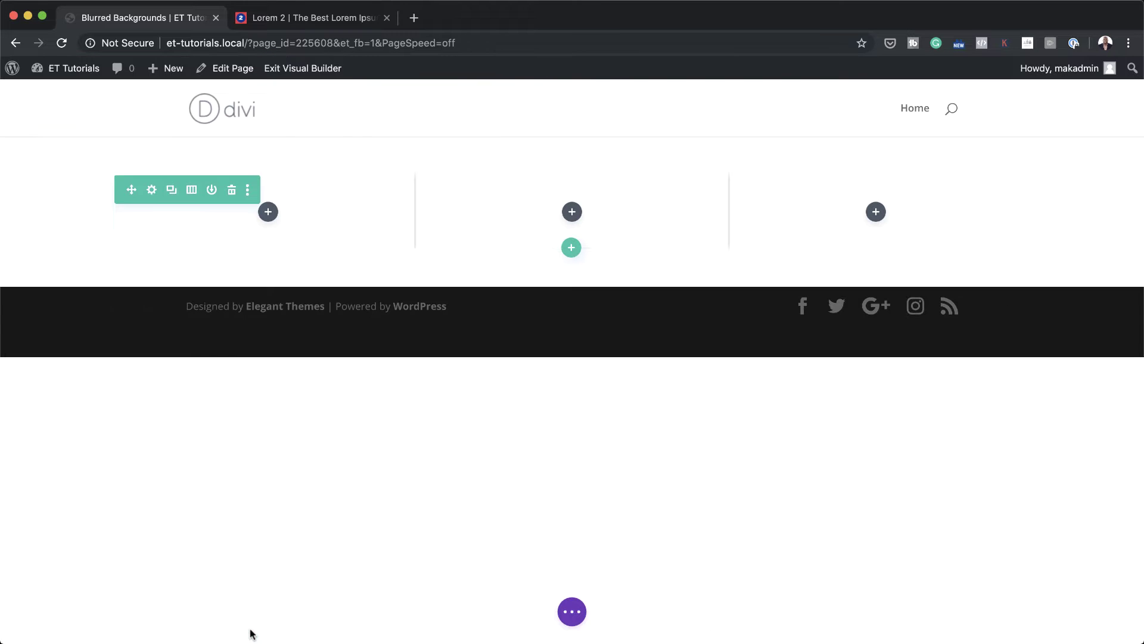
Step: Add a Text module to the first column and replace its placeholder with 'Beautiful Destinations'
left_click(269, 213)
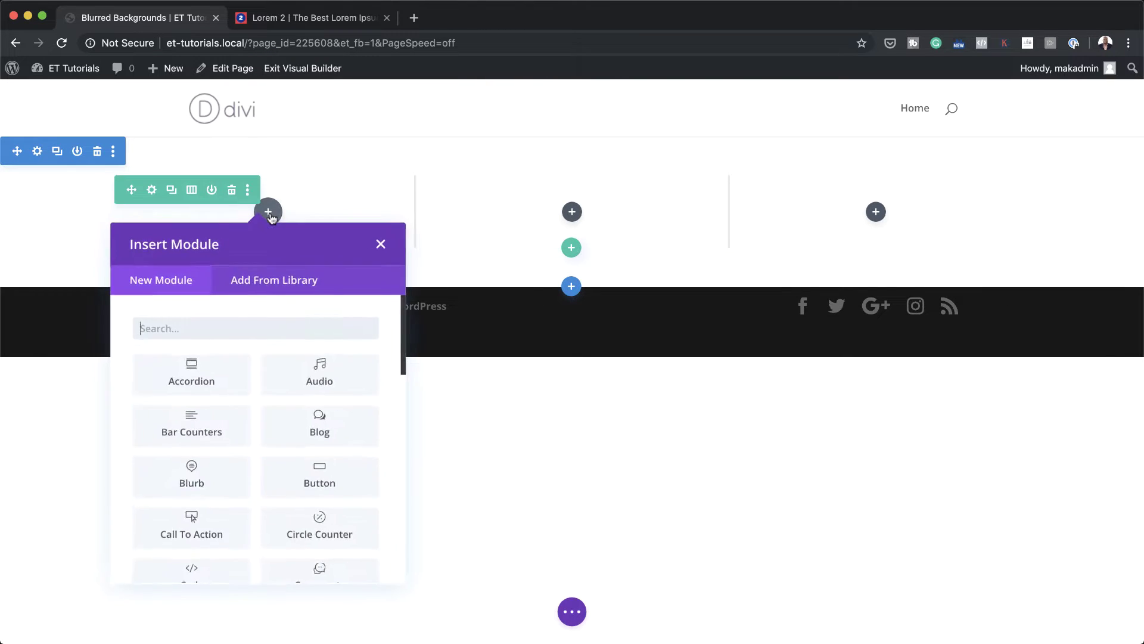
type("text")
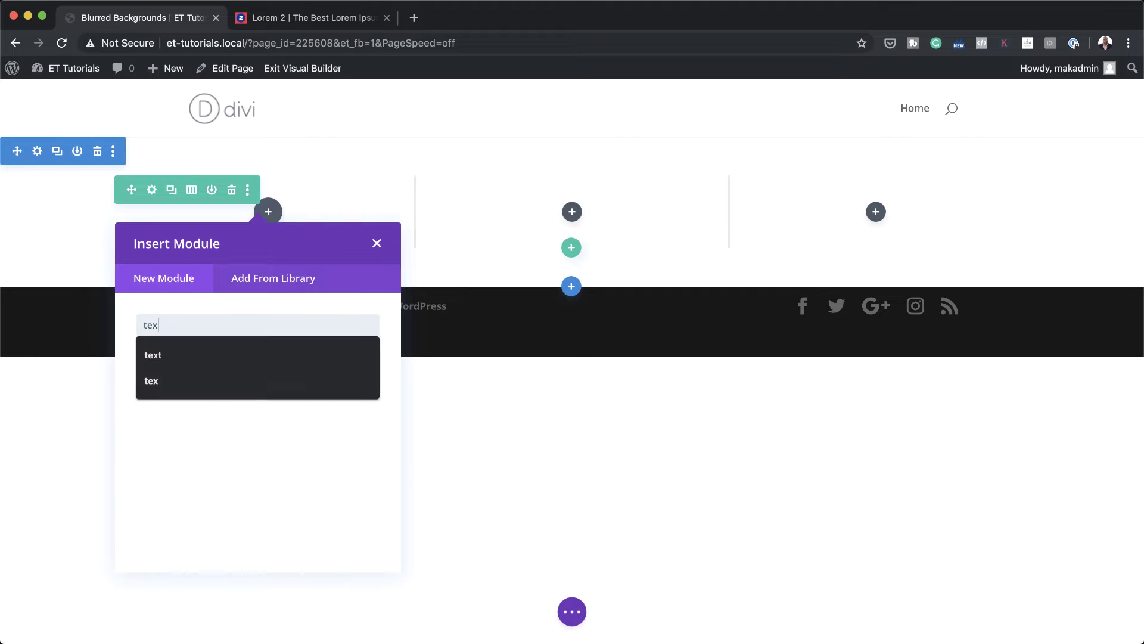
left_click(208, 374)
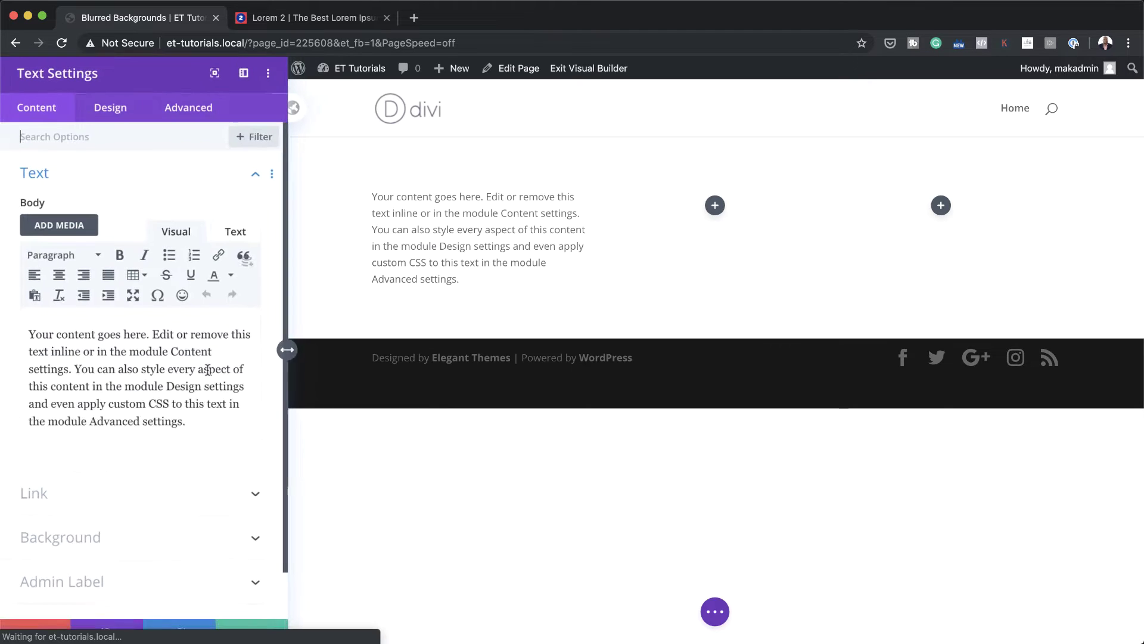
left_click_drag(31, 332, 200, 435)
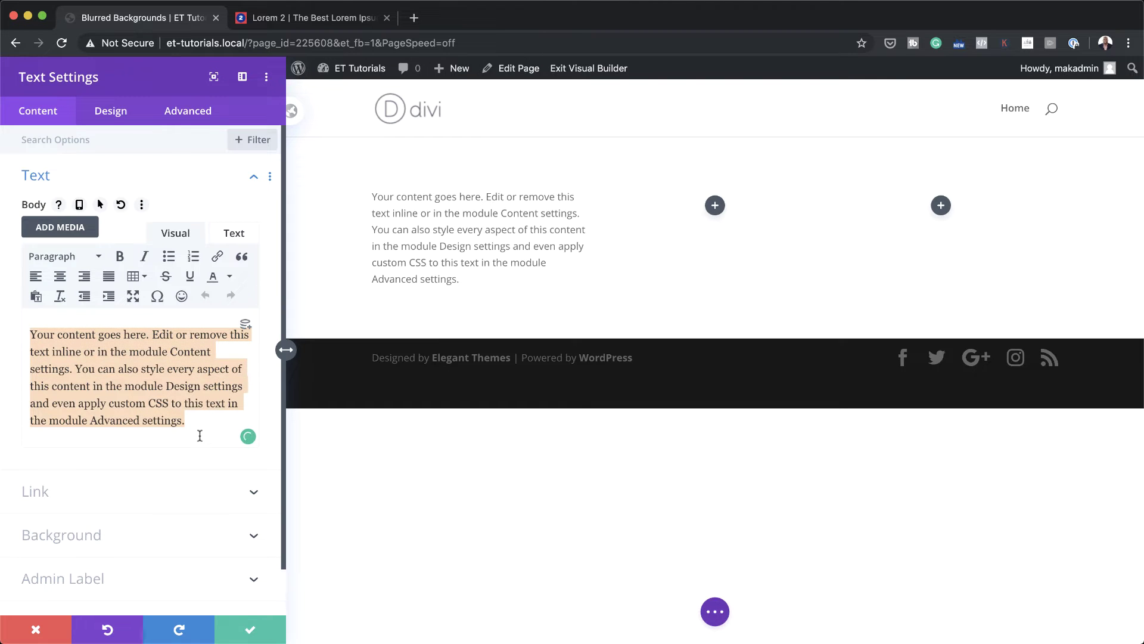
type("Beautiful Destinations")
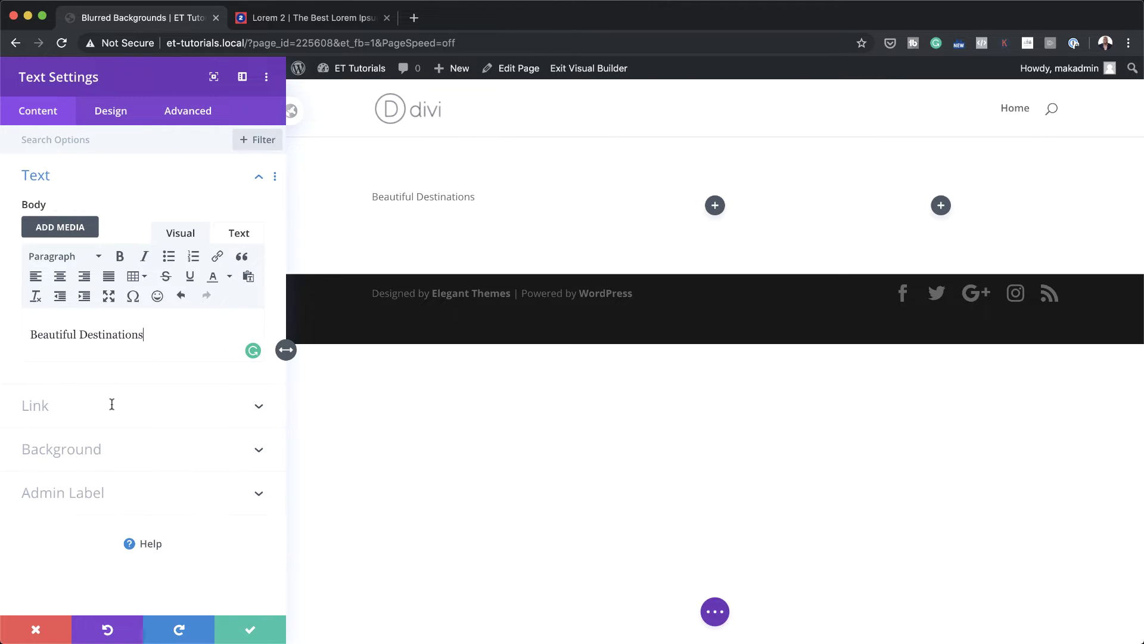
Step: Format the 'Beautiful Destinations' text as Heading 2
left_click_drag(146, 335, 24, 334)
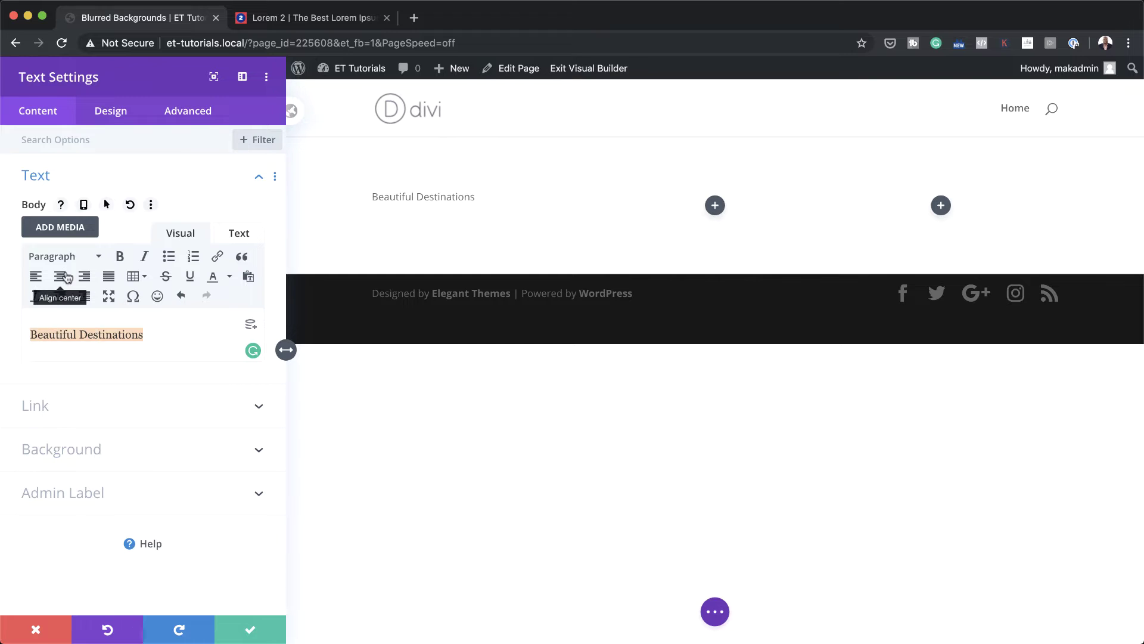
left_click(88, 257)
left_click(97, 339)
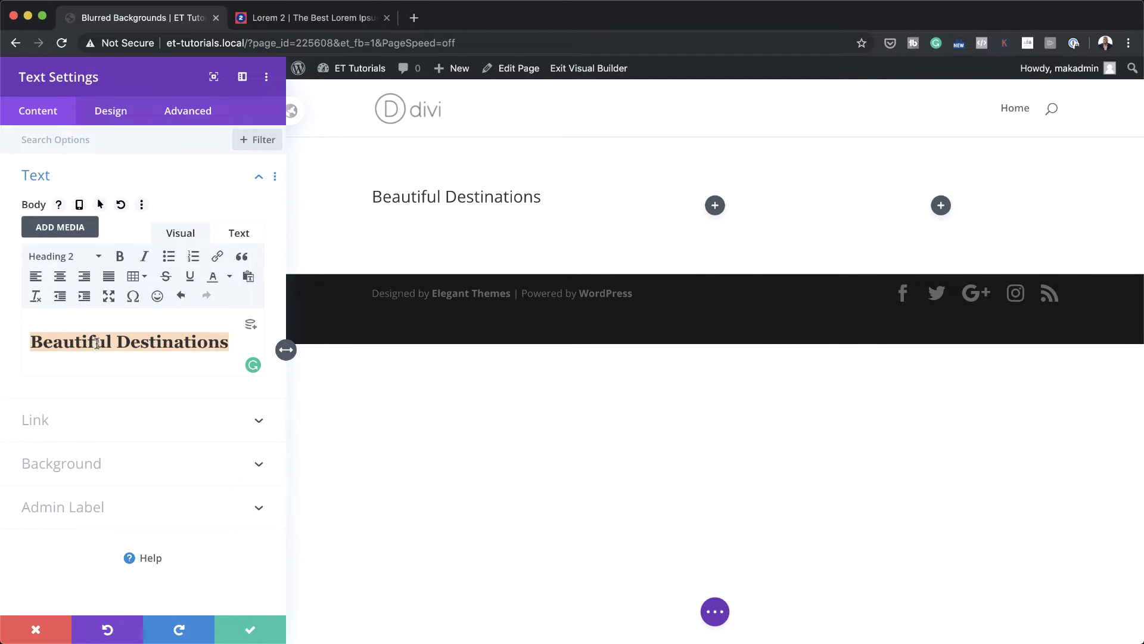
Step: Set the H2 heading font to Poppins with colour #232323
left_click(113, 117)
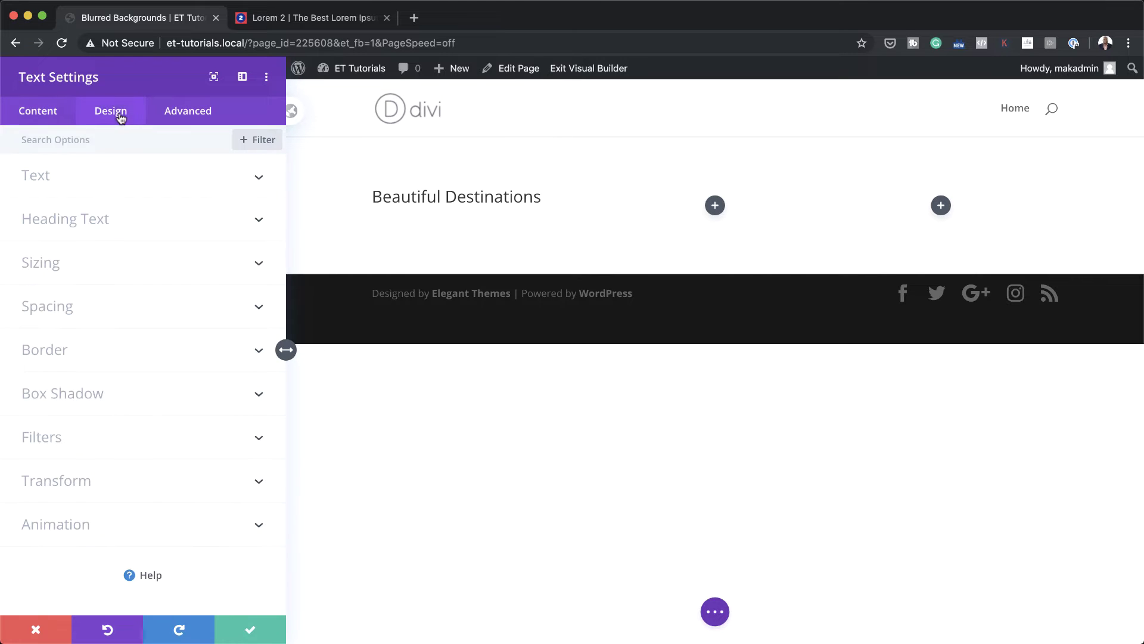
left_click(94, 221)
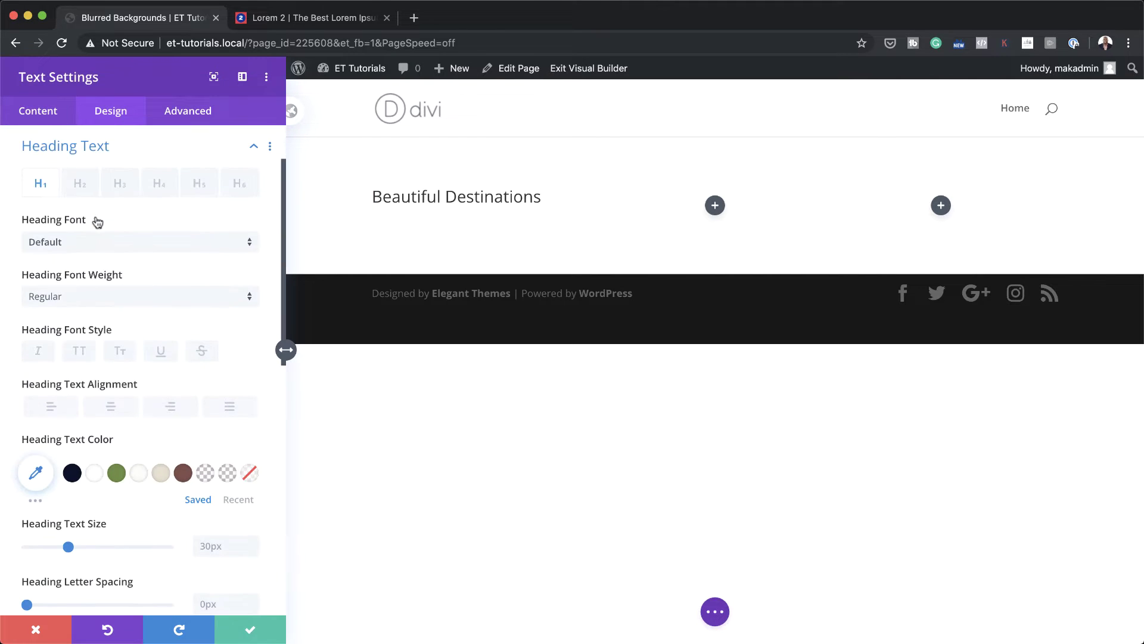
left_click(80, 190)
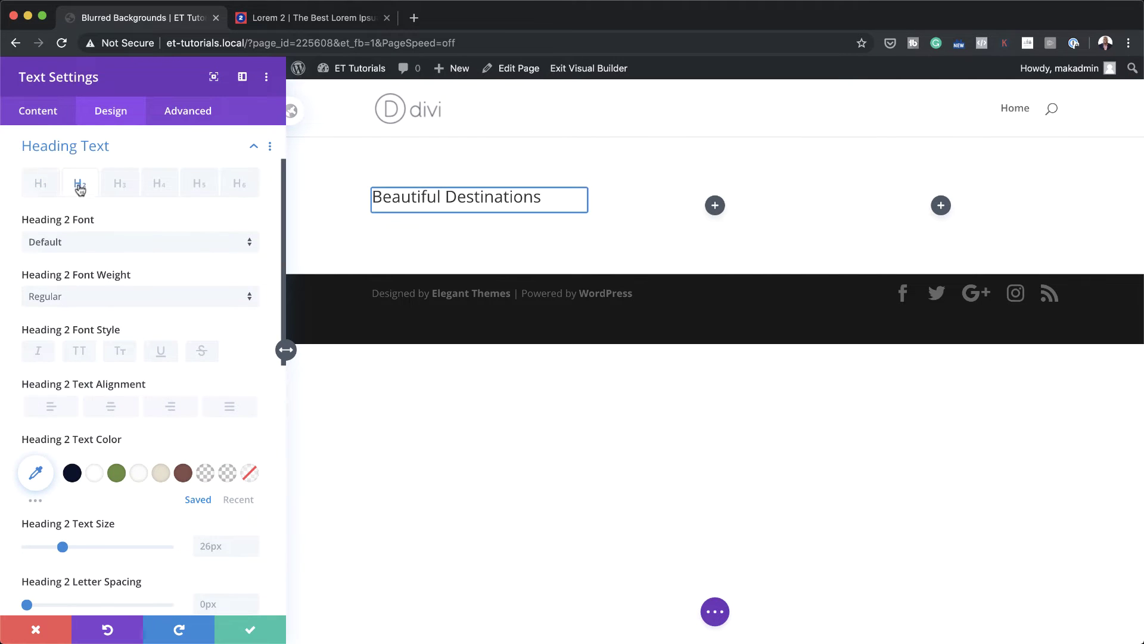
left_click(82, 241)
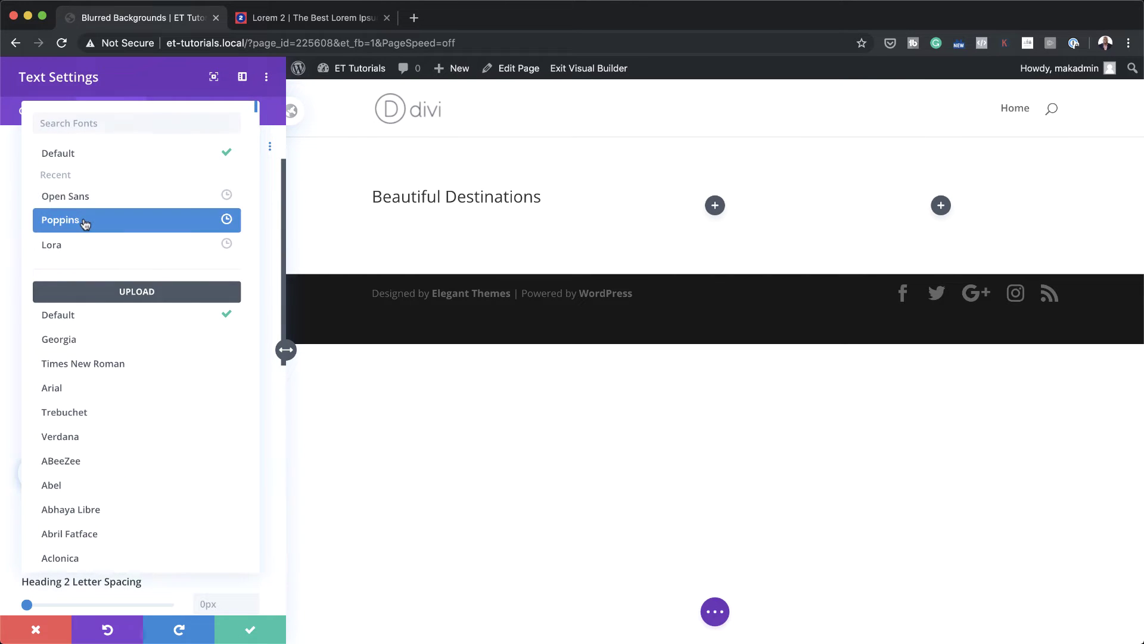
left_click(87, 222)
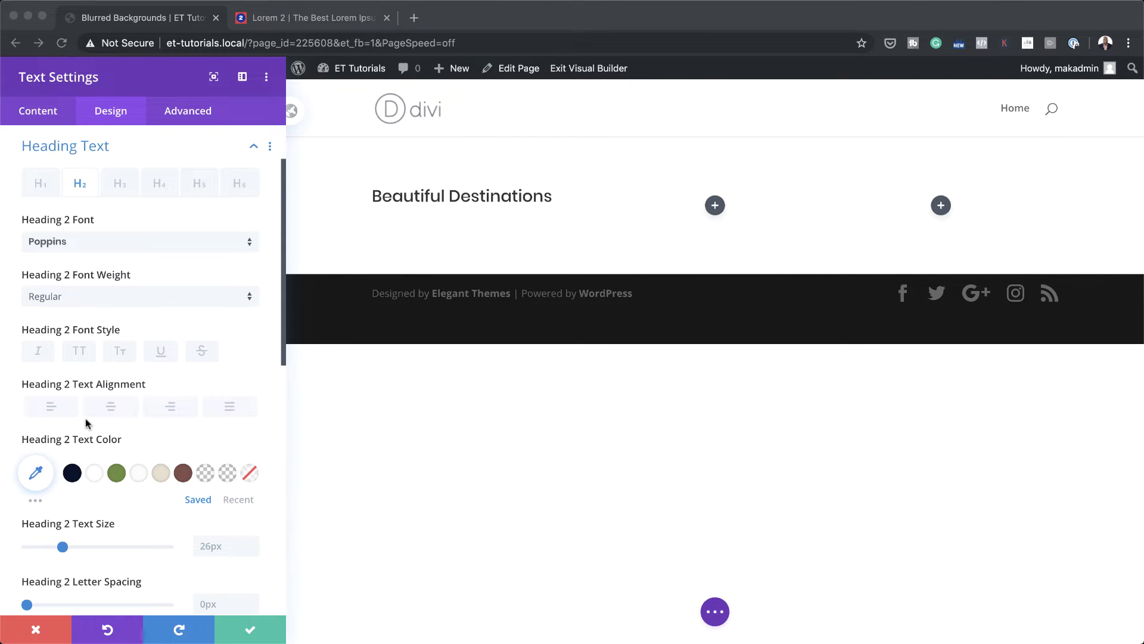
scroll(48, 450, "down", 2)
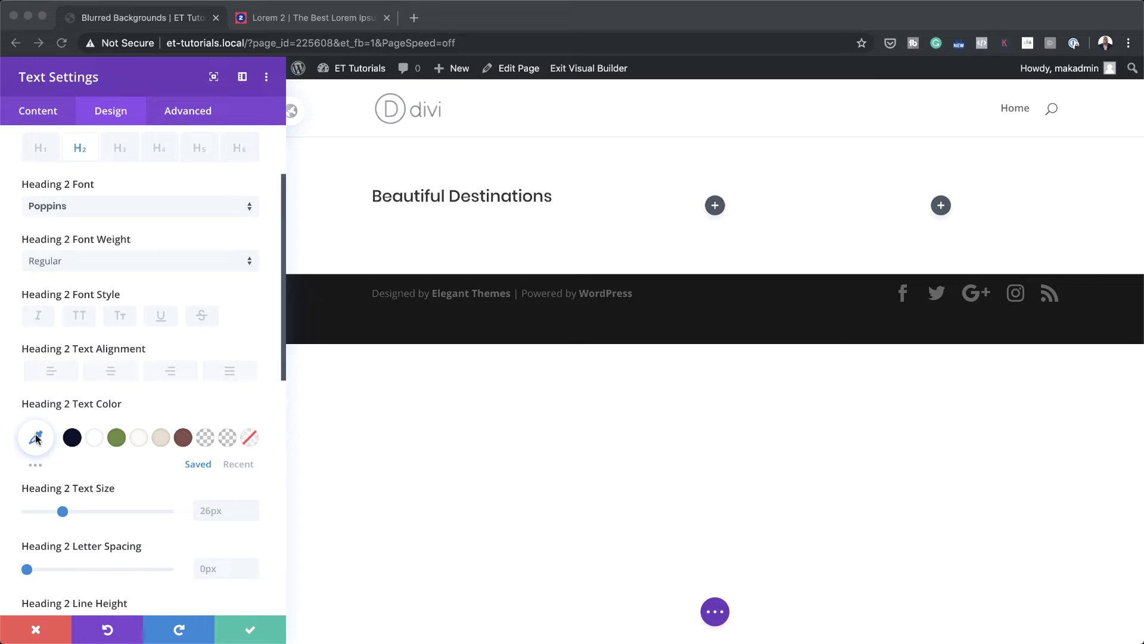
left_click(36, 439)
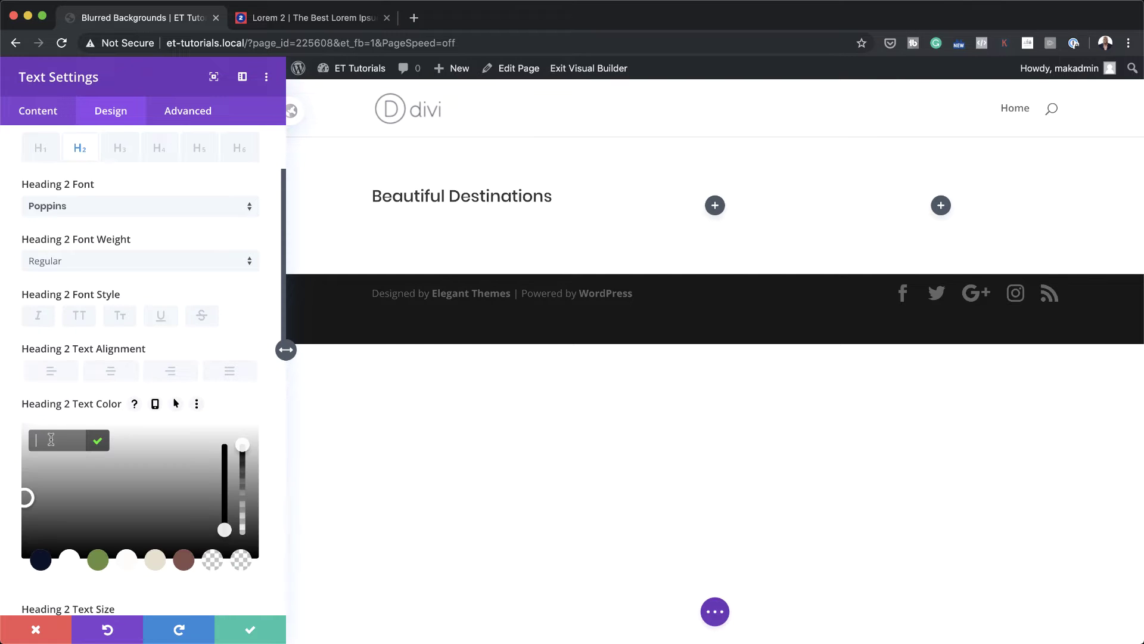
type("#232323")
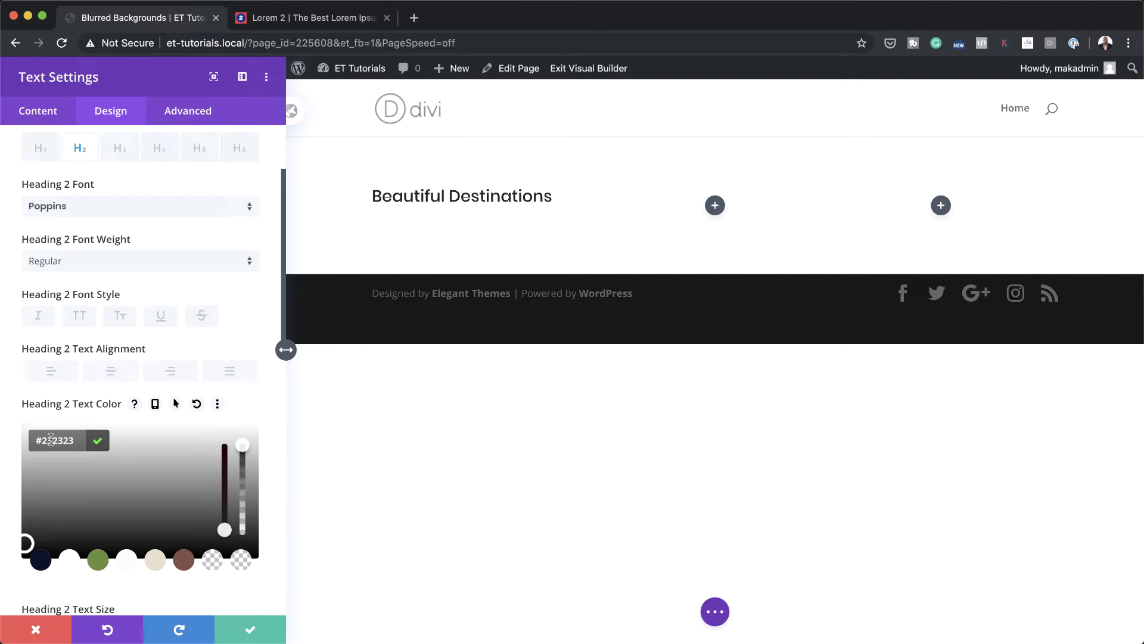
Step: Make the heading 40px, give it a 9vw top margin, and save the module
scroll(131, 474, "down", 3)
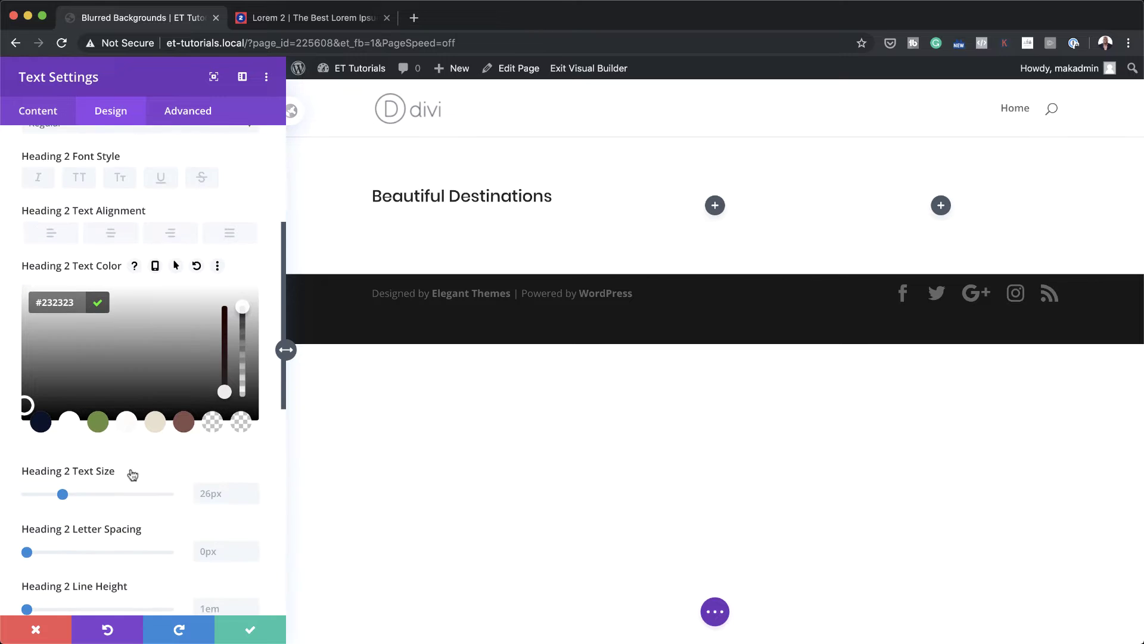
left_click(223, 494)
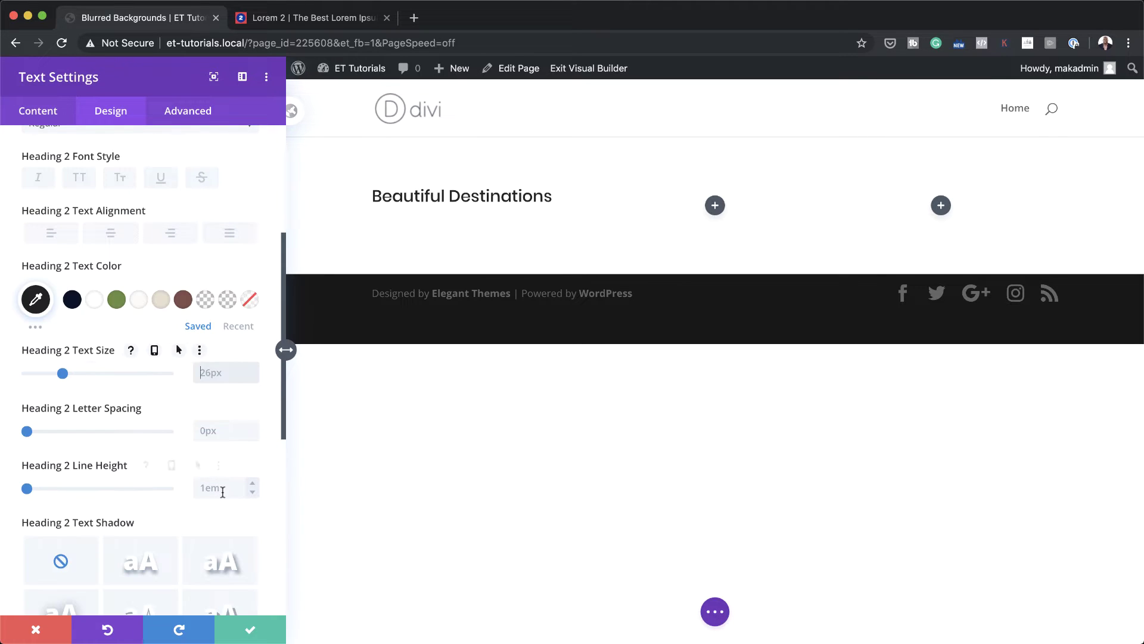
type("4")
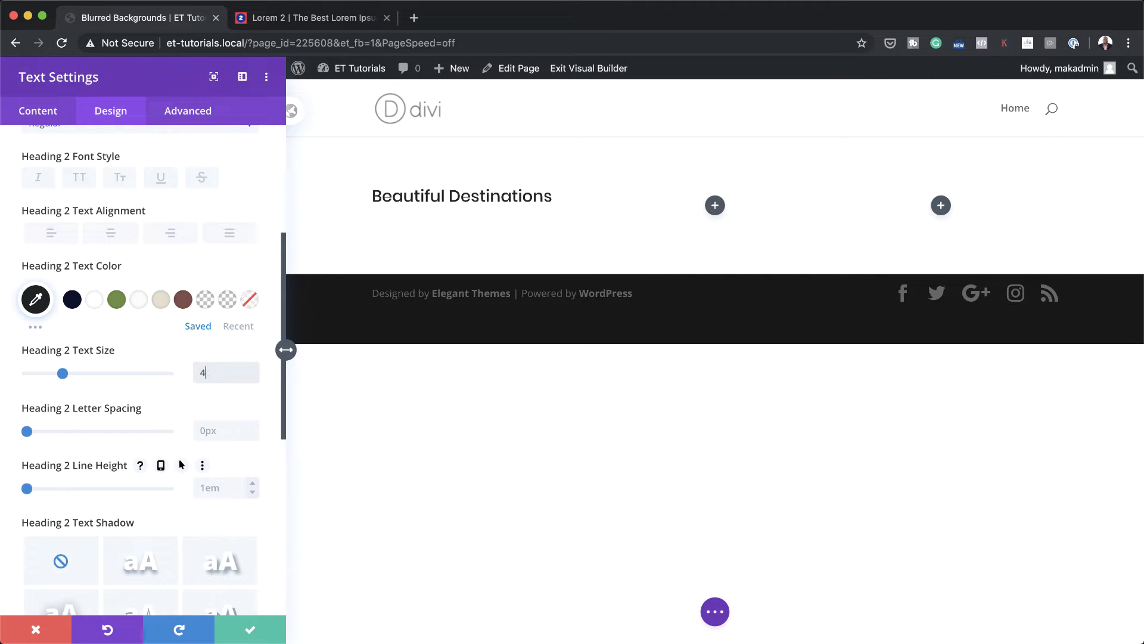
type("0")
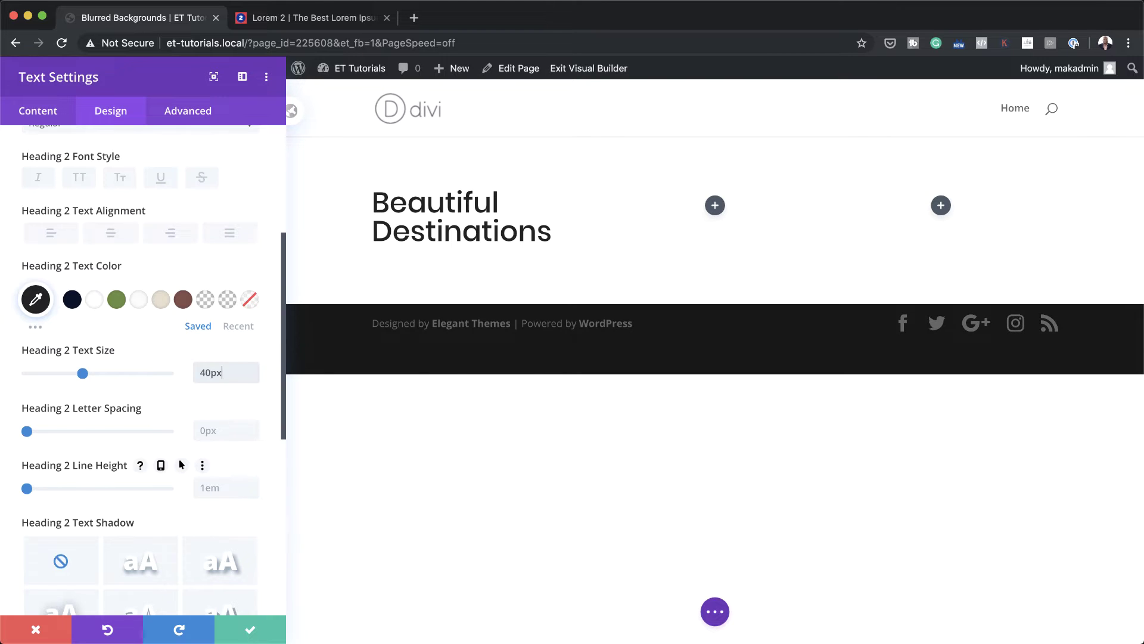
scroll(181, 471, "down", 5)
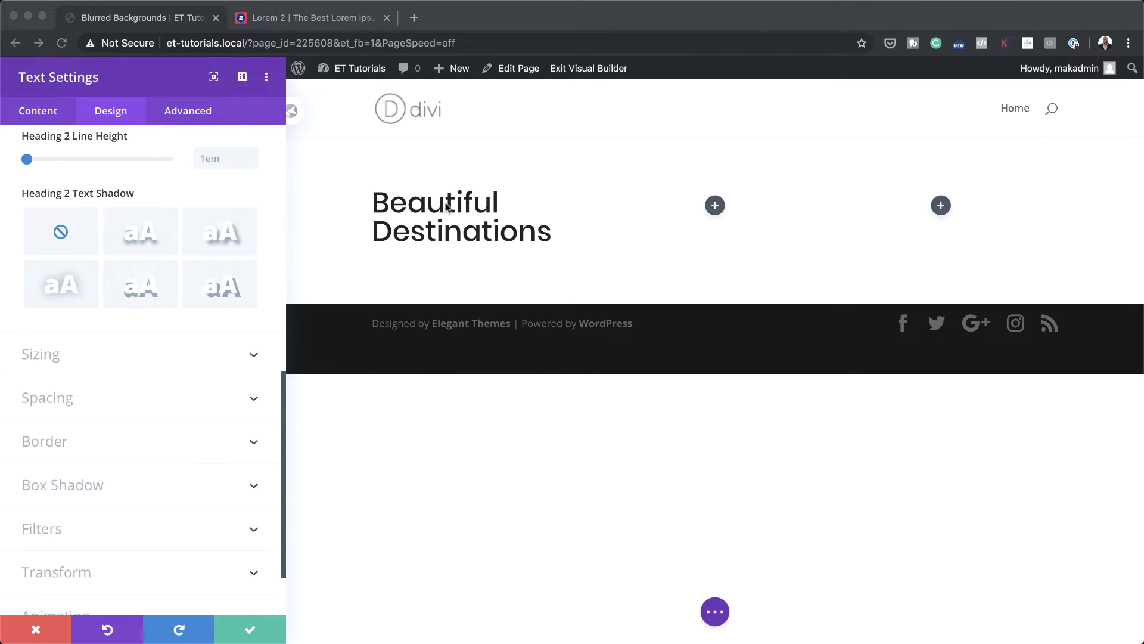
left_click(63, 399)
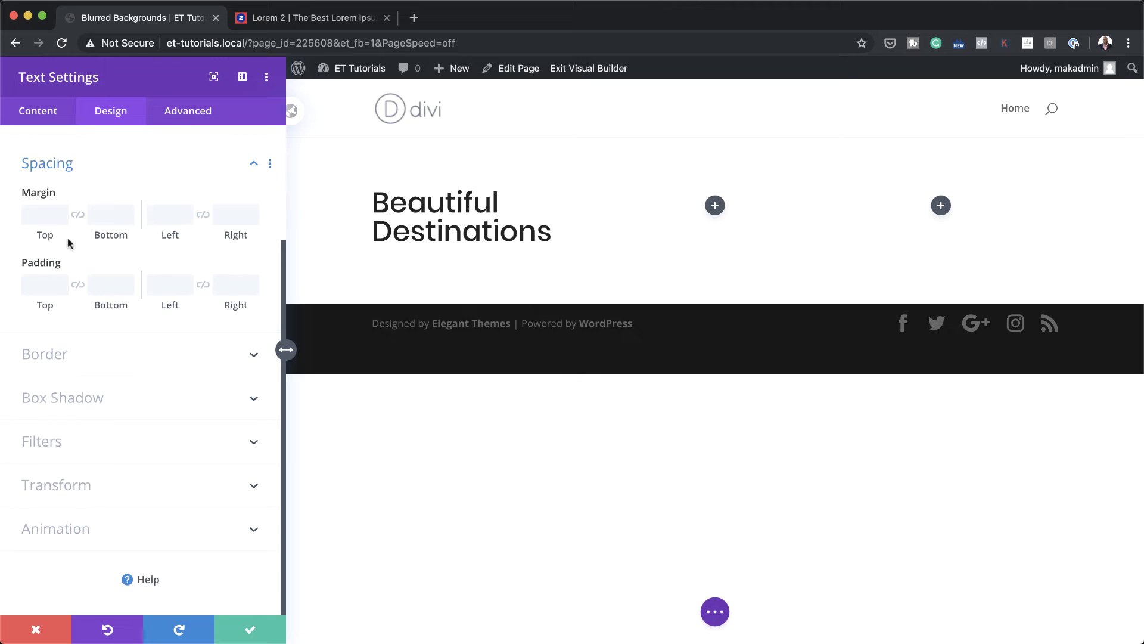
left_click(41, 211)
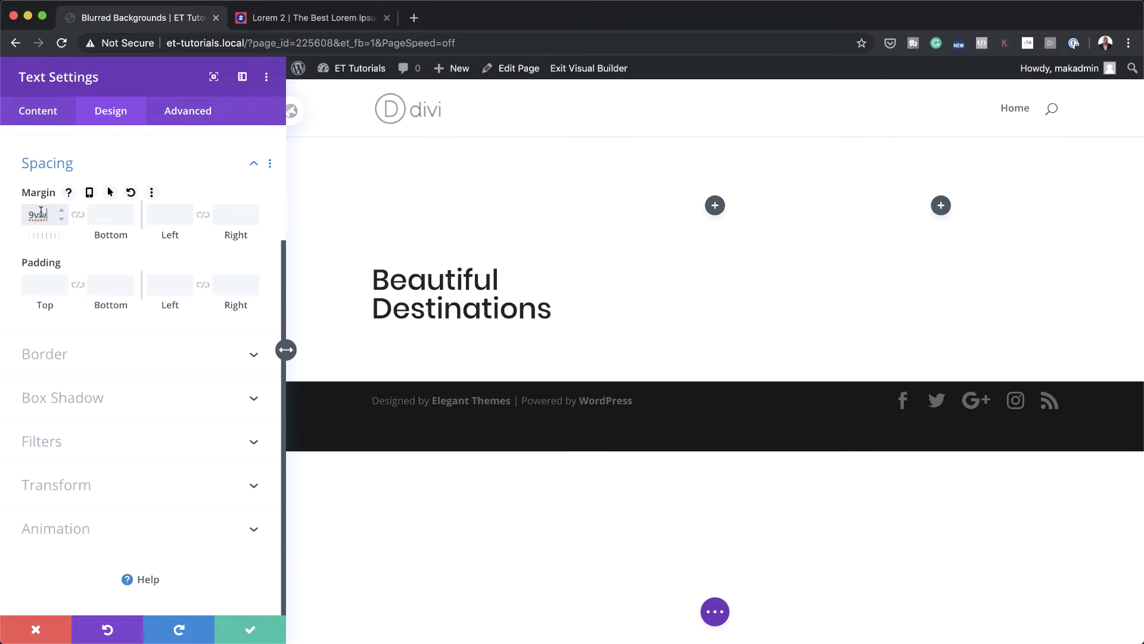
left_click(253, 630)
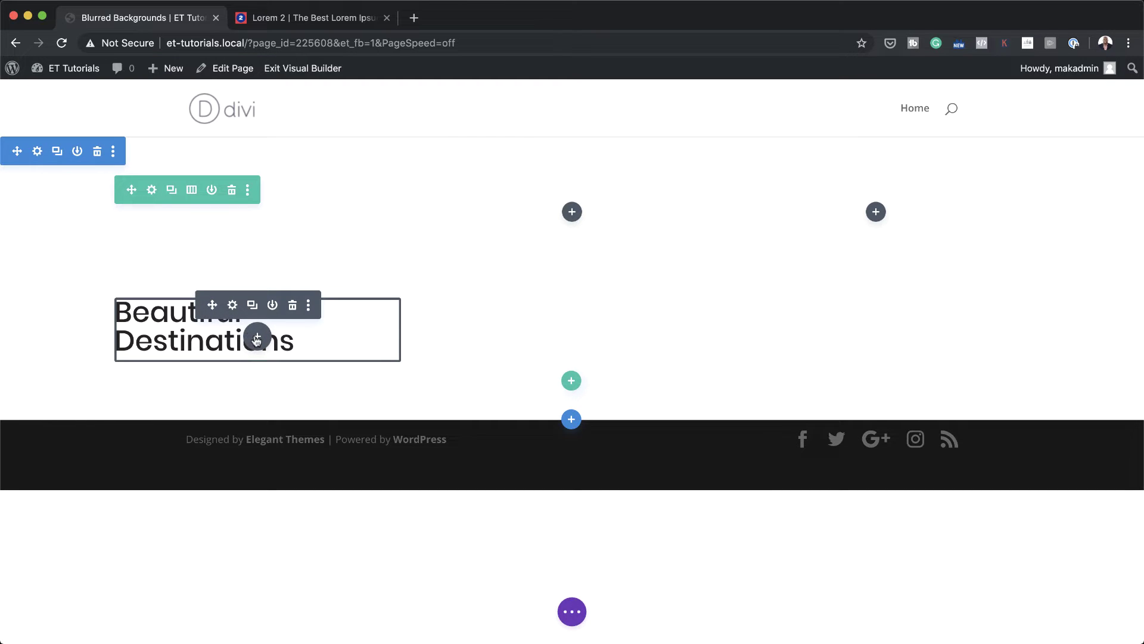
Step: Insert a Divider module below the heading
left_click(256, 338)
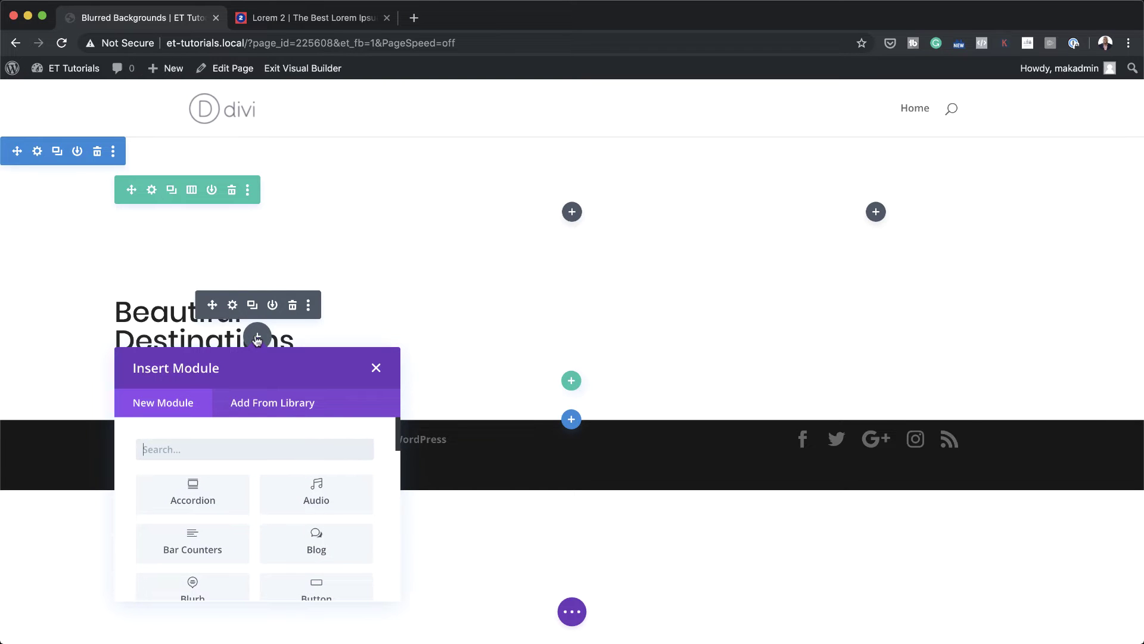
type("div")
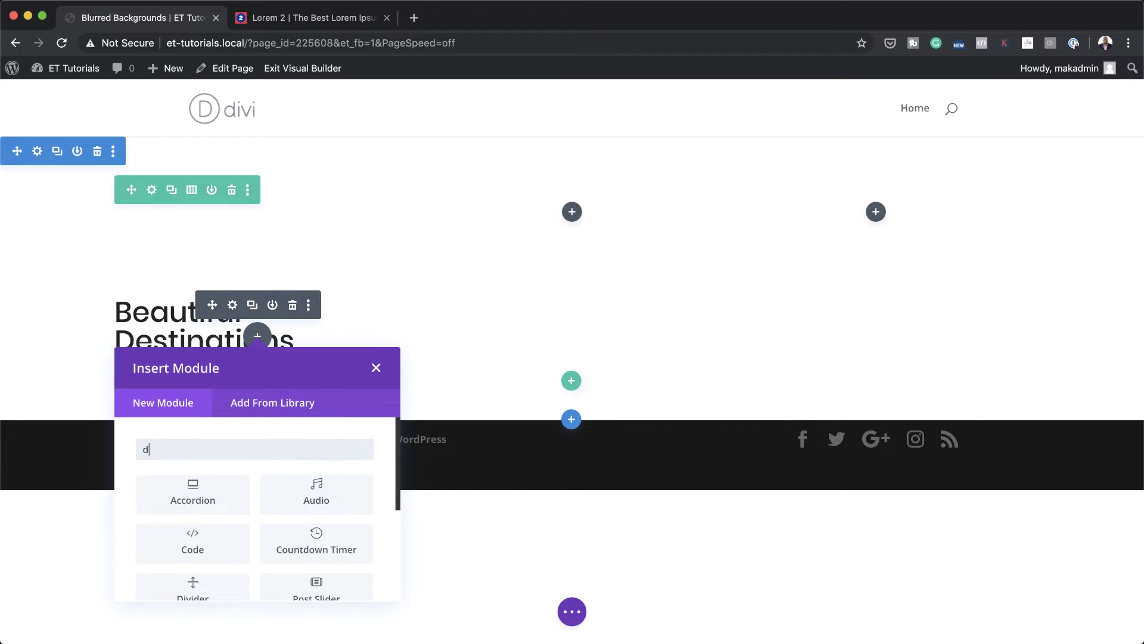
left_click(212, 495)
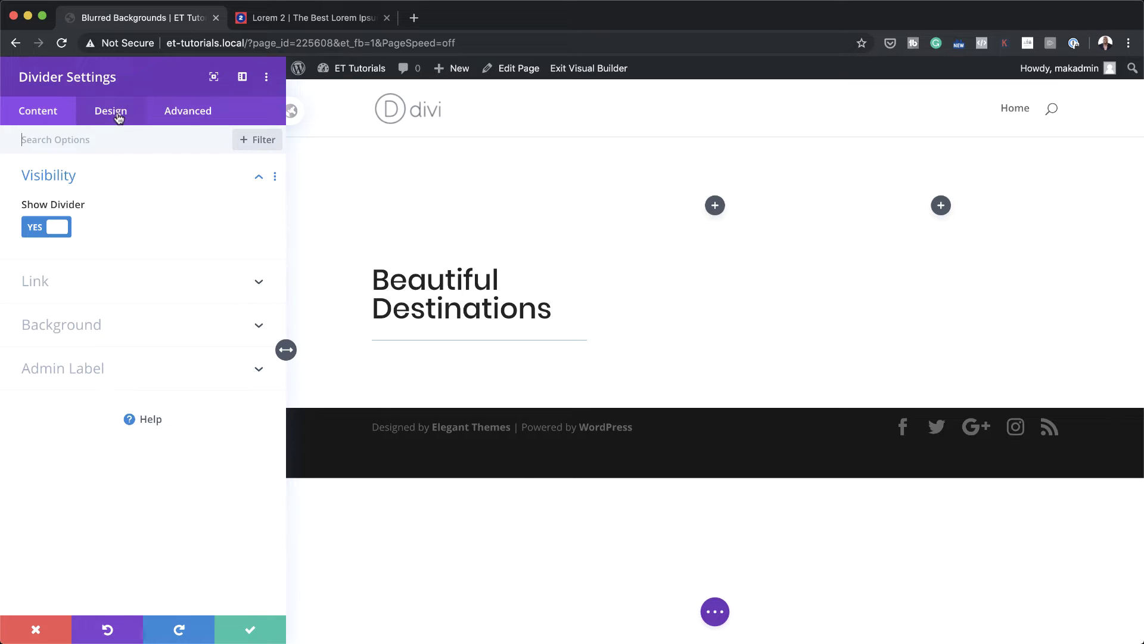
Step: Set the divider's line colour to black and save the divider
left_click(119, 118)
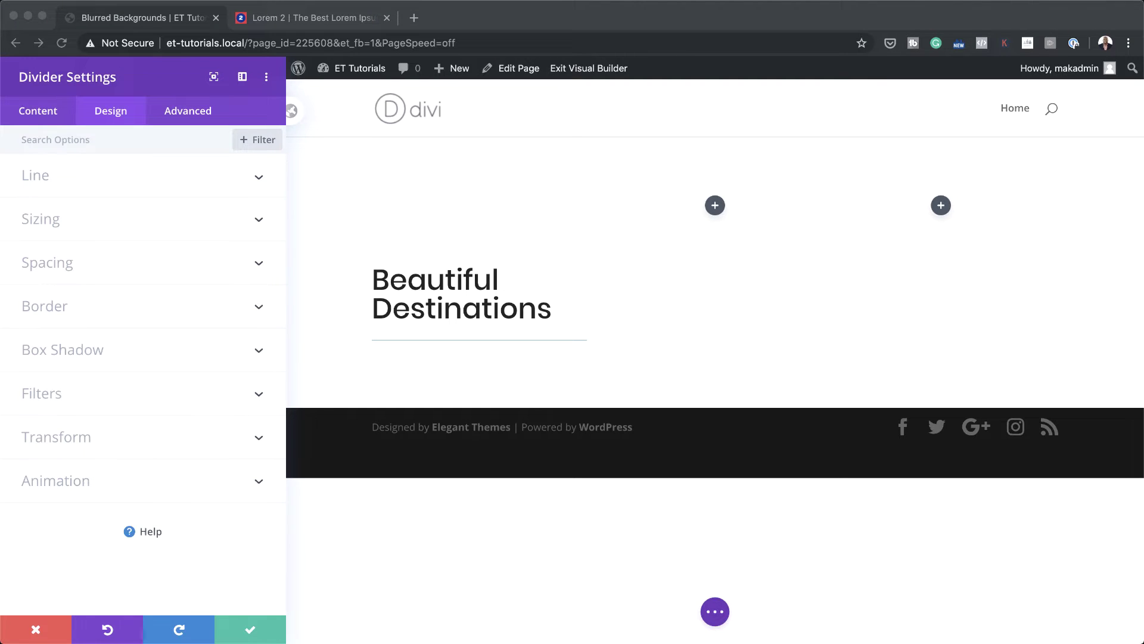
left_click(115, 180)
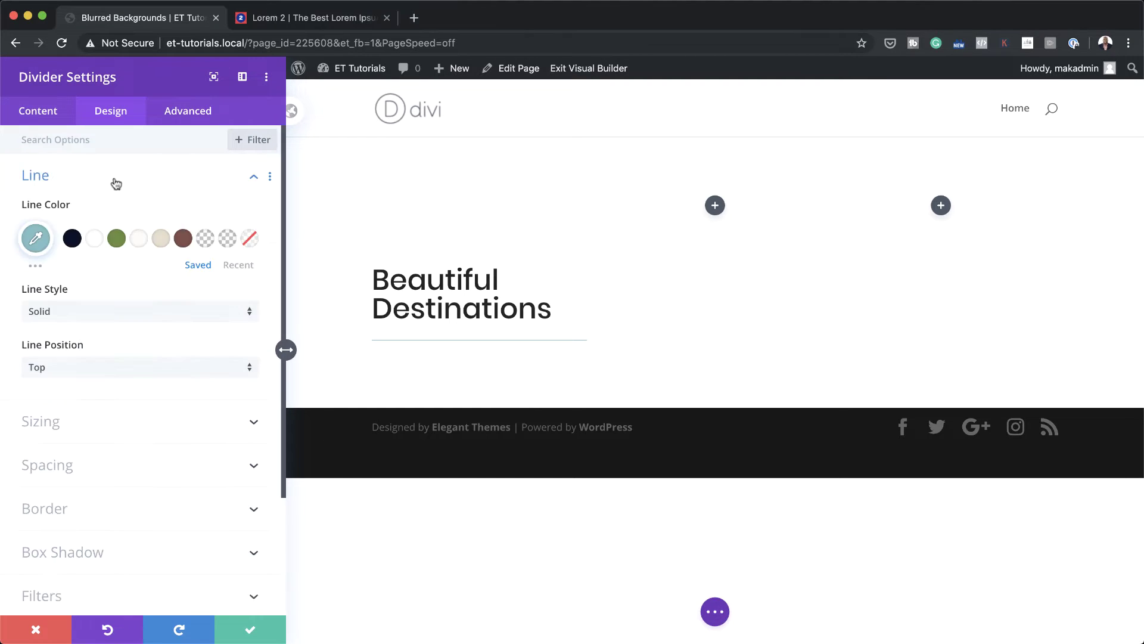
left_click(36, 238)
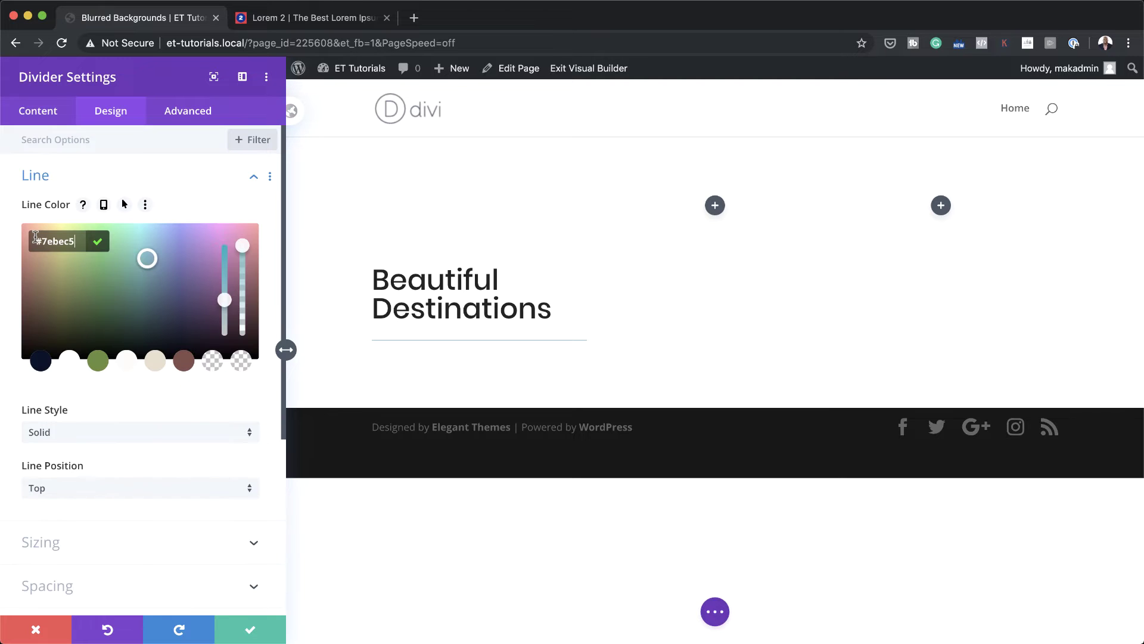
left_click_drag(145, 267, 6, 373)
left_click(6, 374)
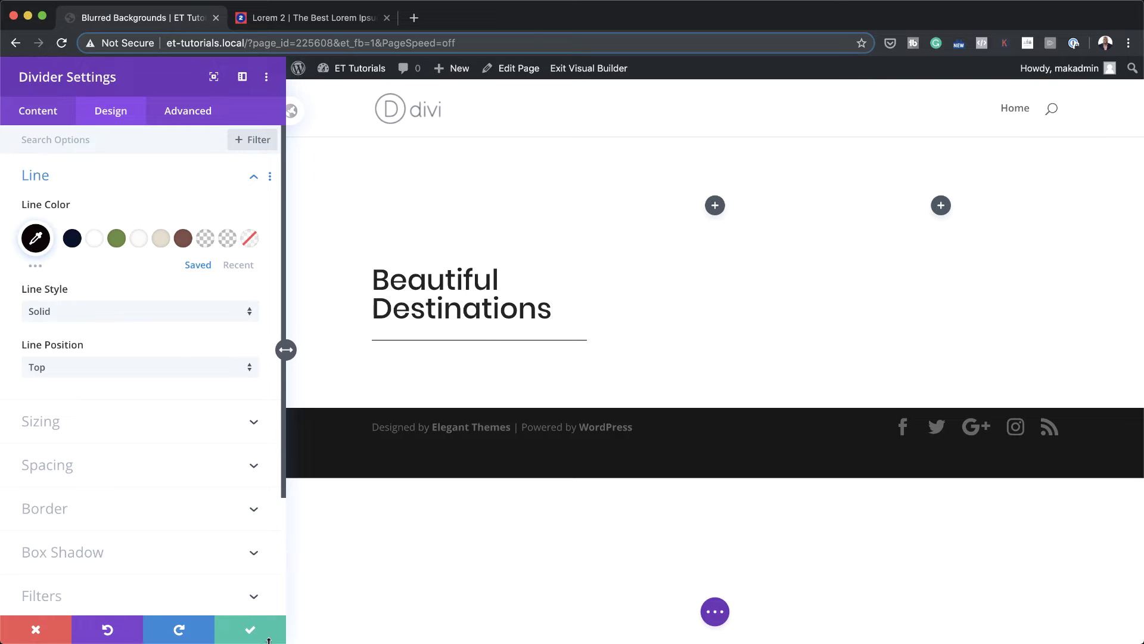
left_click(251, 630)
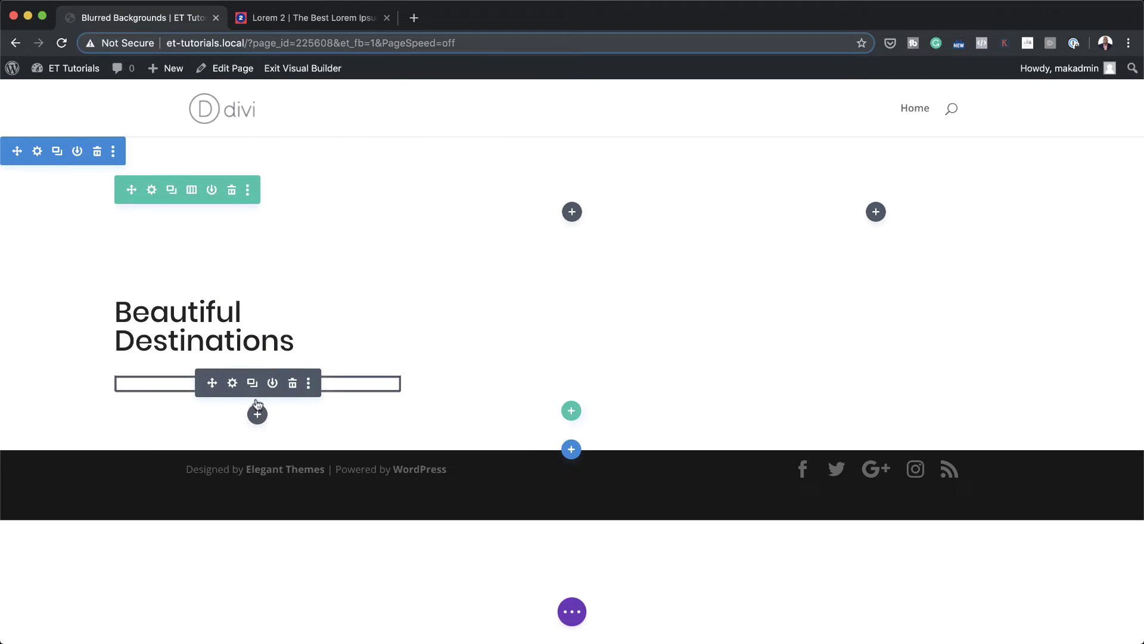
Step: Insert a Text module below the divider and paste two lorem ipsum paragraphs over its placeholder
left_click(258, 415)
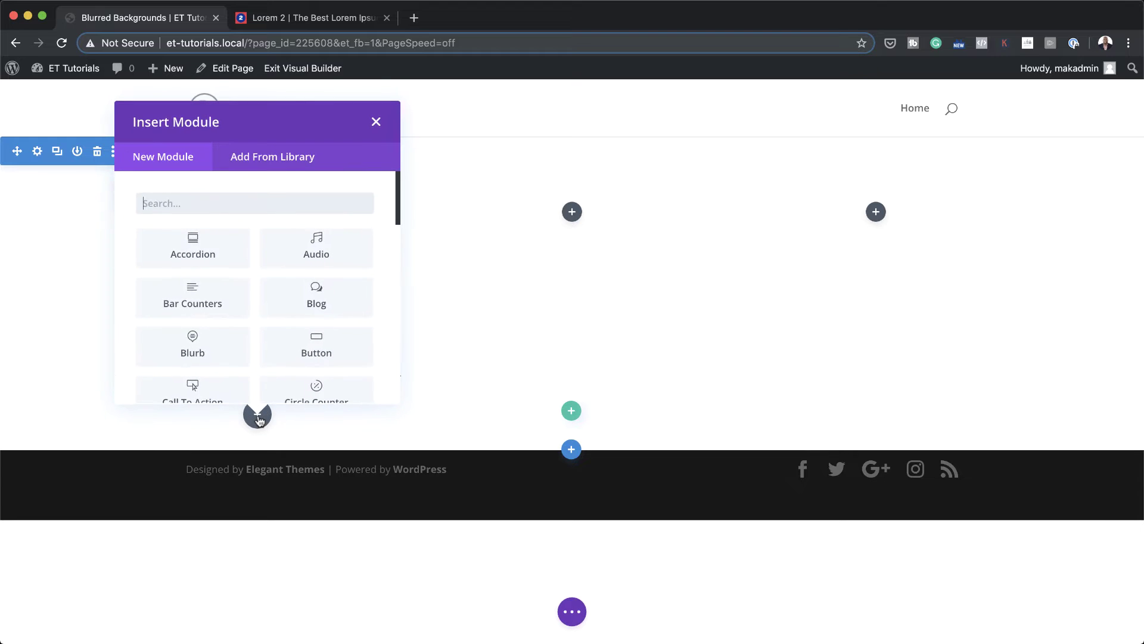
type("text")
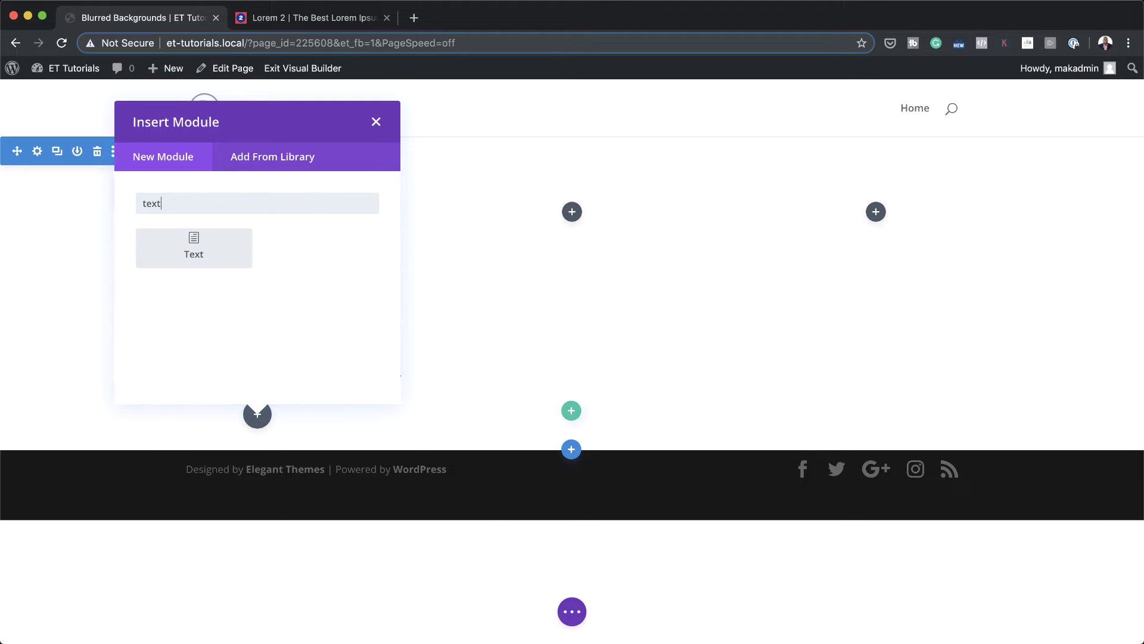
left_click(222, 245)
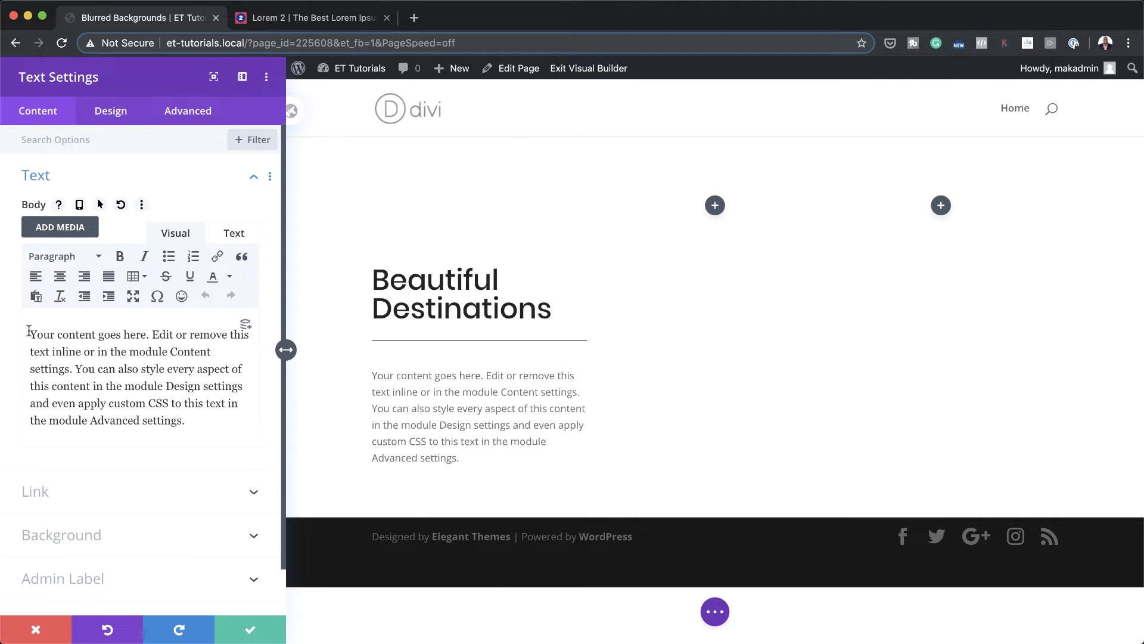
left_click_drag(29, 329, 192, 425)
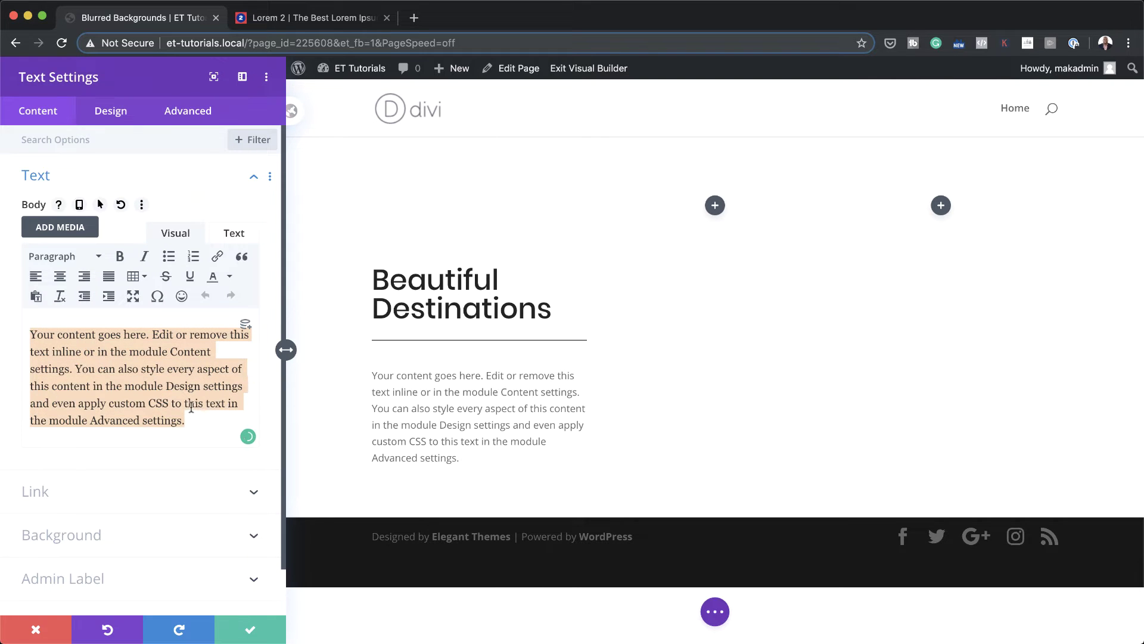
type("Lorem ipsum dolor sit amet, consectetuer adipiscing elit. Donec odio. Quisque volutpat mattis eros. Nullam malesuada erat ut turpis. Suspendisse urna nibh, viverra non, semper suscipit, posuere a, pede. Donec nec justo eget felis facilisis fermentum. Aliquam porttitor mauris sit amet orci. Aenean dignissim pellentesque felis.")
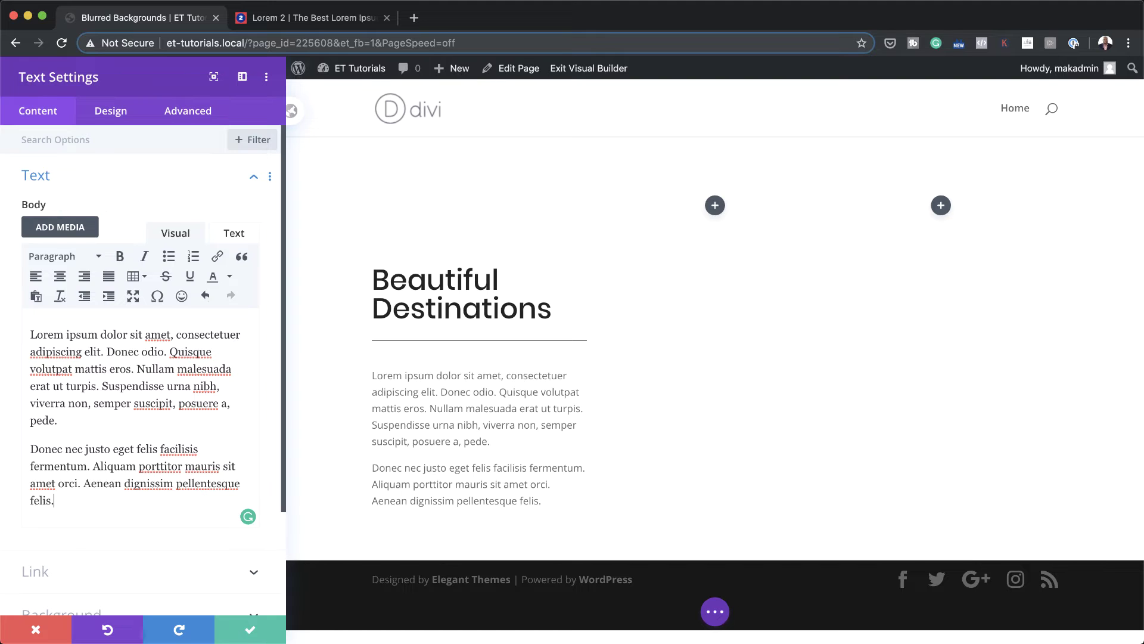
left_click(112, 113)
Step: Set the body text font to Poppins in Light weight
left_click(71, 181)
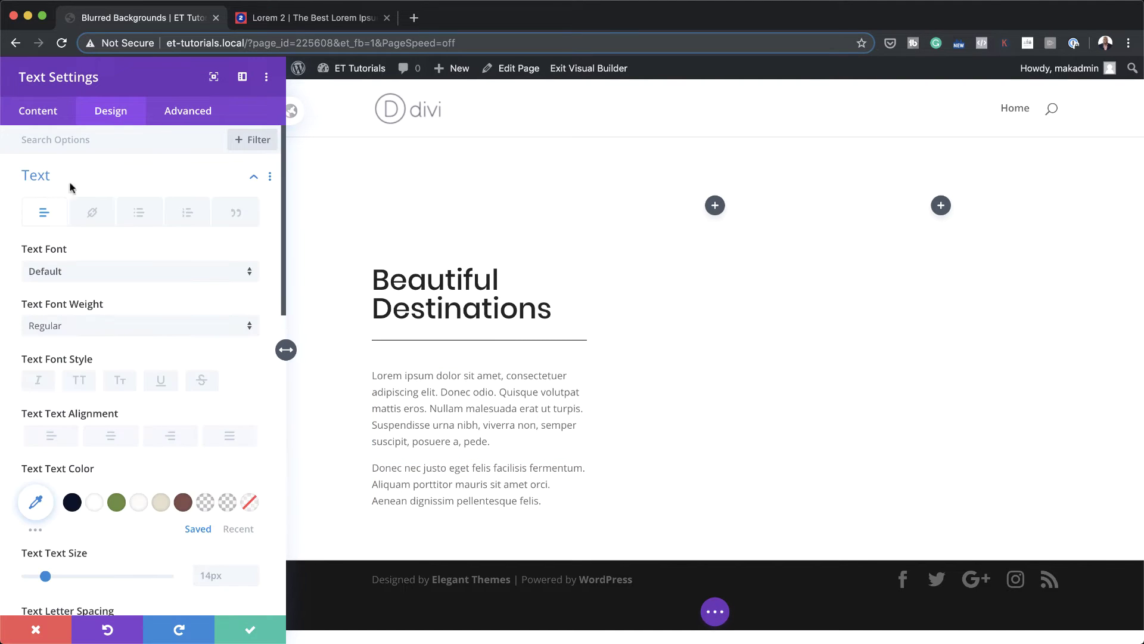
left_click(71, 273)
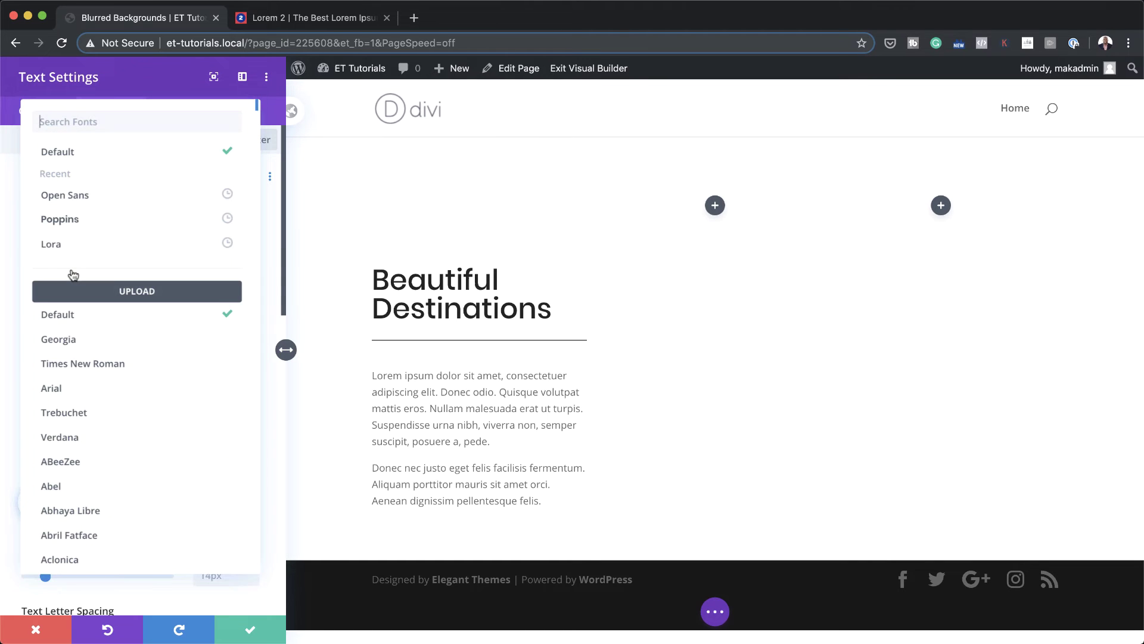
left_click(87, 220)
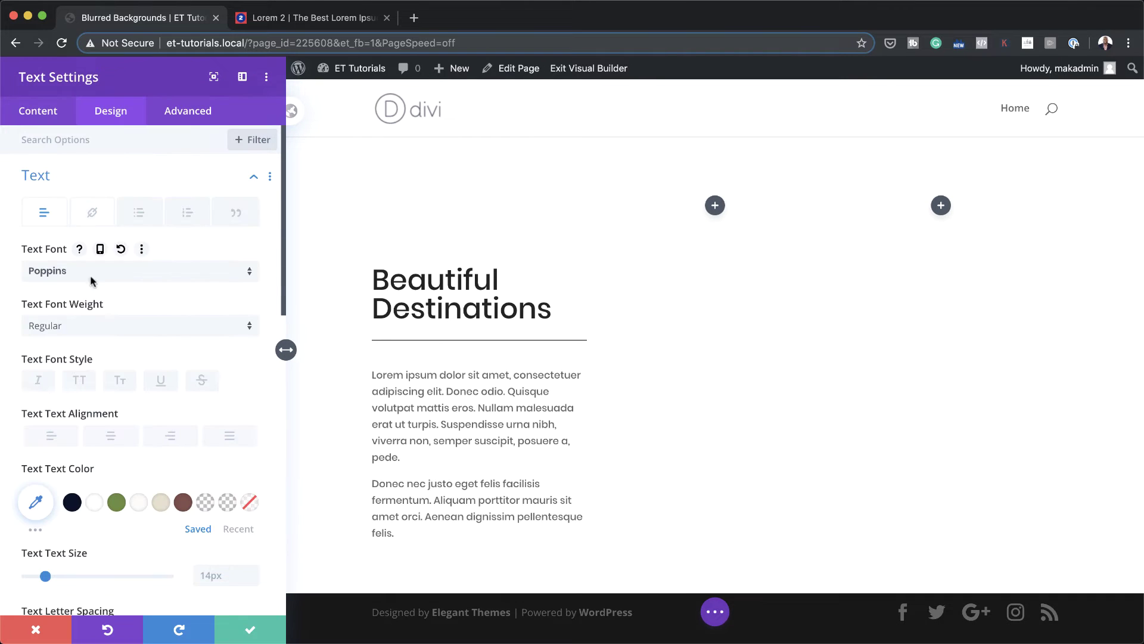
left_click(98, 325)
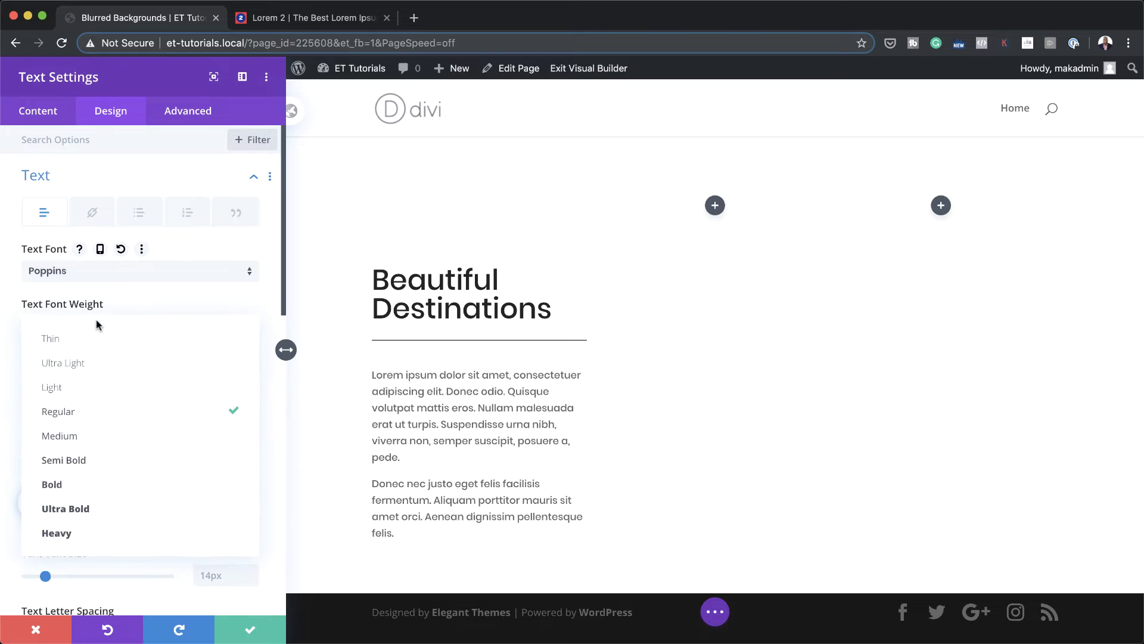
left_click(115, 388)
Step: Set body text size to 17px and line height to 2.1em, then save the module
scroll(115, 388, "down", 3)
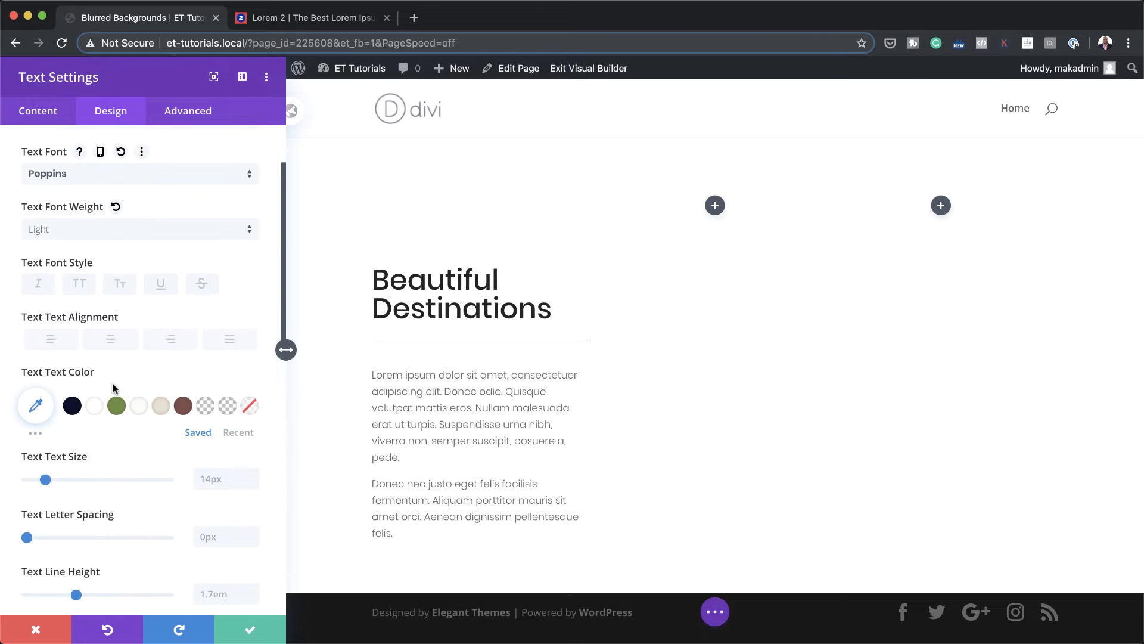
left_click(200, 475)
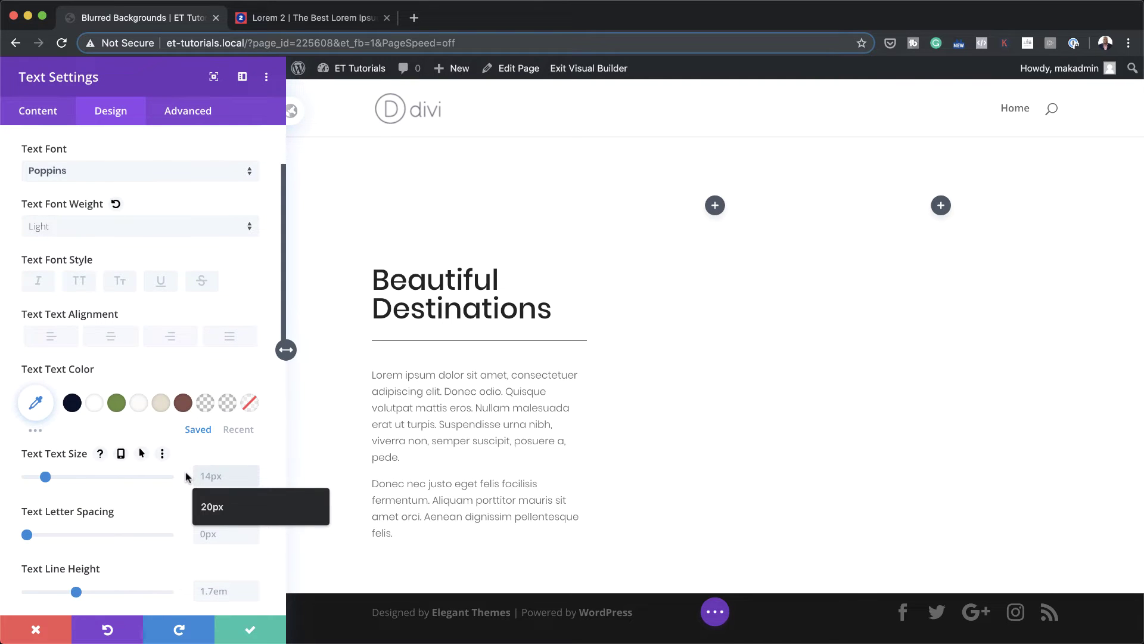
type("17")
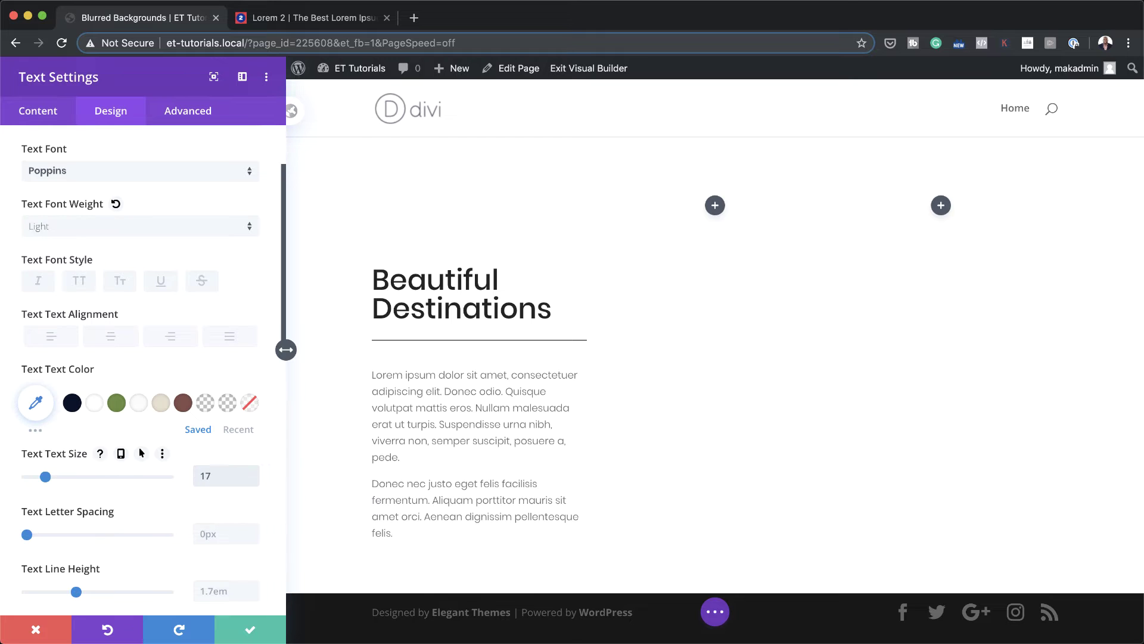
type("px")
scroll(186, 475, "down", 5)
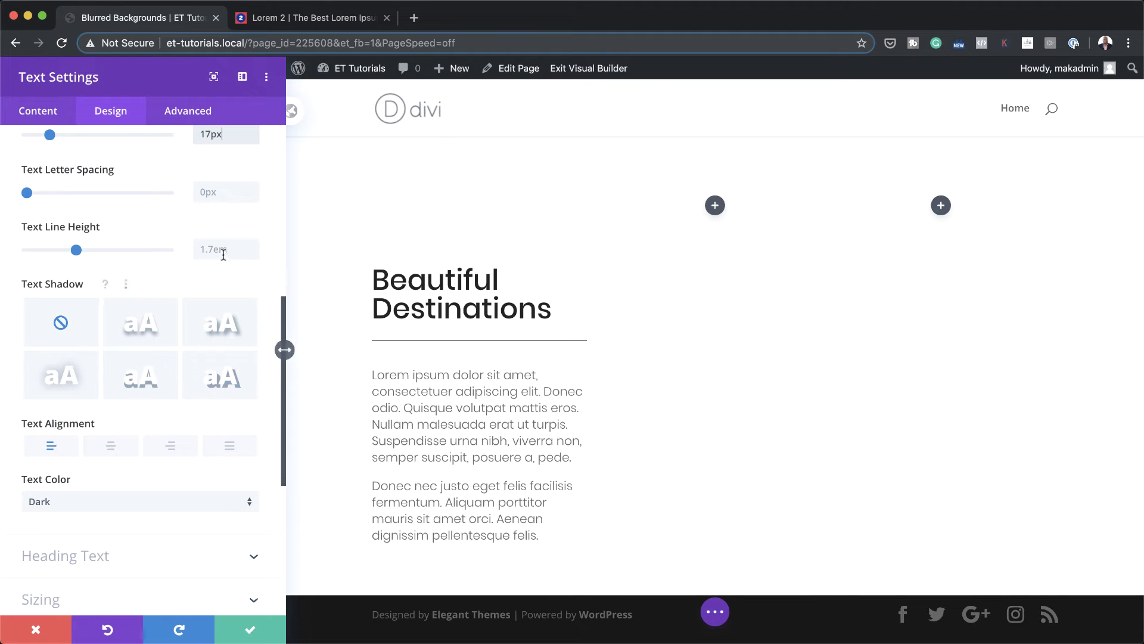
left_click(202, 249)
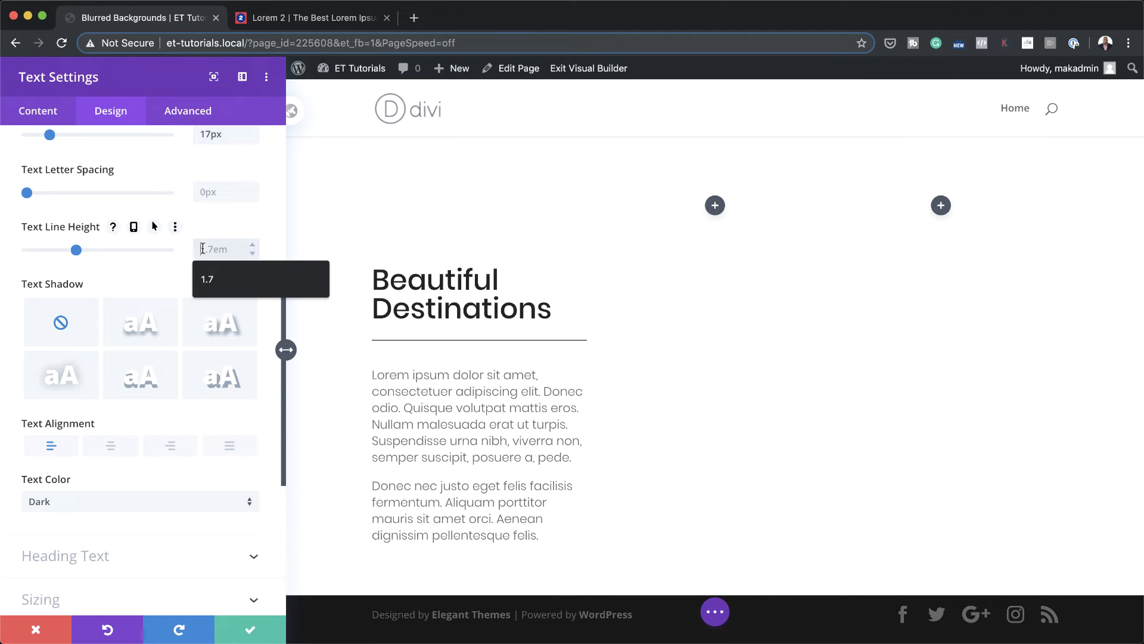
type("2.1em")
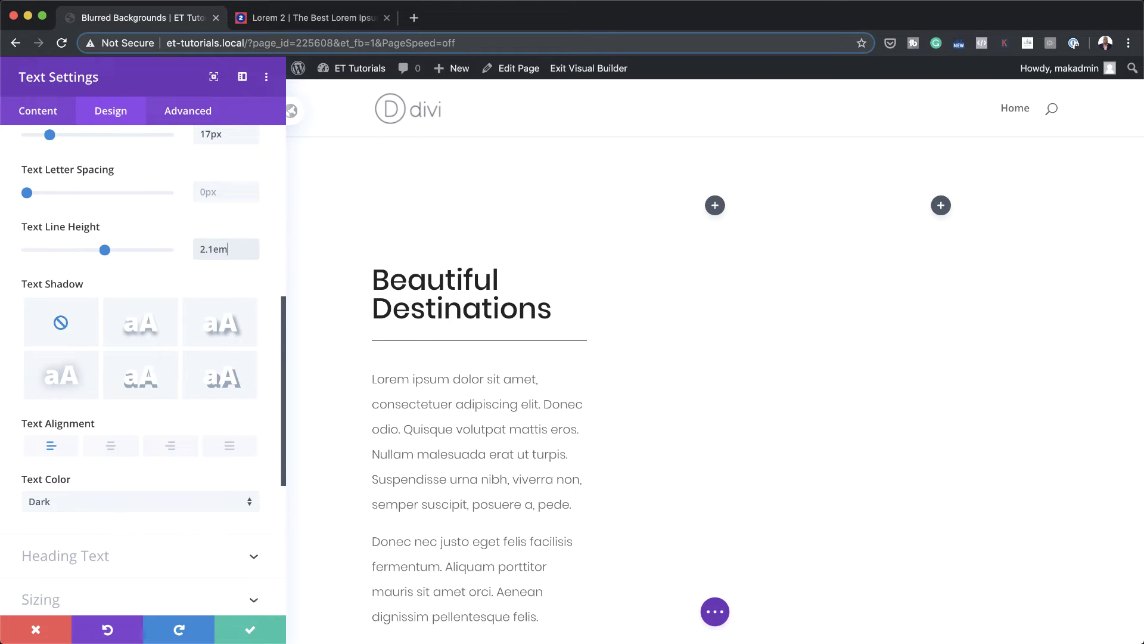
left_click(255, 629)
scroll(350, 493, "down", 3)
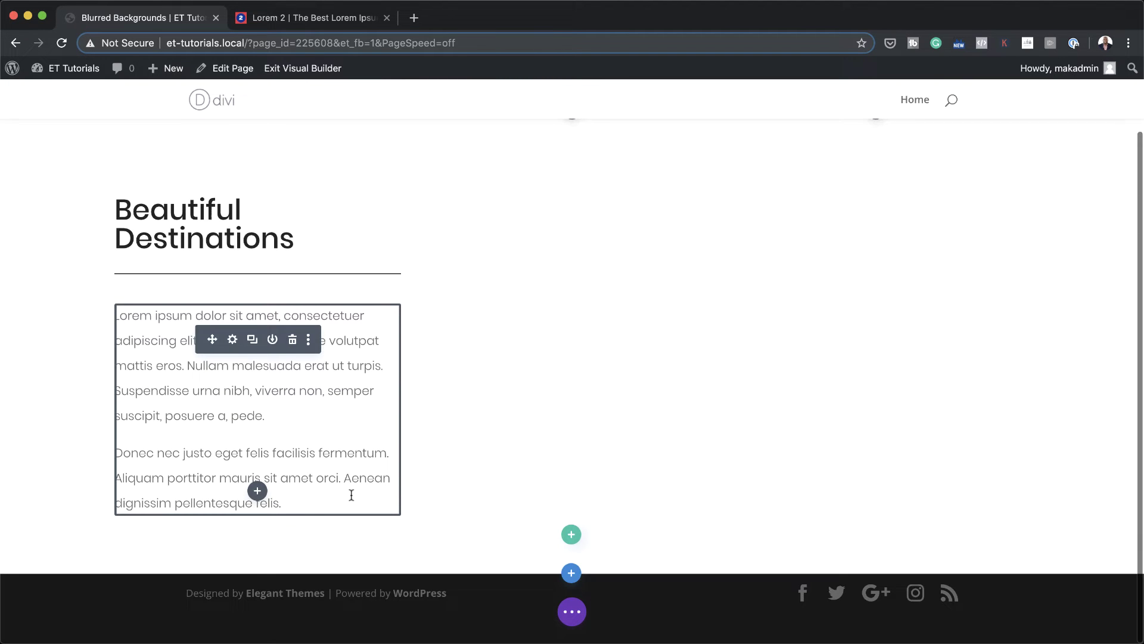
Step: Insert a Button module below the text and change its 'Click Here' label to 'view all destinations'
left_click(257, 493)
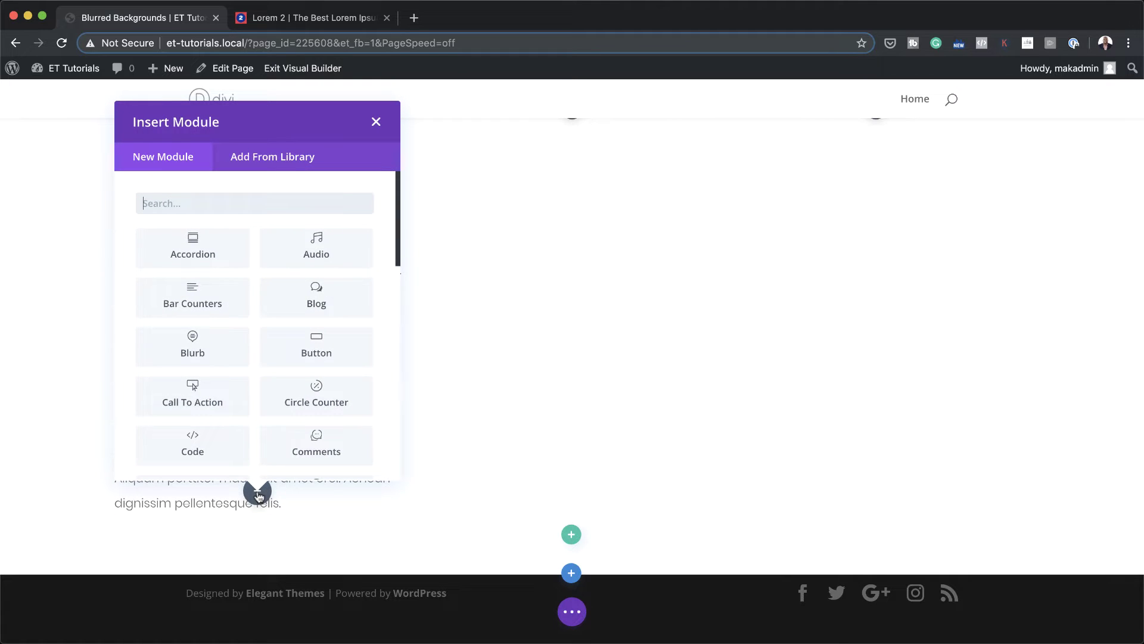
type("butt")
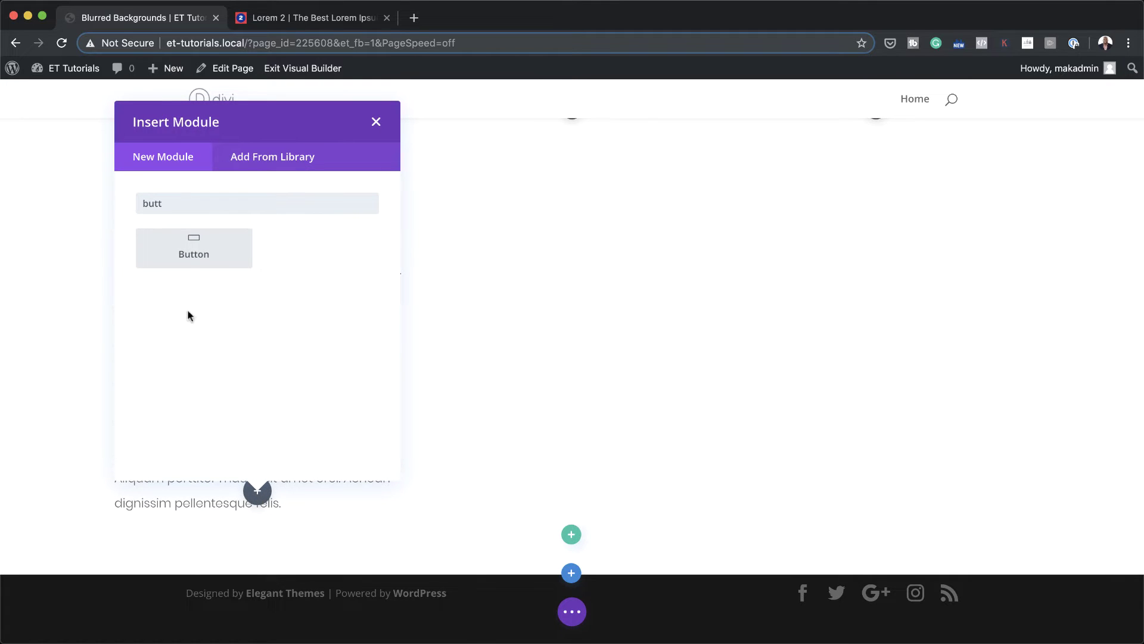
left_click(217, 244)
double_click(200, 226)
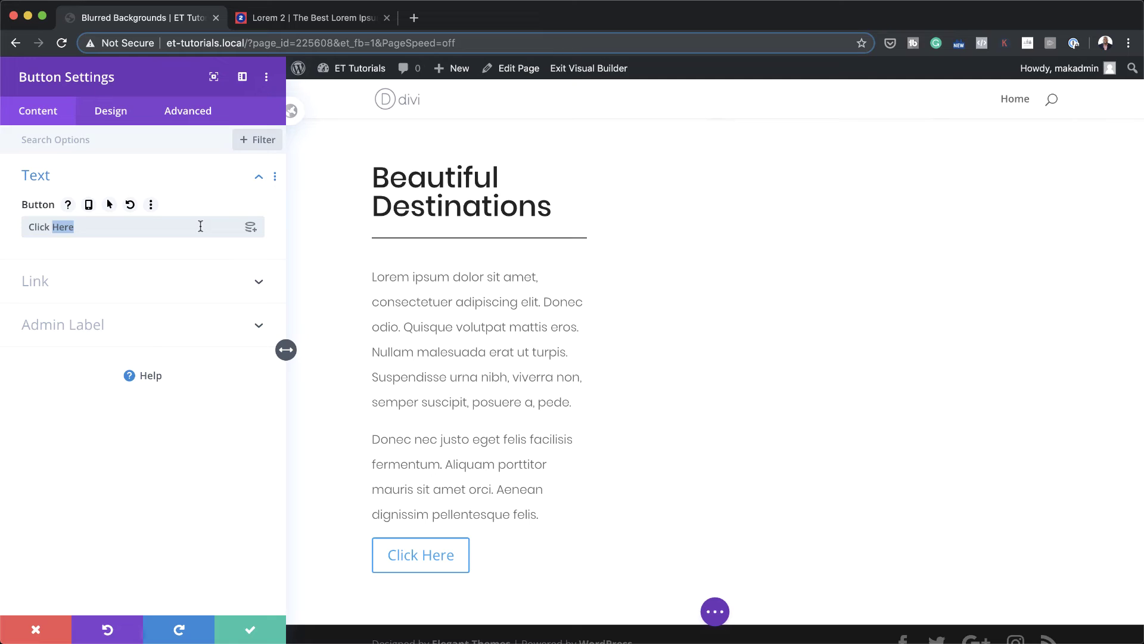
triple_click(200, 226)
type("view all destinations")
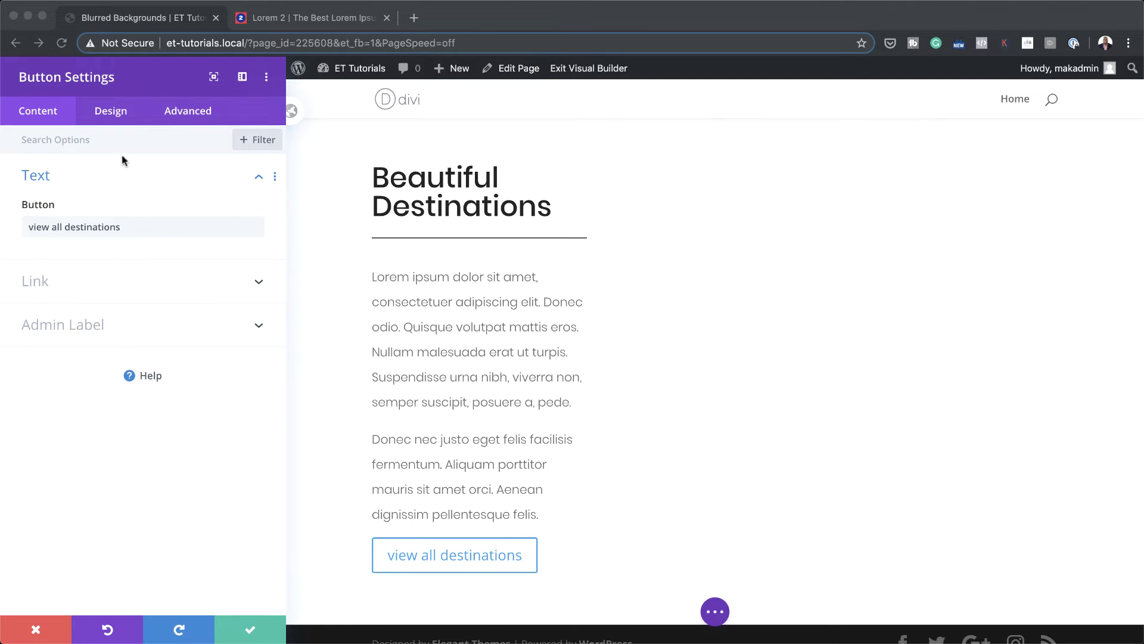
Step: Enable custom styles for the button and make its text black
left_click(111, 112)
left_click(64, 264)
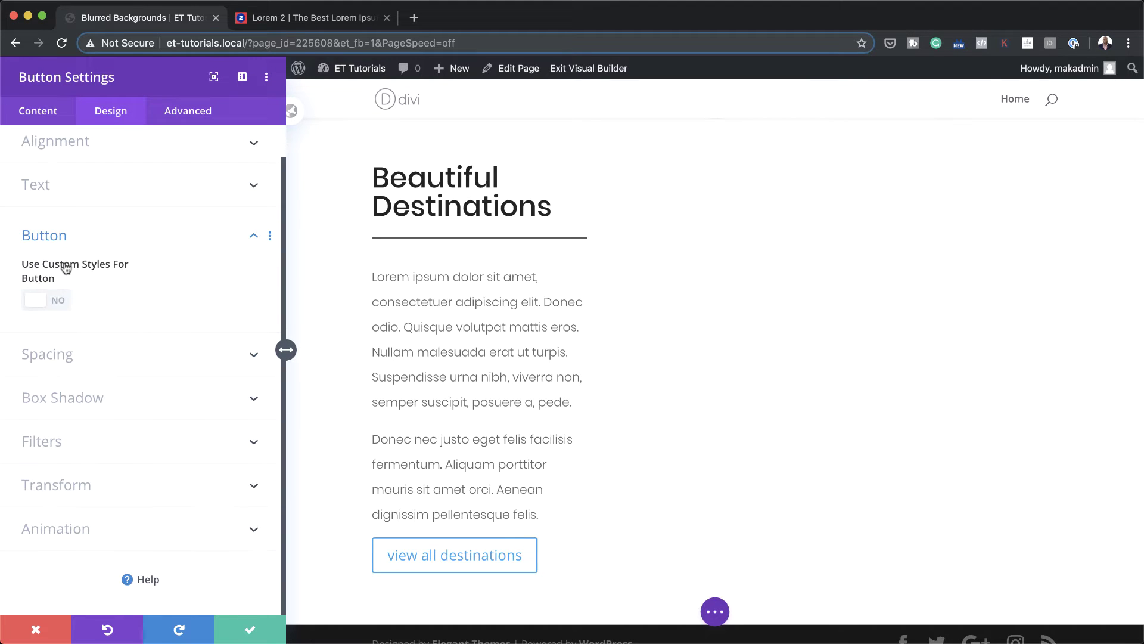
left_click(60, 301)
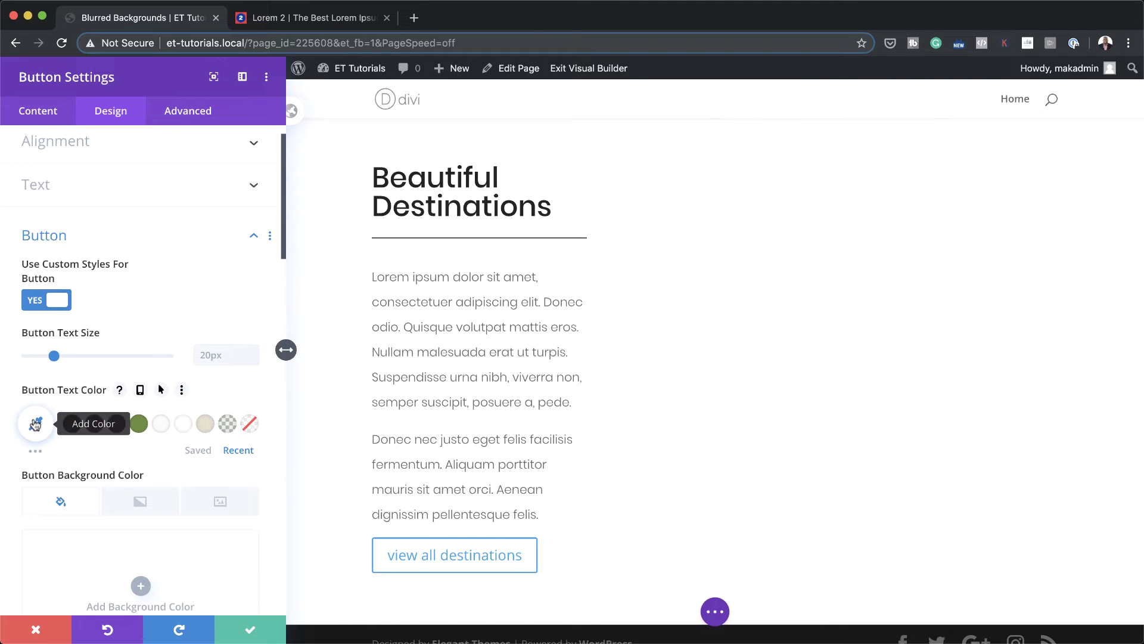
left_click(35, 422)
left_click(25, 532)
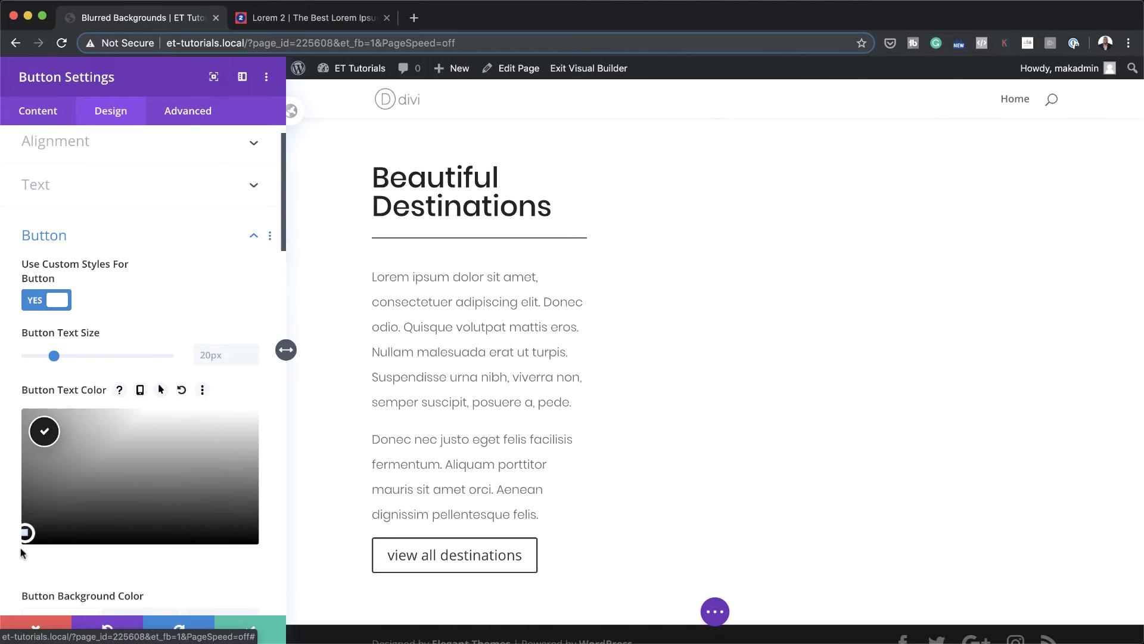
left_click(15, 560)
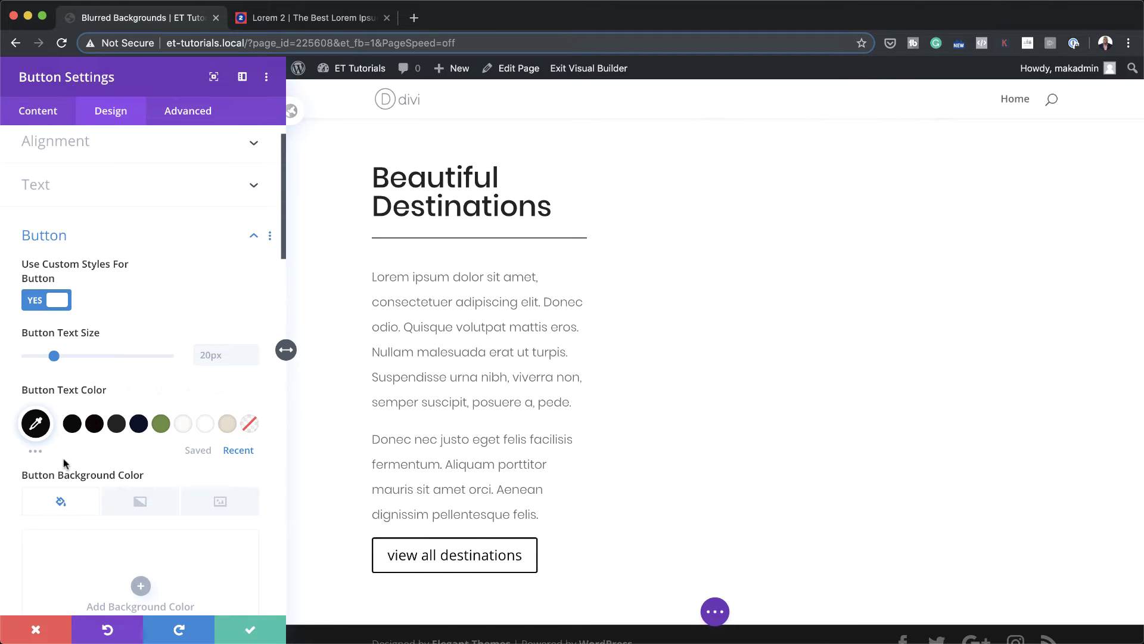
Step: Give the button a light grey #f4f4f4 background colour
scroll(121, 479, "down", 3)
scroll(121, 479, "down", 1)
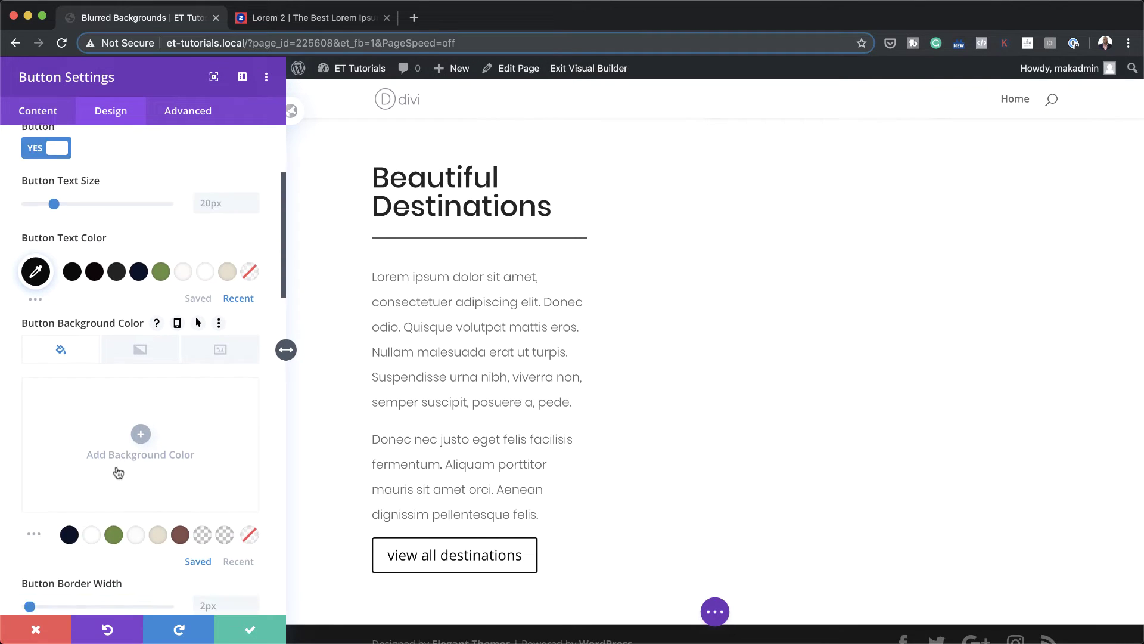
left_click(141, 431)
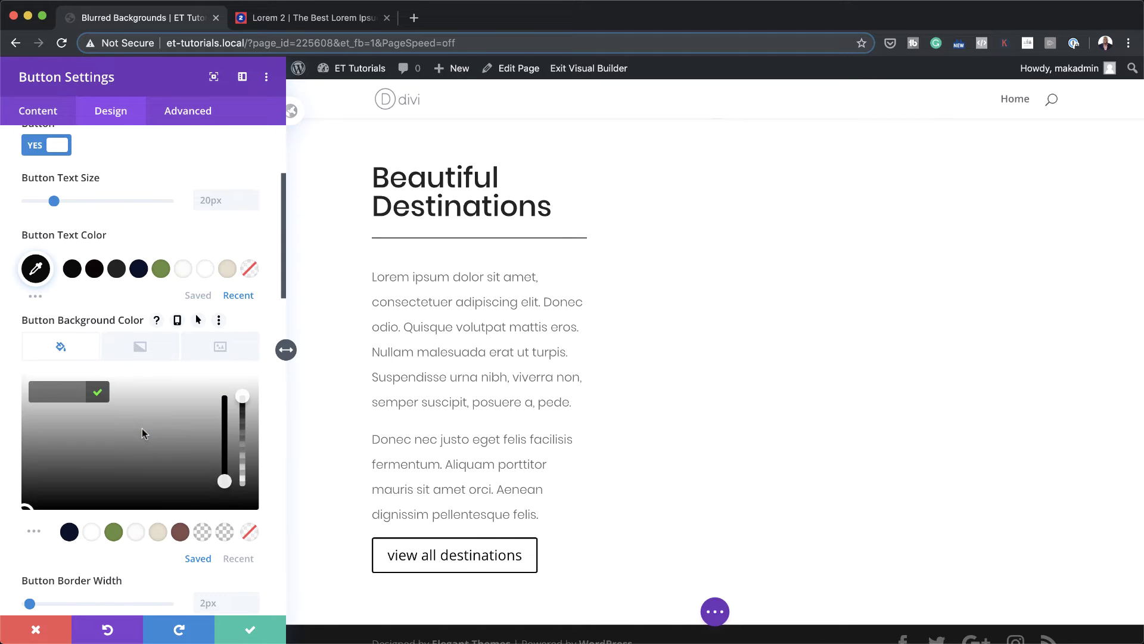
left_click(55, 395)
type("#f4f4f4")
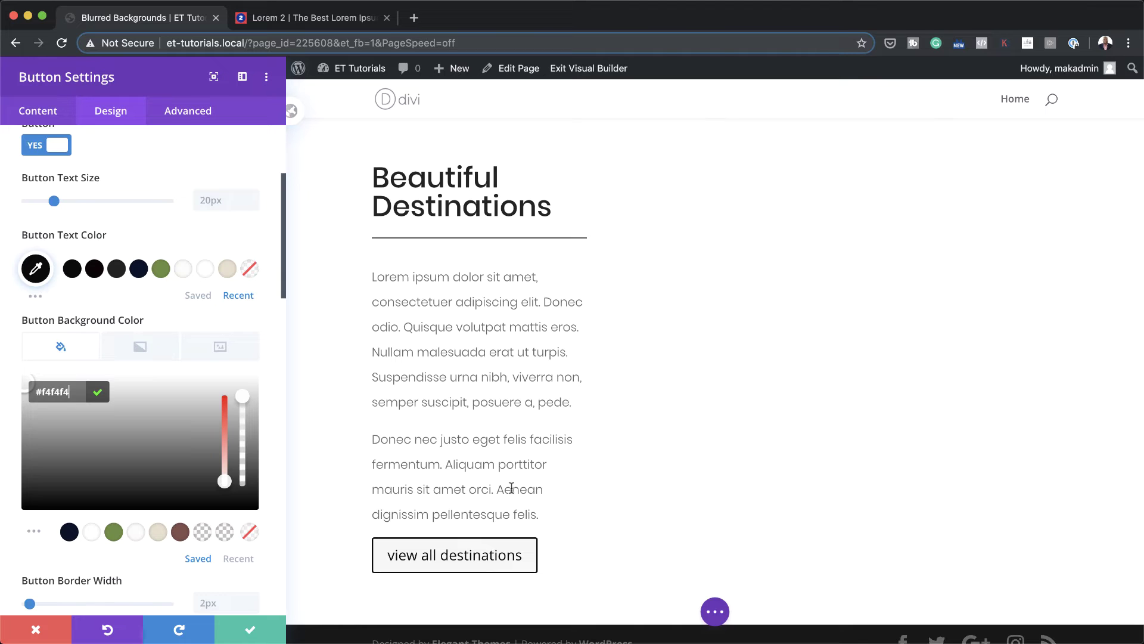
left_click(268, 320)
Step: Set the button border width and corner radius to 0px
scroll(258, 448, "down", 5)
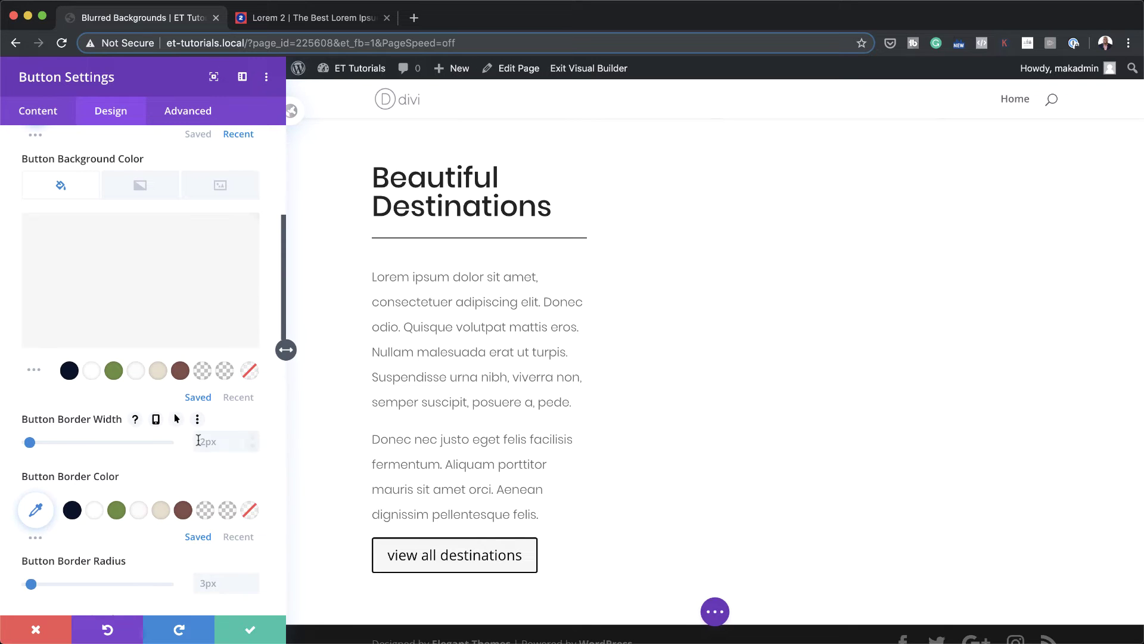
left_click_drag(29, 442, 13, 444)
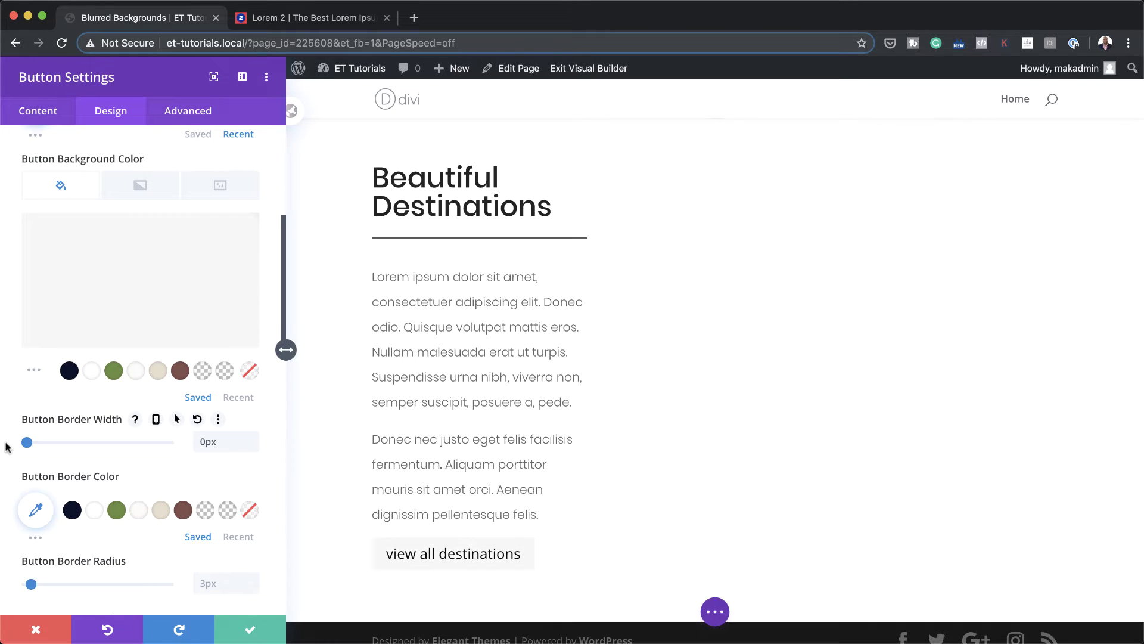
scroll(81, 441, "down", 5)
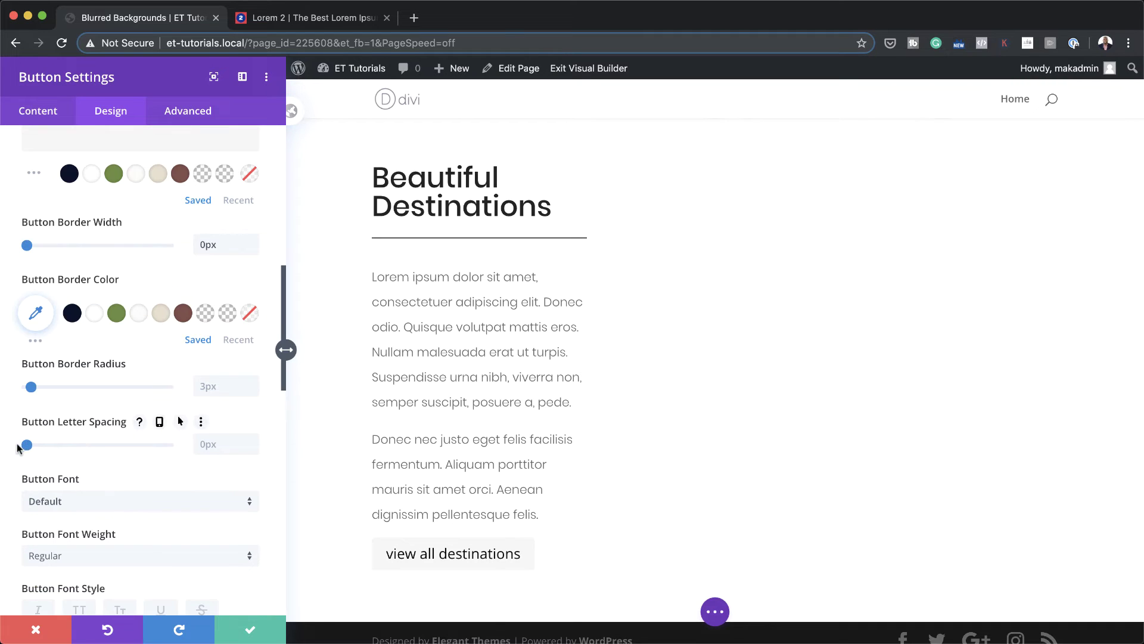
left_click_drag(31, 386, 10, 392)
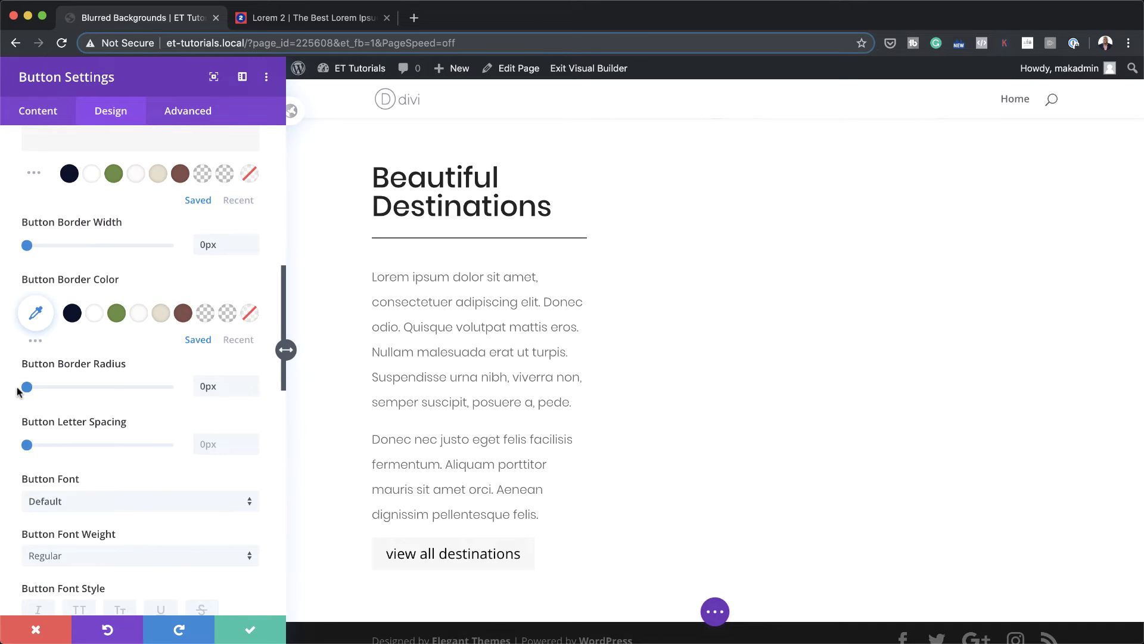
Step: Set the button font weight to Bold and turn on uppercase text
scroll(36, 381, "down", 2)
left_click(102, 477)
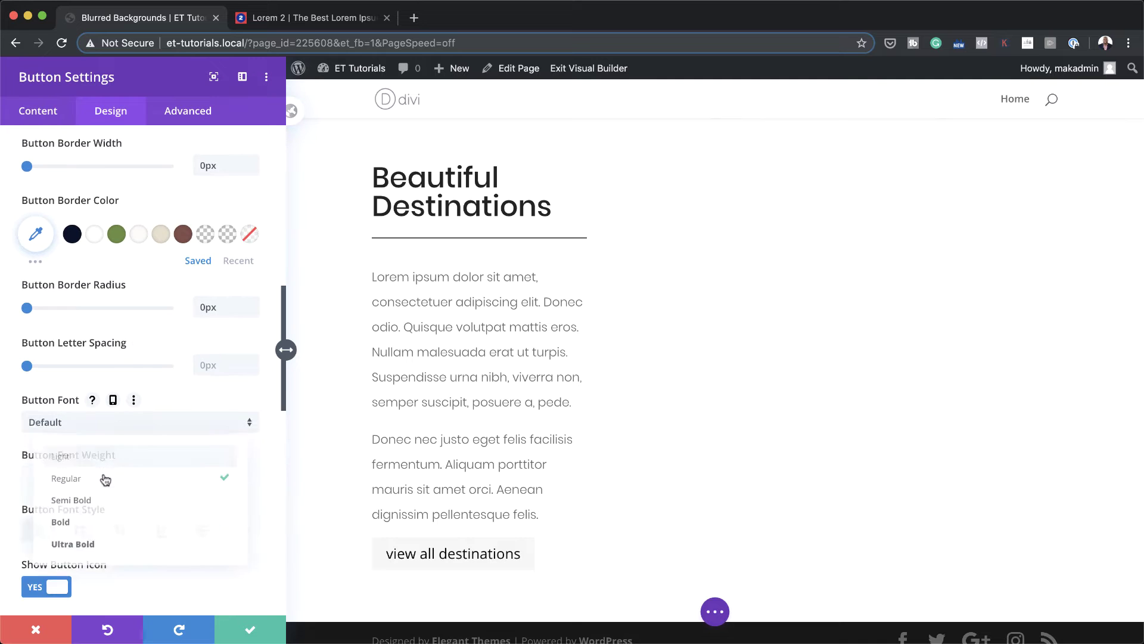
left_click(59, 525)
left_click(79, 535)
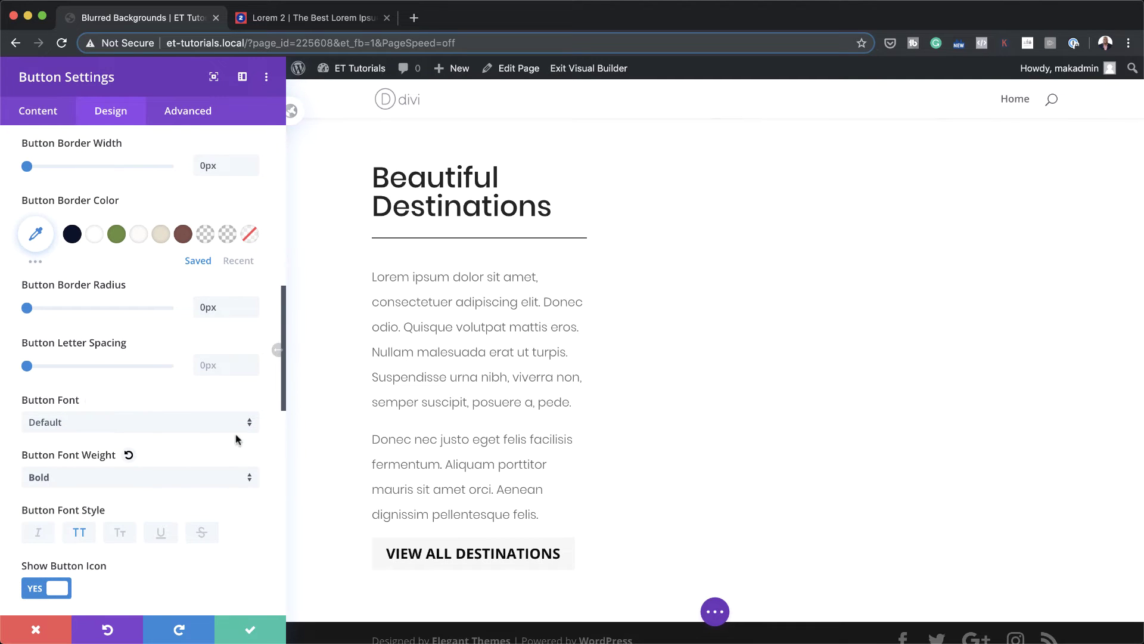
scroll(186, 444, "down", 5)
scroll(187, 444, "down", 8)
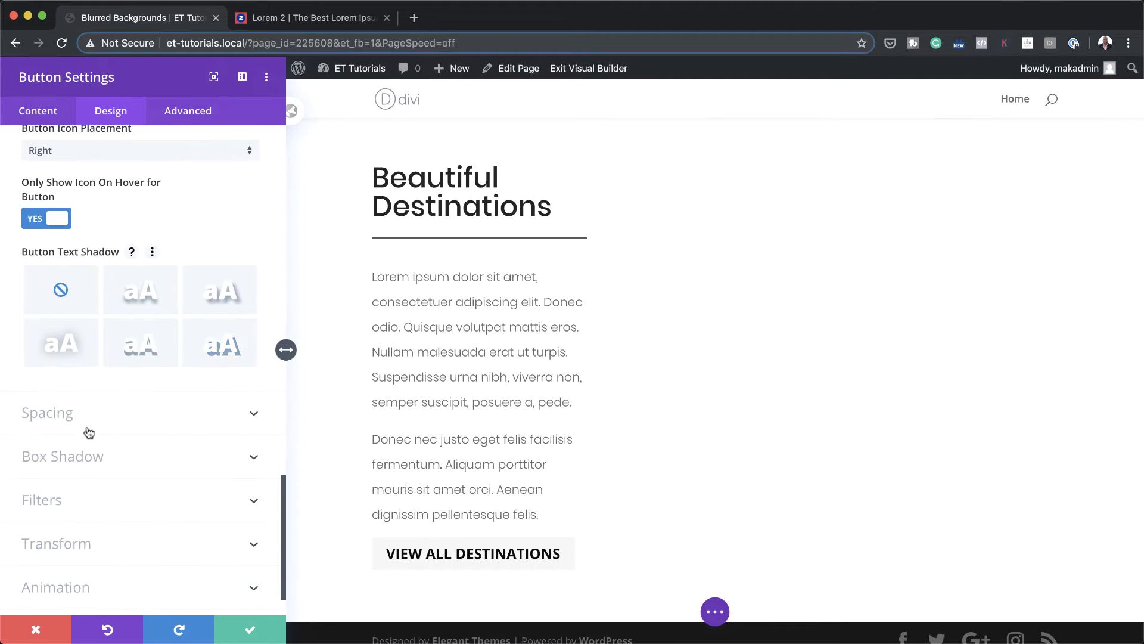
Step: Give the button 20px top and bottom margin
left_click(65, 417)
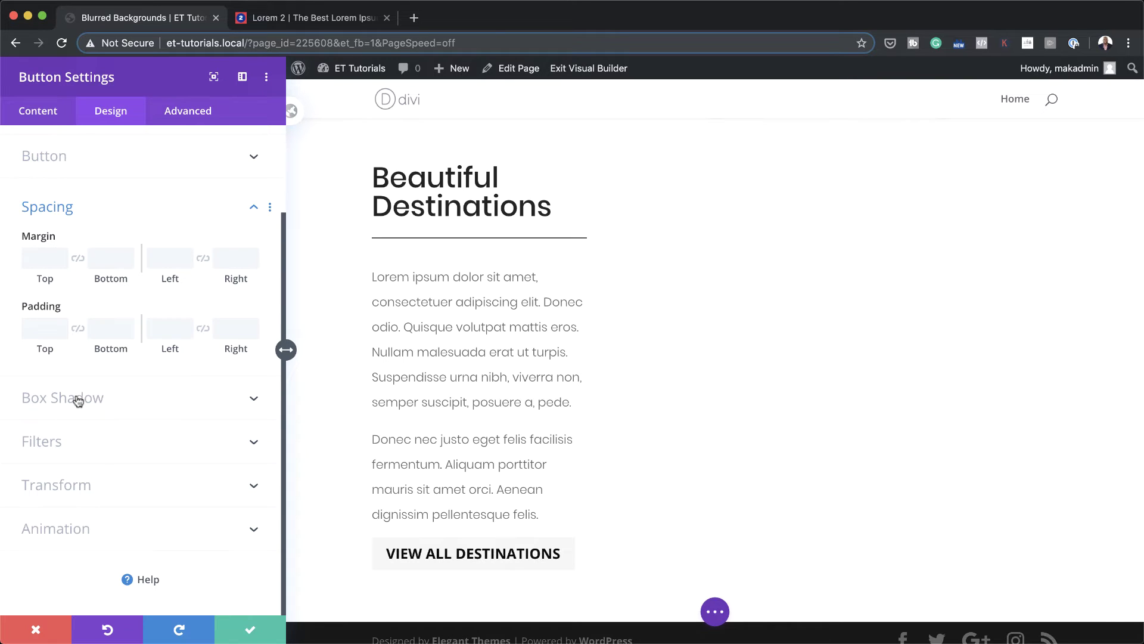
left_click(40, 260)
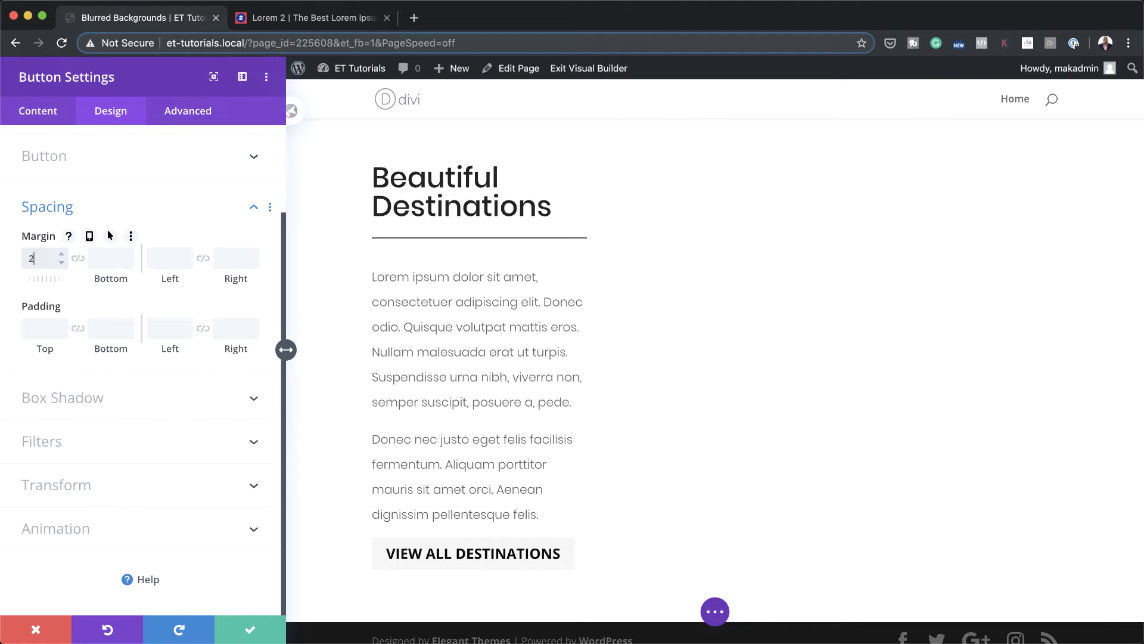
left_click(78, 261)
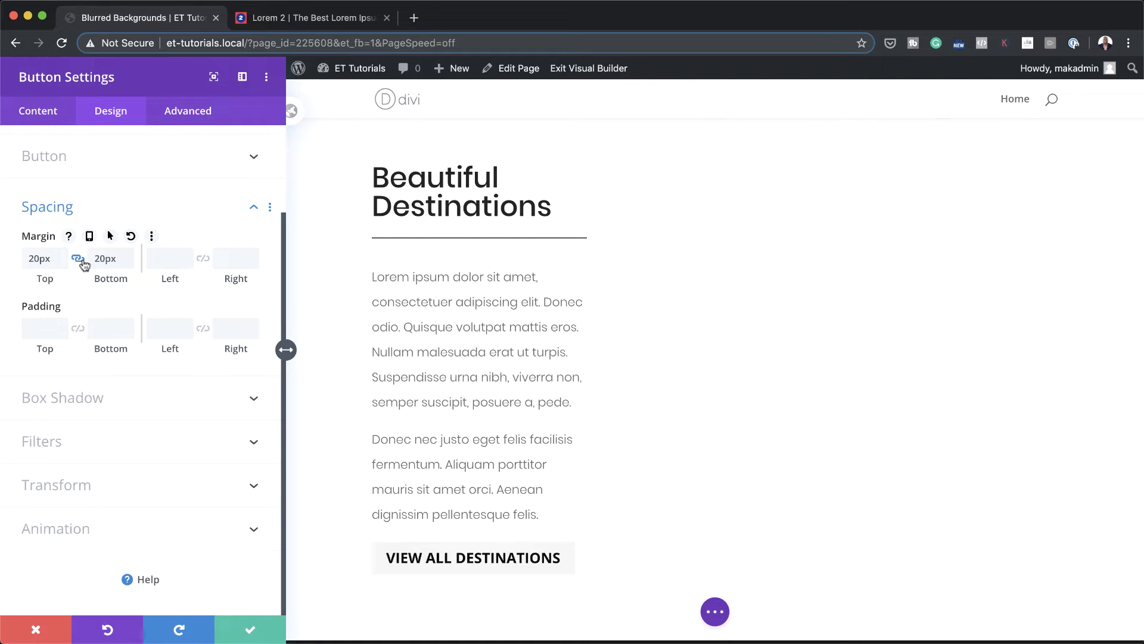
Step: Set button padding to 20px top and bottom and 50px left and right
left_click(39, 331)
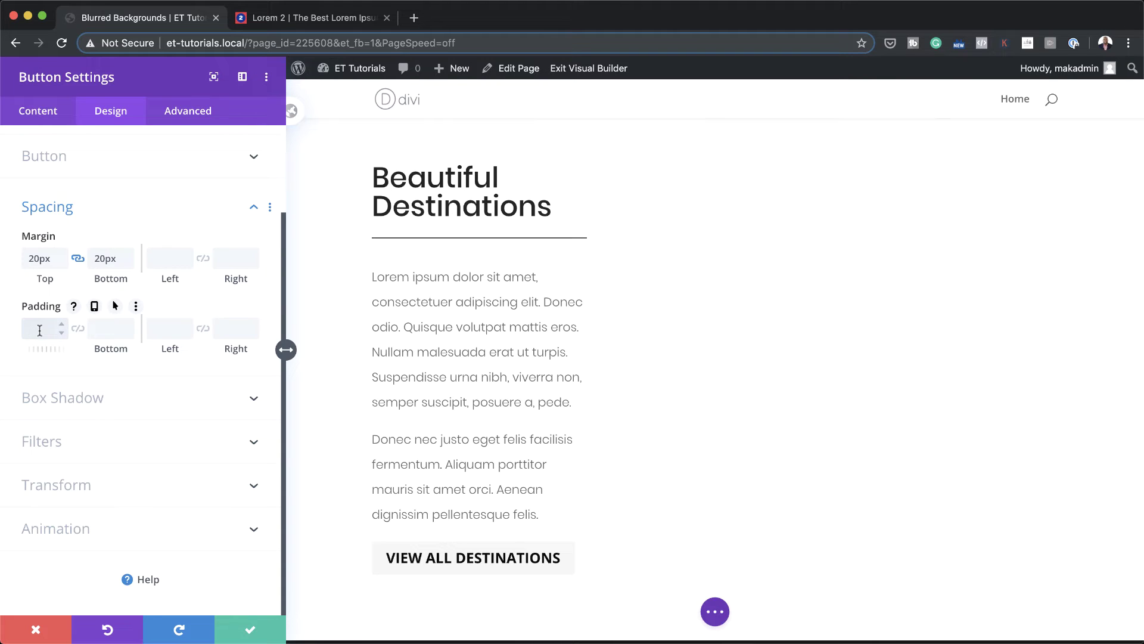
type("20")
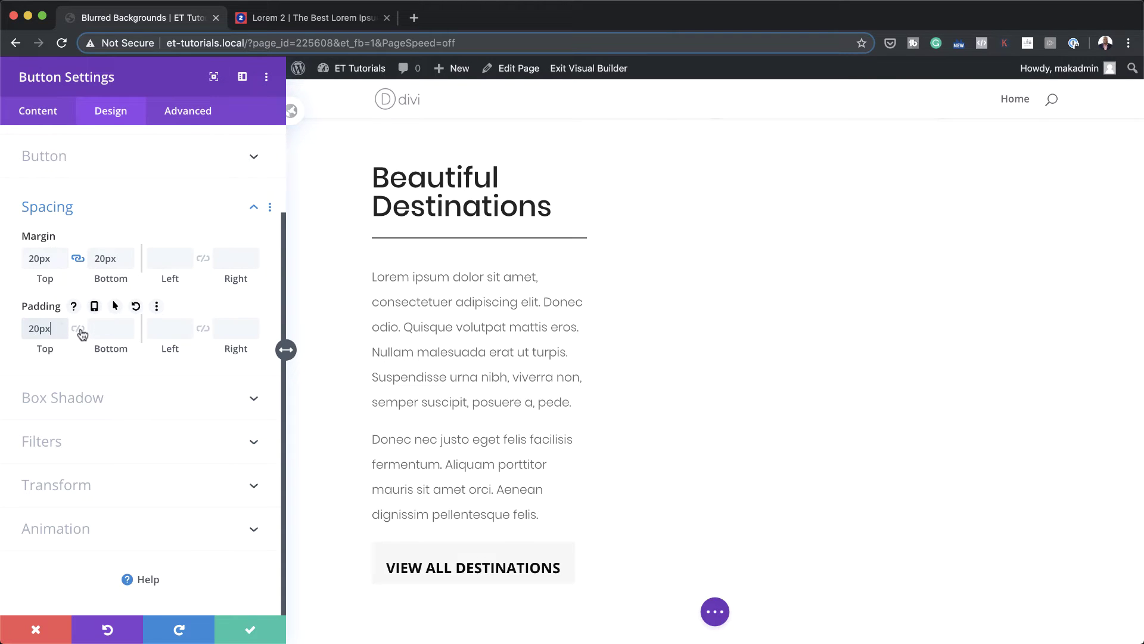
left_click(79, 329)
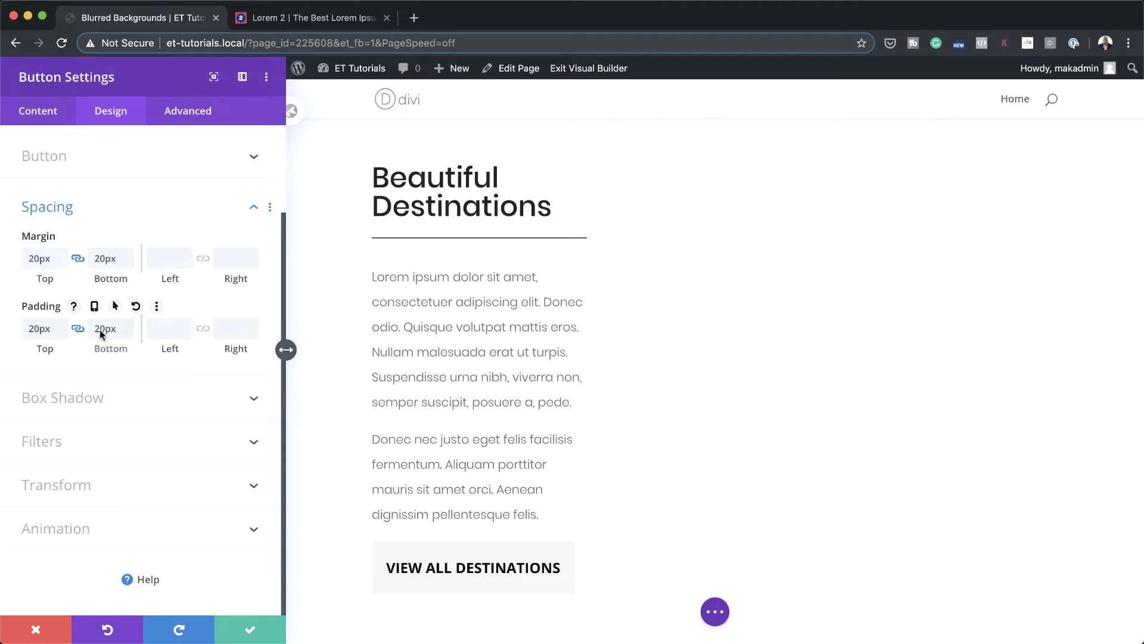
left_click(171, 329)
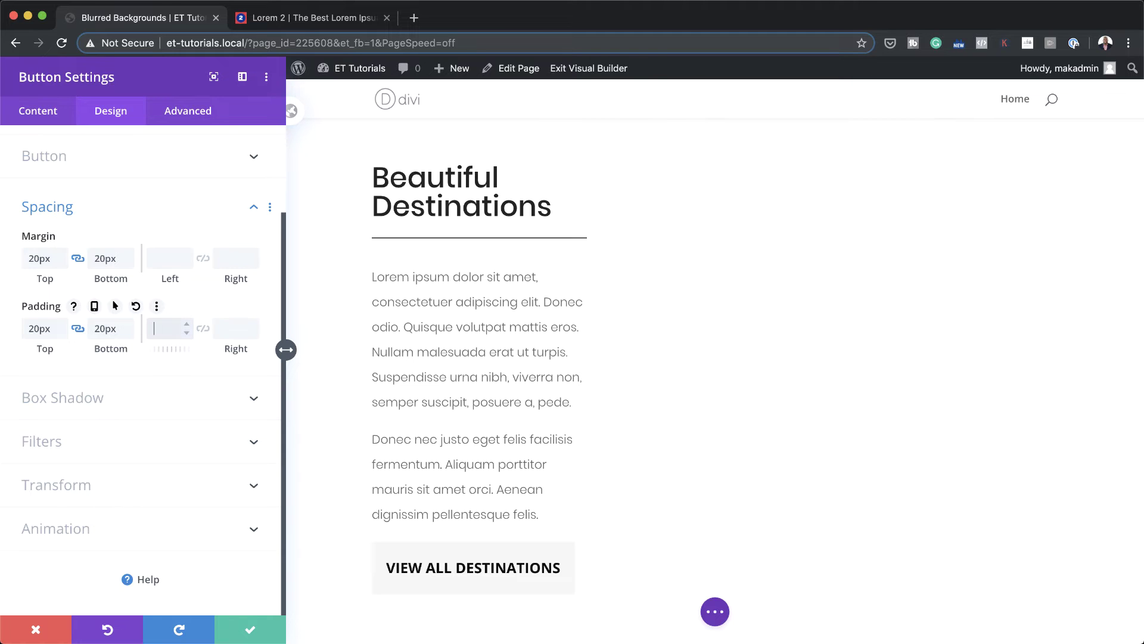
type("50")
left_click(203, 329)
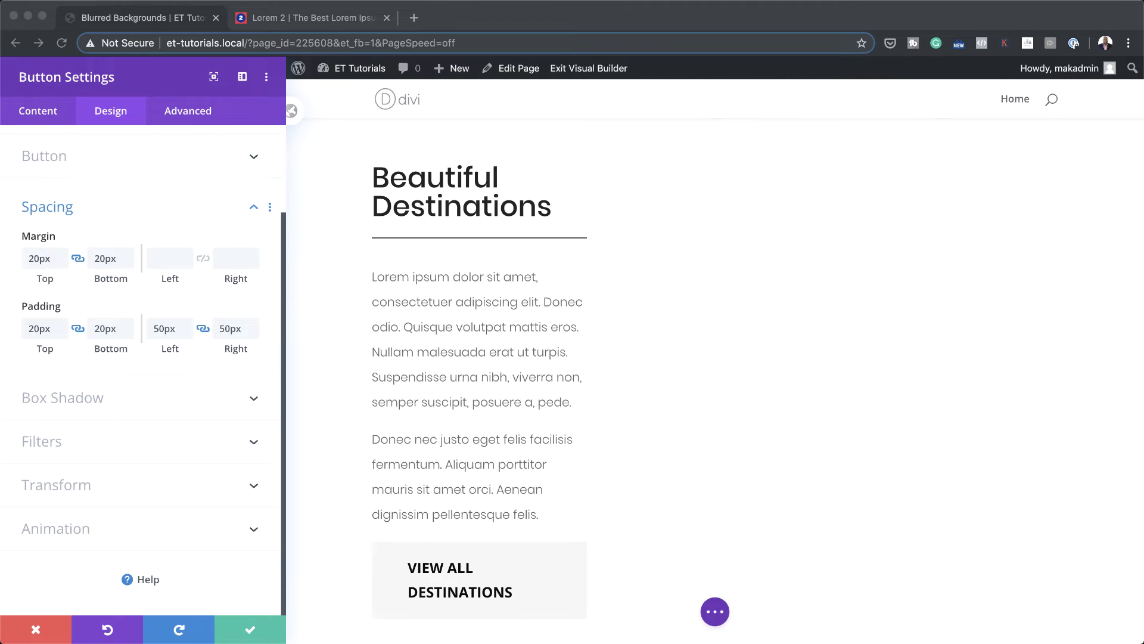
Step: Save the button settings and insert an Image module into the middle column
left_click(251, 631)
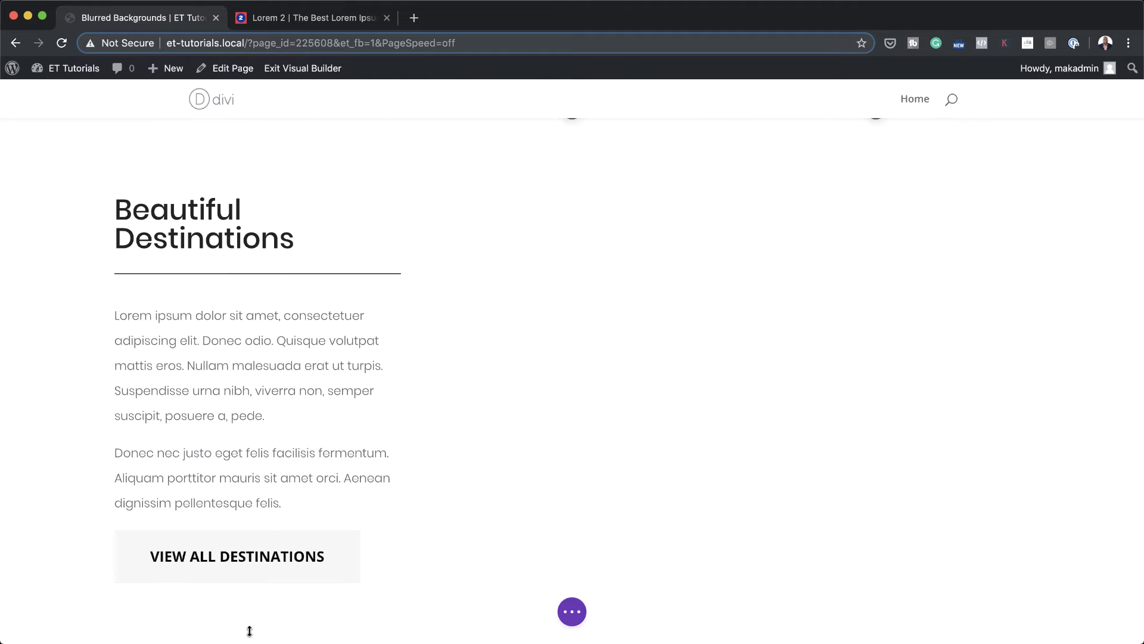
scroll(570, 317, "up", 2)
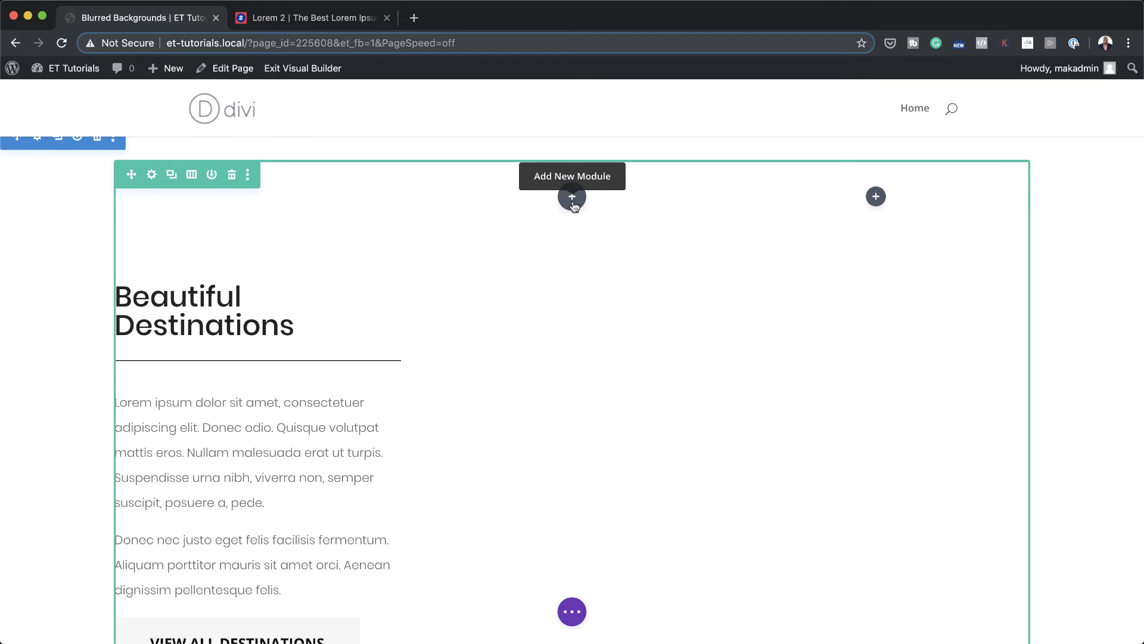
left_click(572, 197)
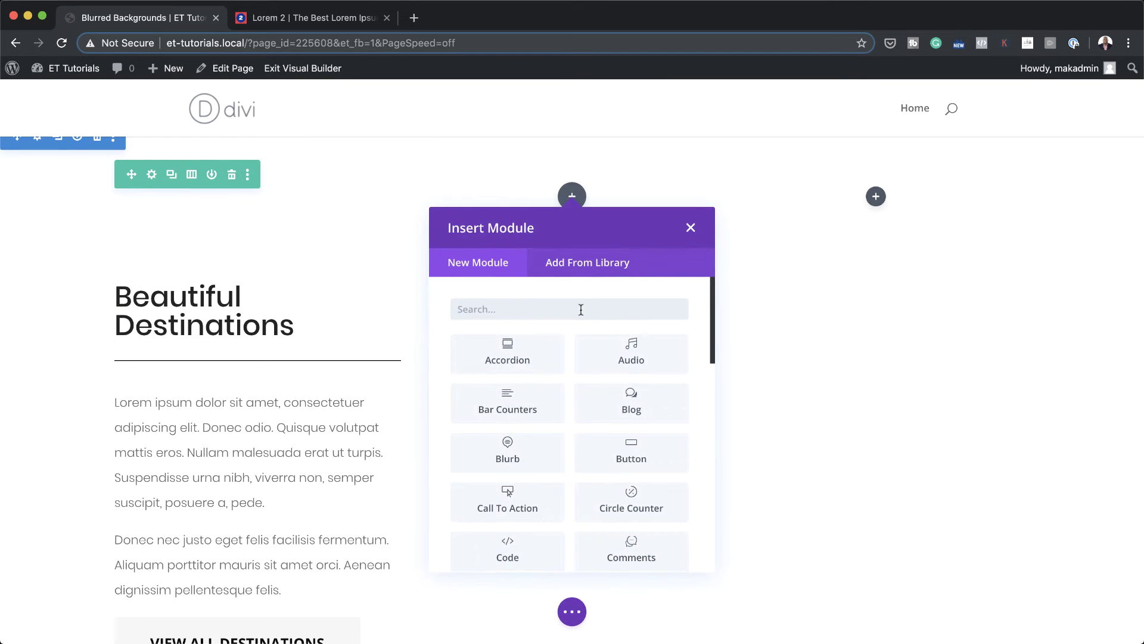
type("imag")
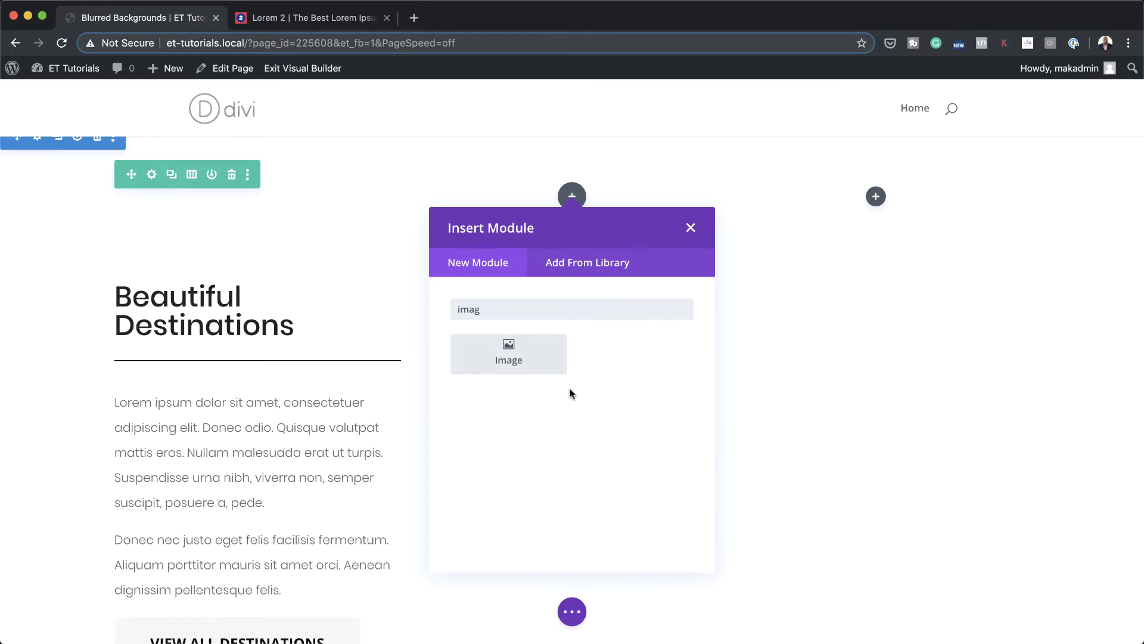
left_click(519, 356)
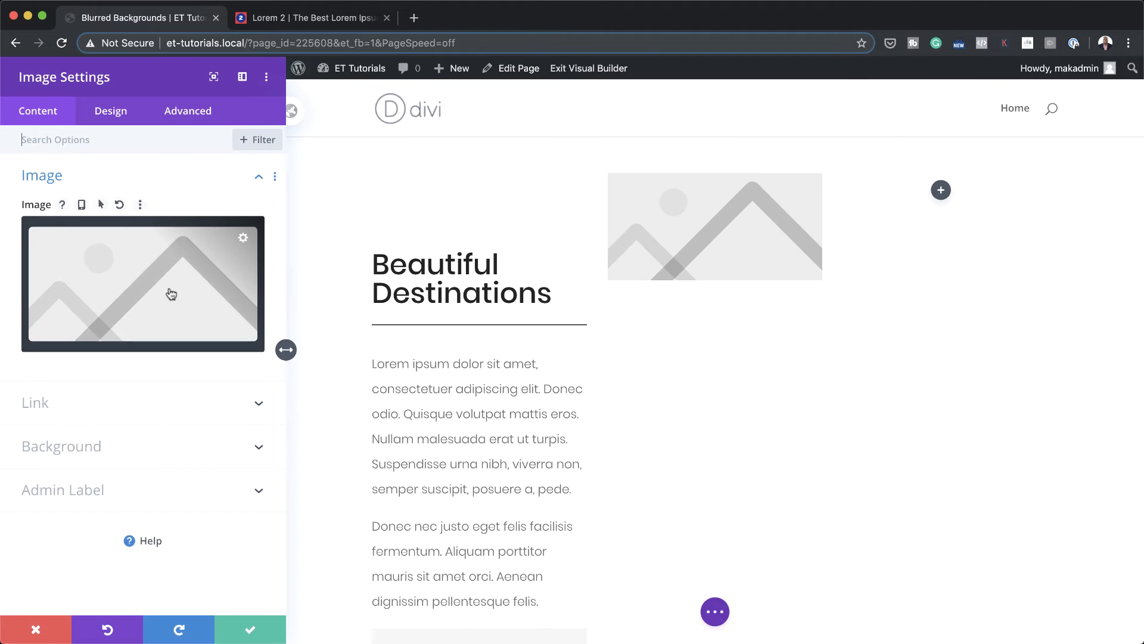
Step: Insert the city-at-night photo from the Media Library into the image module
left_click(169, 293)
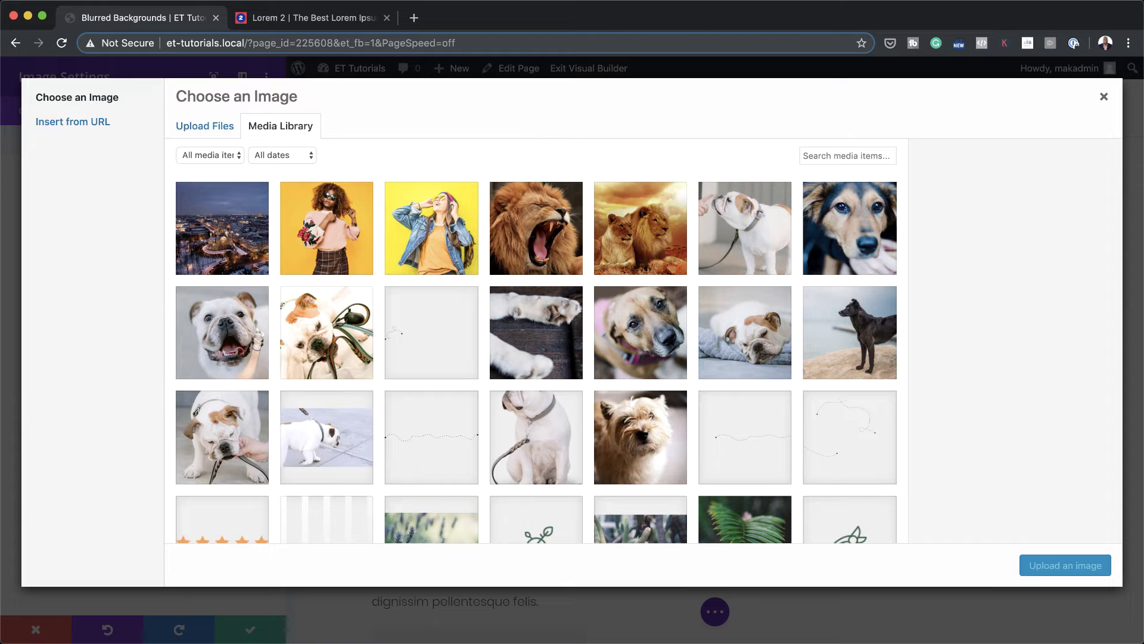
left_click(232, 245)
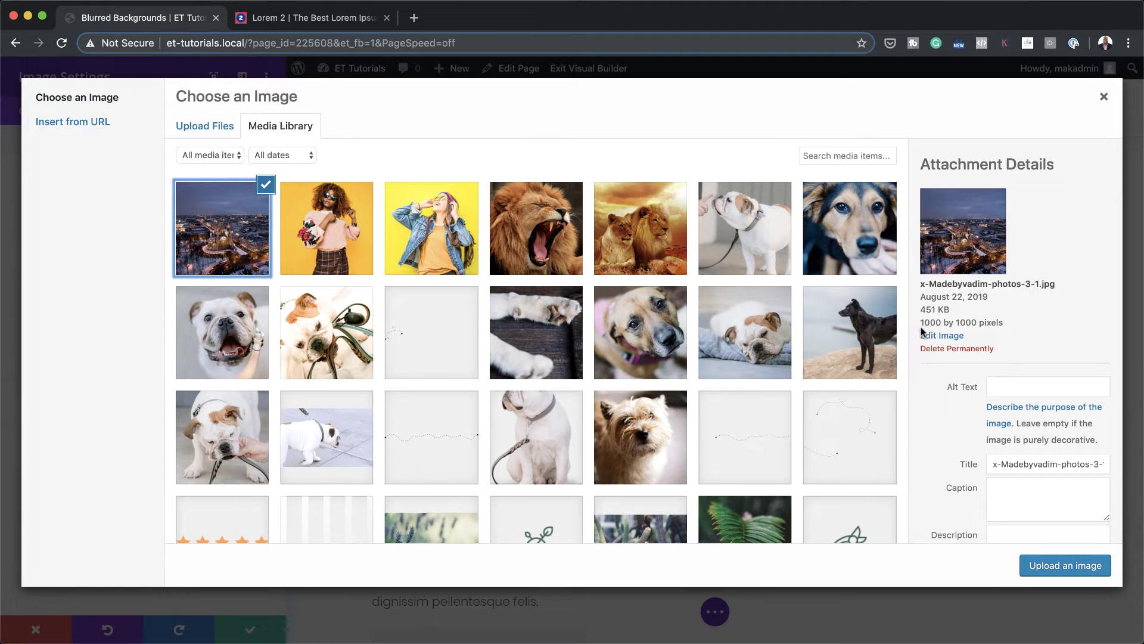
left_click(1080, 569)
Step: Enable Force Fullwidth on the image and save it
left_click(111, 114)
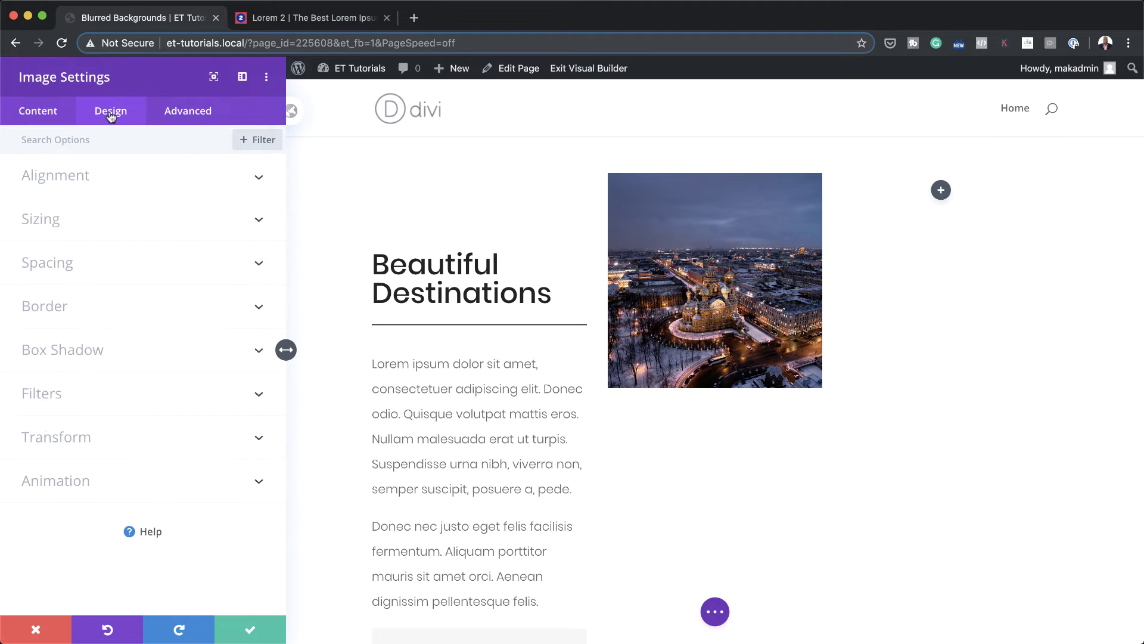
left_click(84, 220)
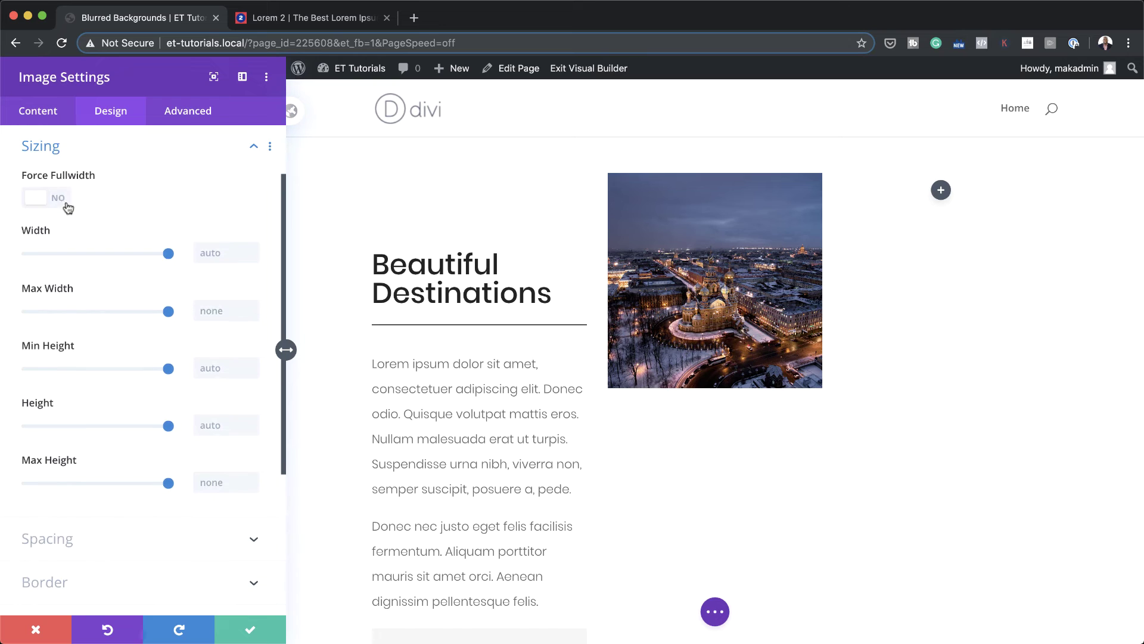
left_click(60, 199)
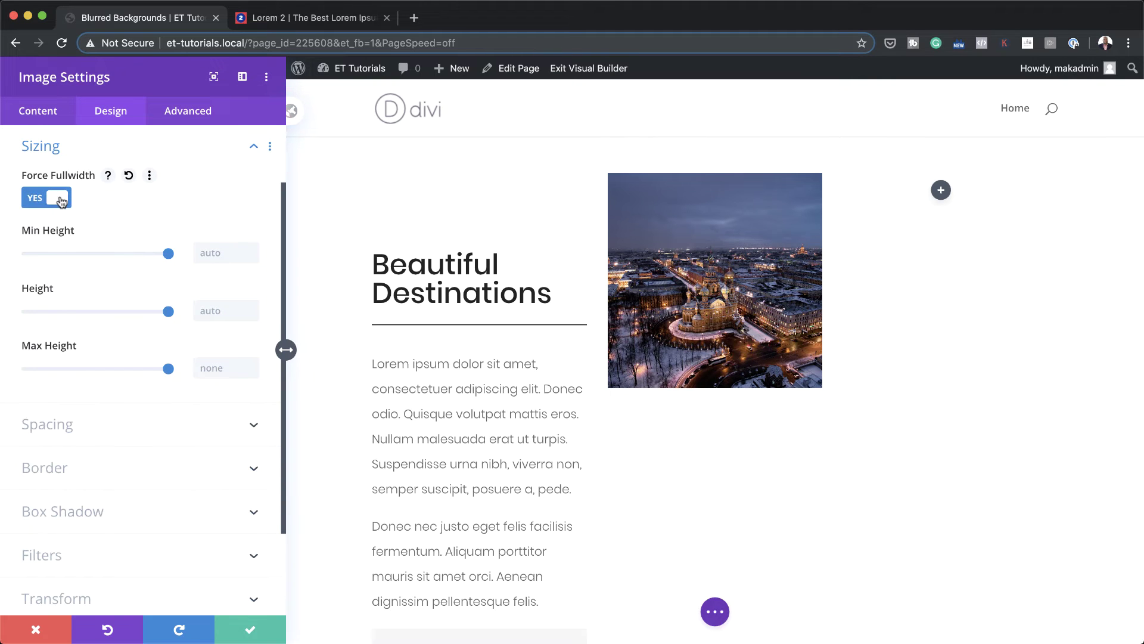
left_click(250, 629)
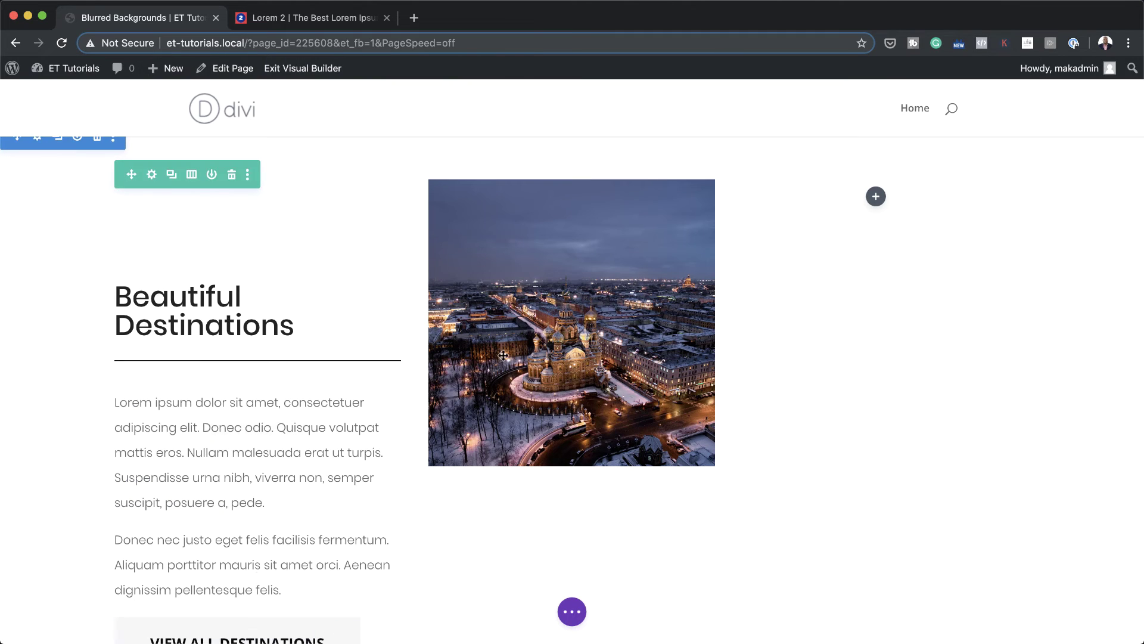
Step: Add an Image module to the right column and choose the building photo
left_click(876, 198)
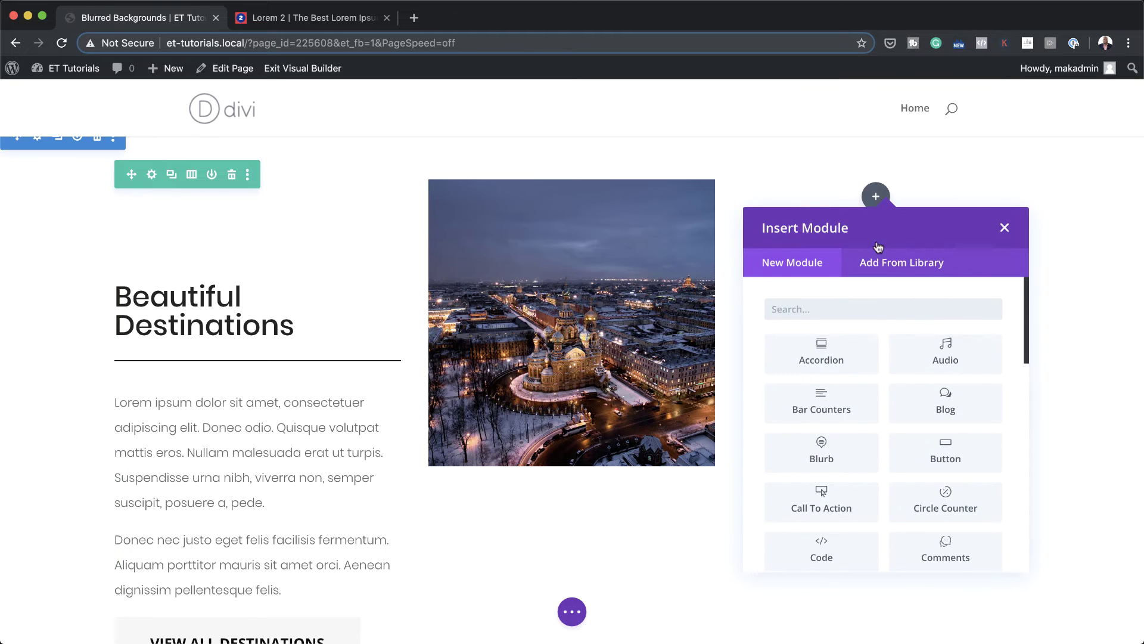
type("image")
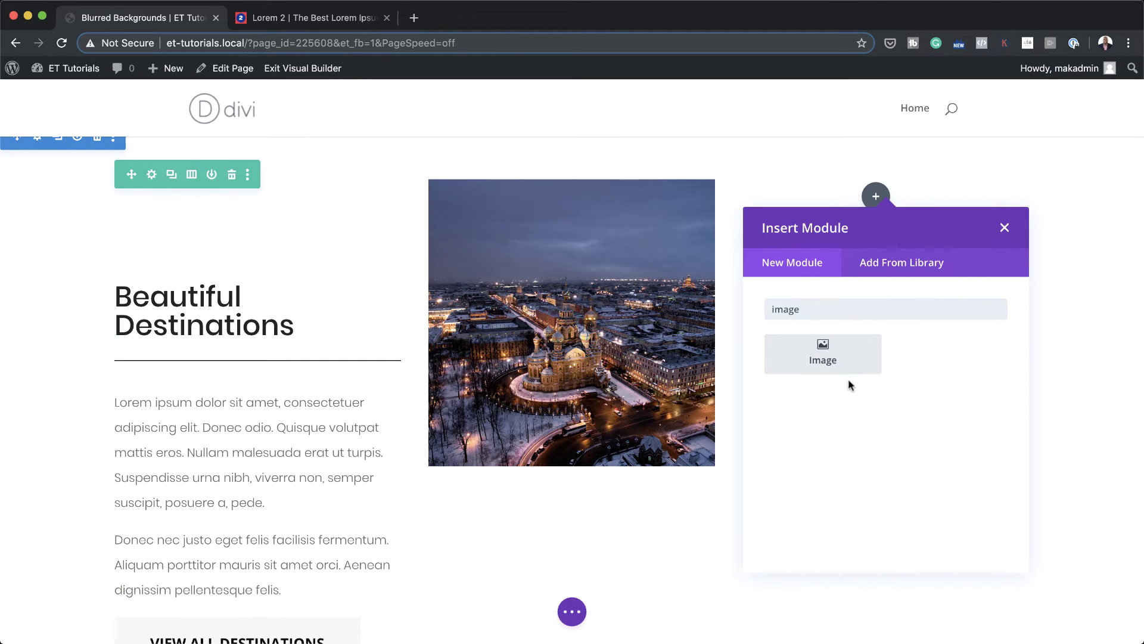
left_click(837, 350)
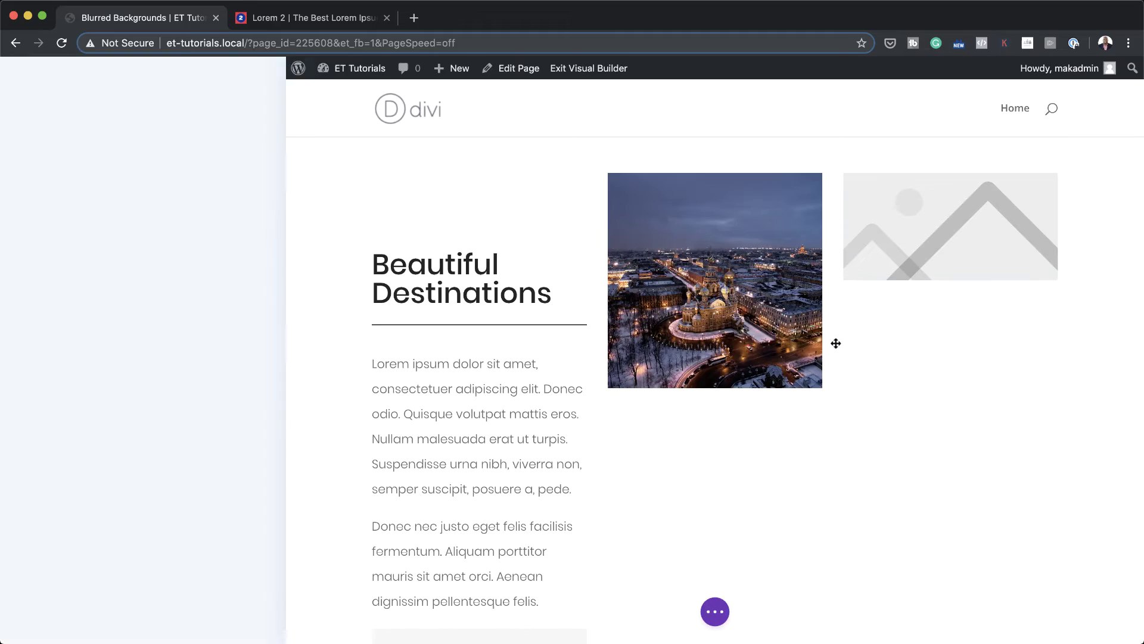
left_click(176, 276)
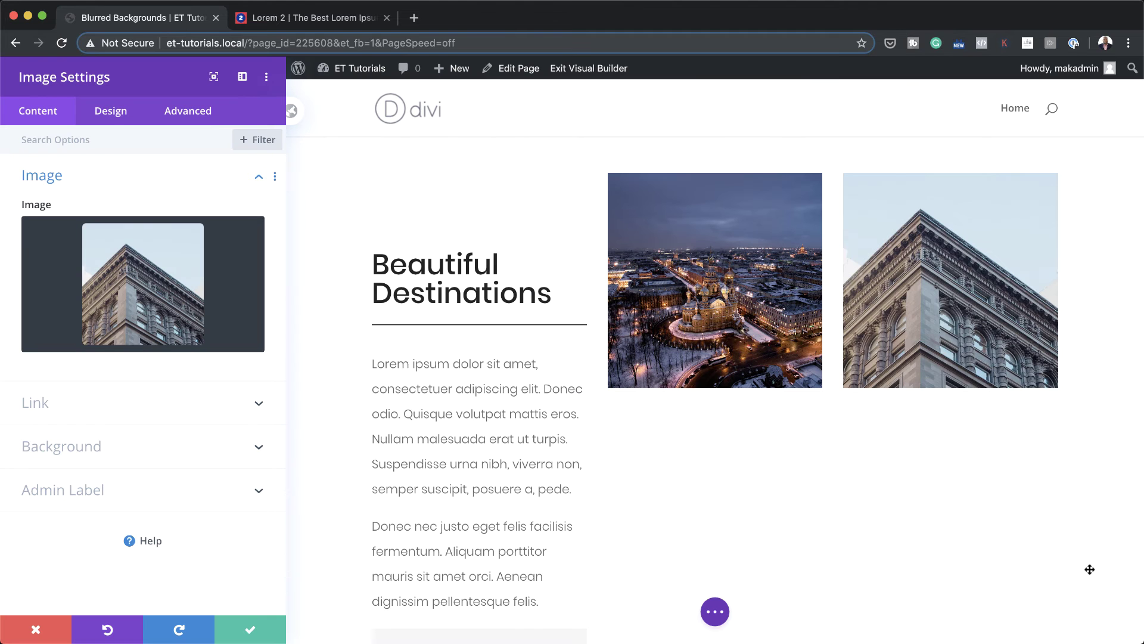
Step: Enable Force Fullwidth for the architecture photo and set its height to 320px
left_click(130, 118)
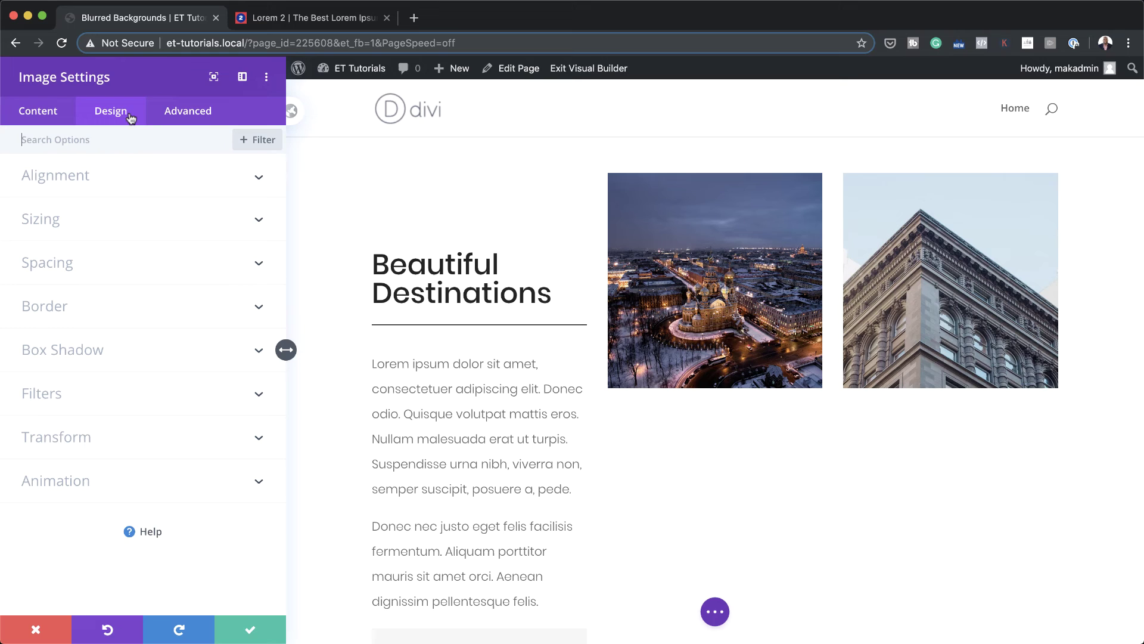
left_click(90, 223)
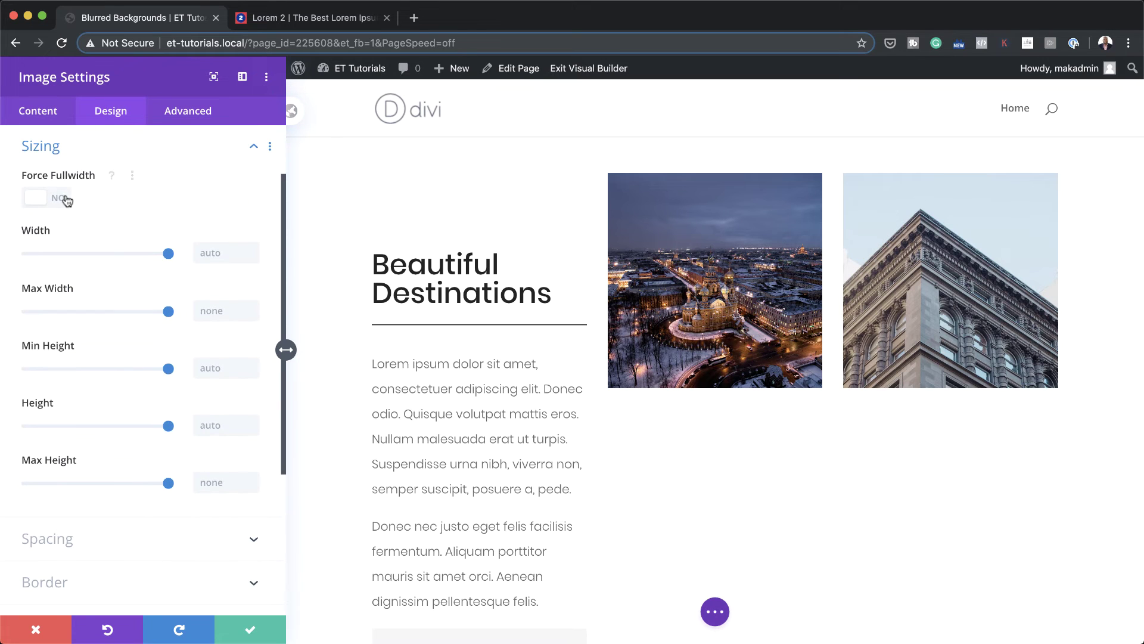
left_click(65, 199)
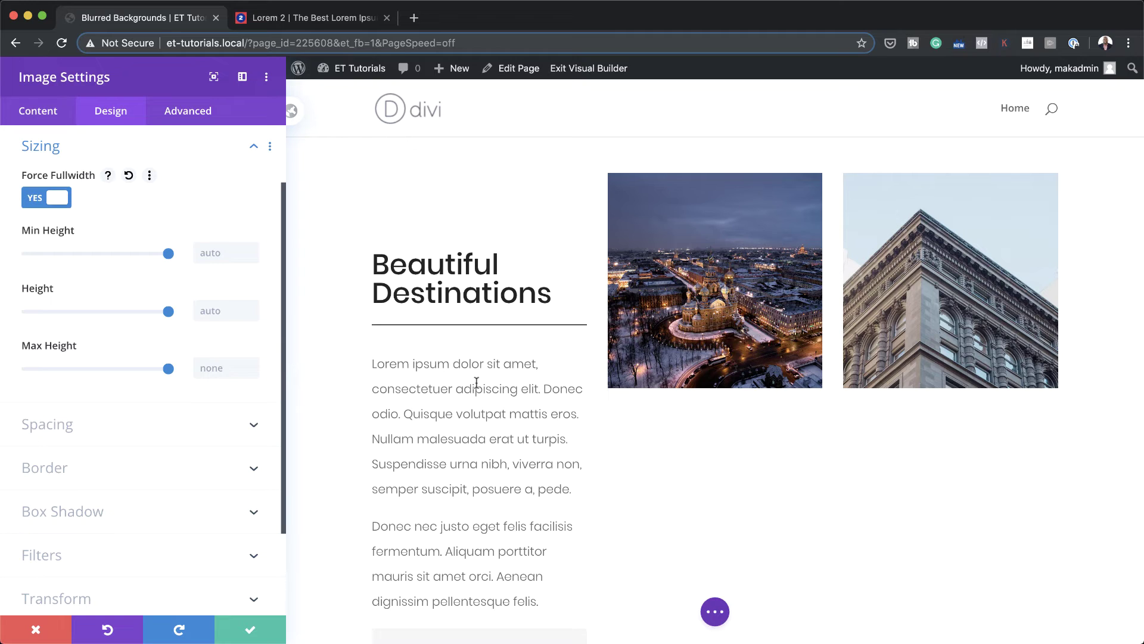
left_click(218, 310)
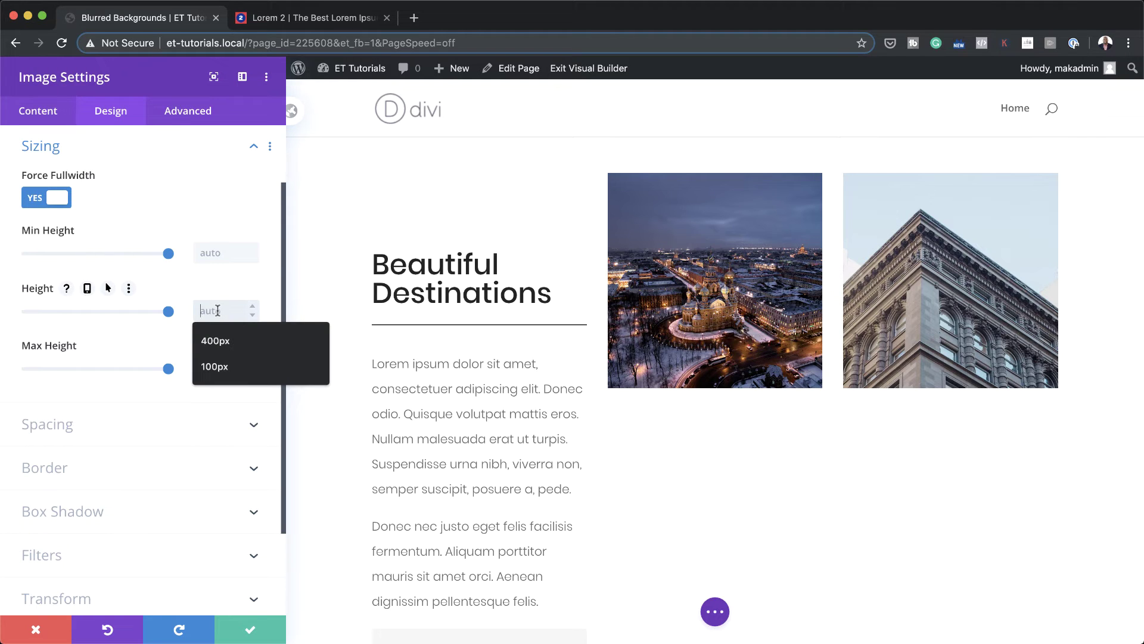
type("320")
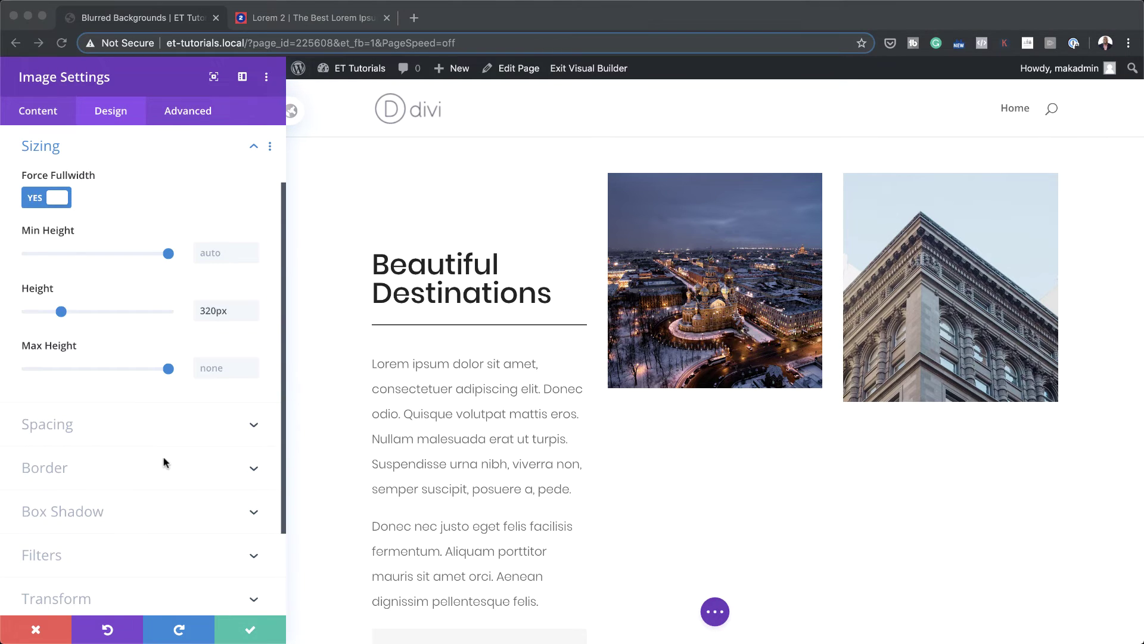
left_click(146, 426)
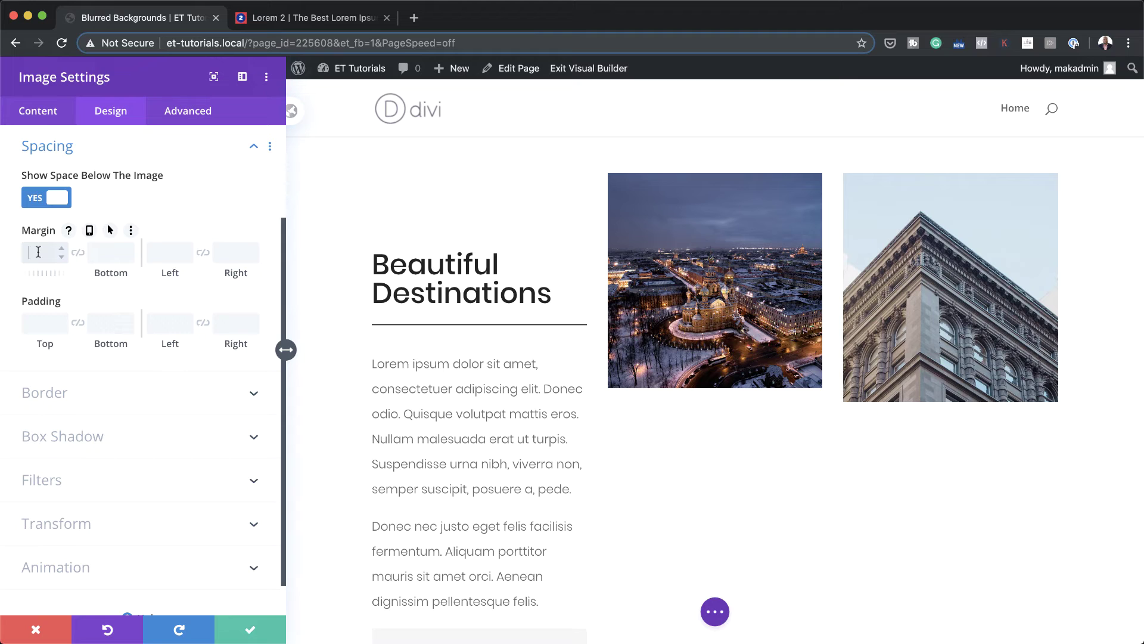
Step: Set image filters: saturation 200%, brightness 145%, contrast 117%, blur 40px
left_click(82, 481)
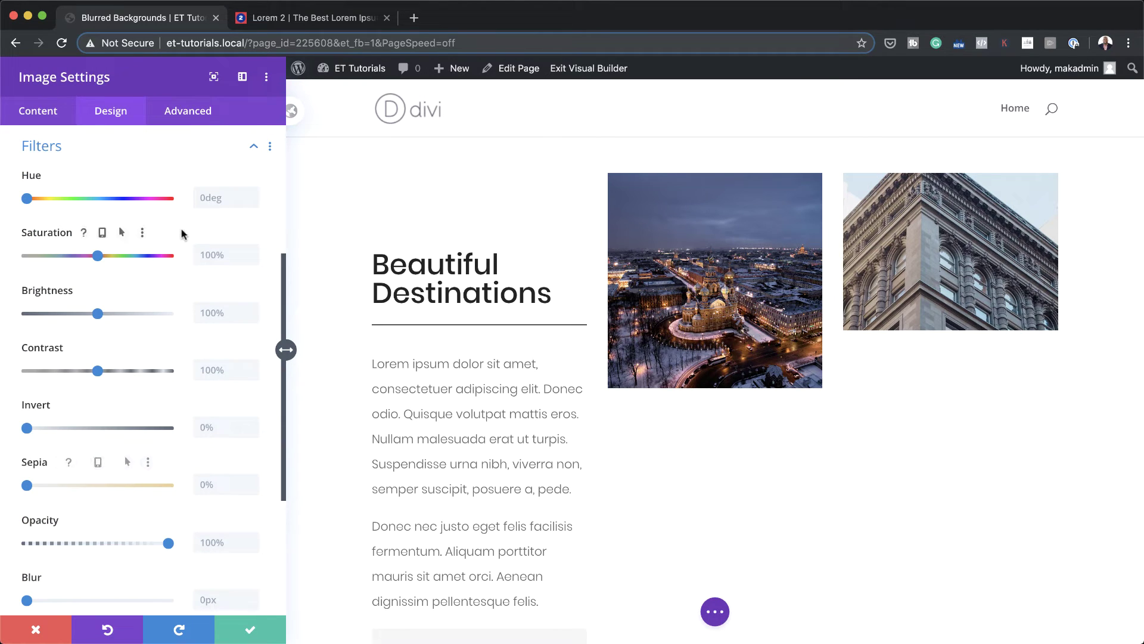
double_click(221, 254)
type("200")
type("14")
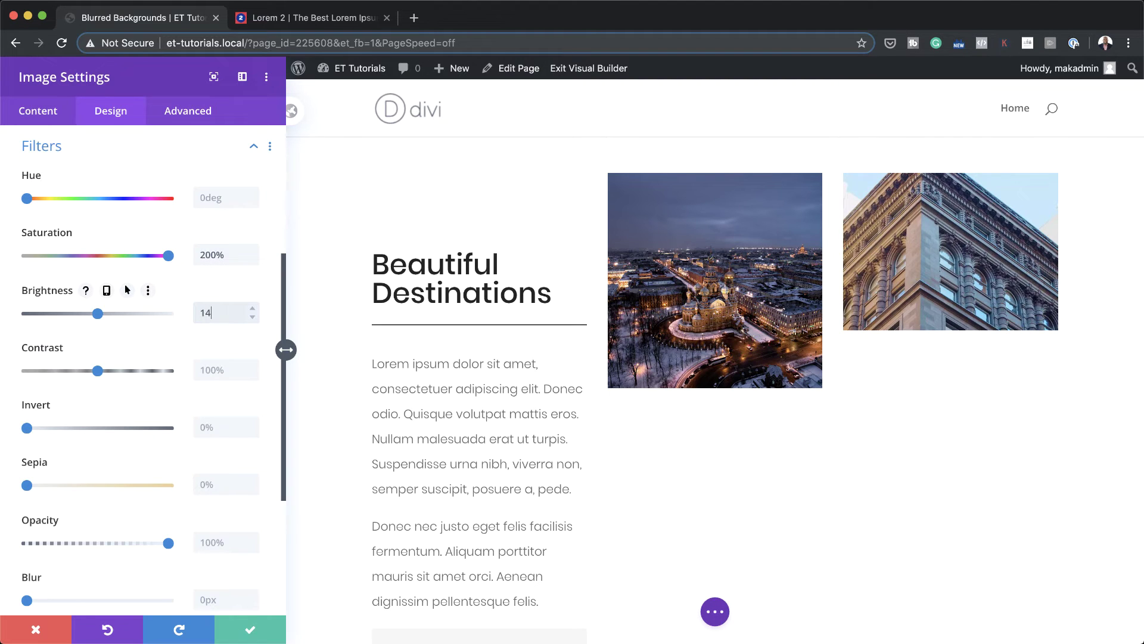
type("5")
left_click(209, 370)
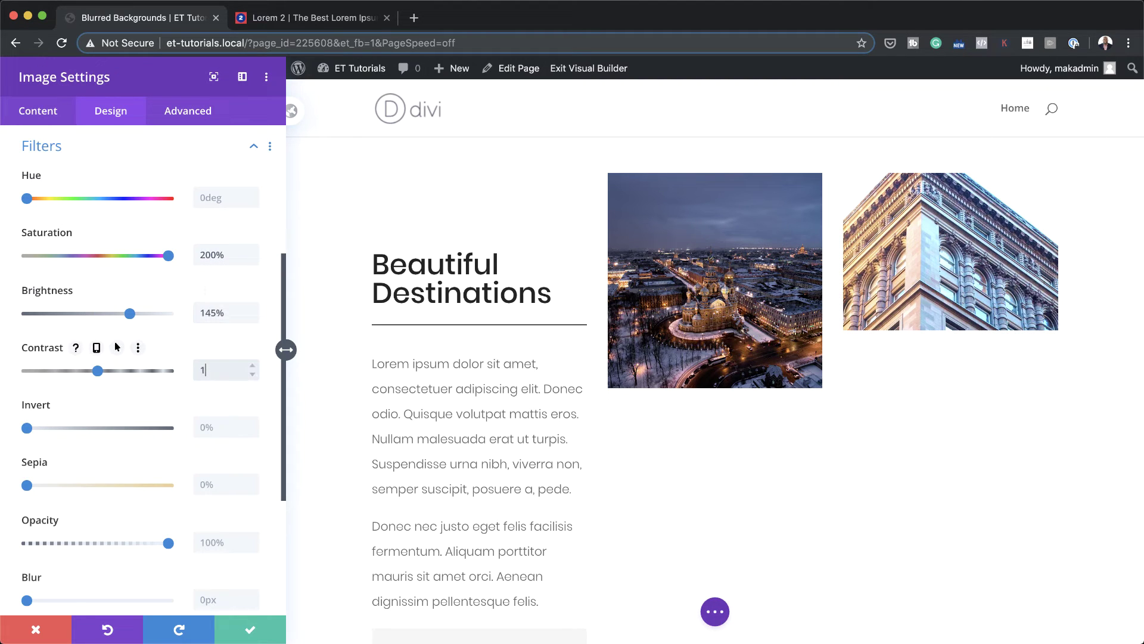
type("117")
scroll(143, 358, "down", 3)
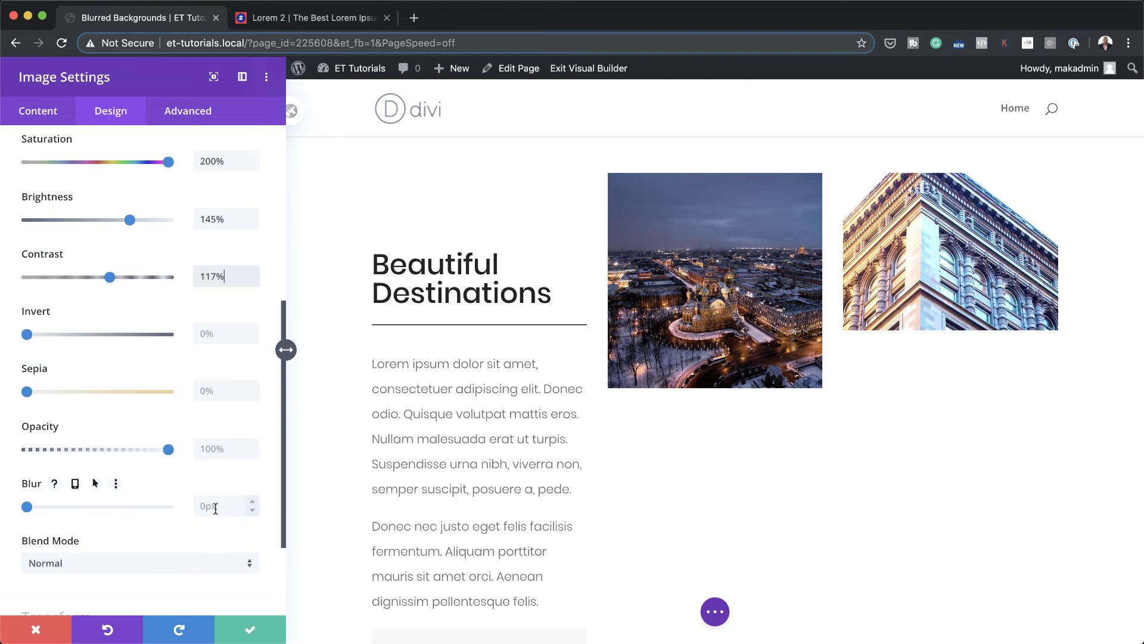
left_click(215, 507)
type("40")
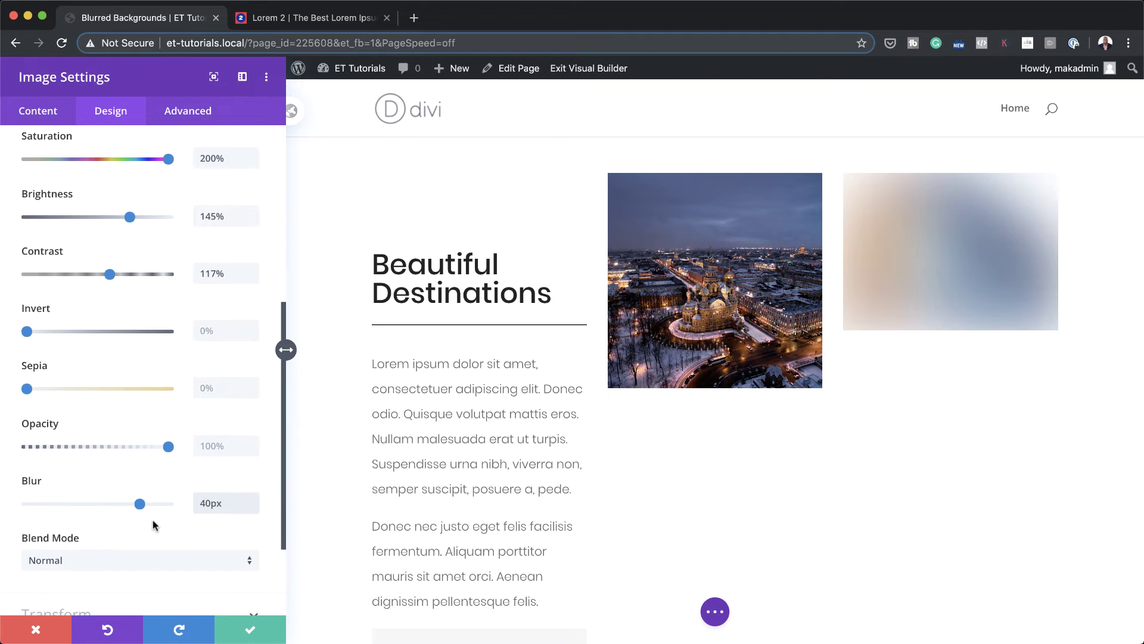
Step: Scale the image to 180% in Transform and save the settings
scroll(153, 520, "down", 4)
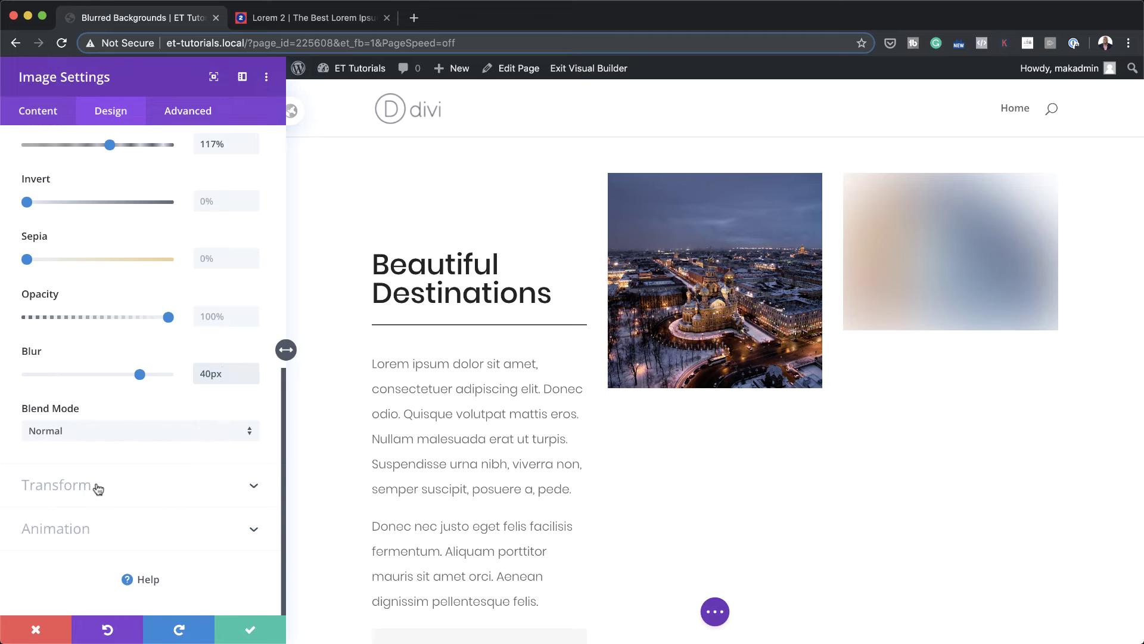
left_click(98, 486)
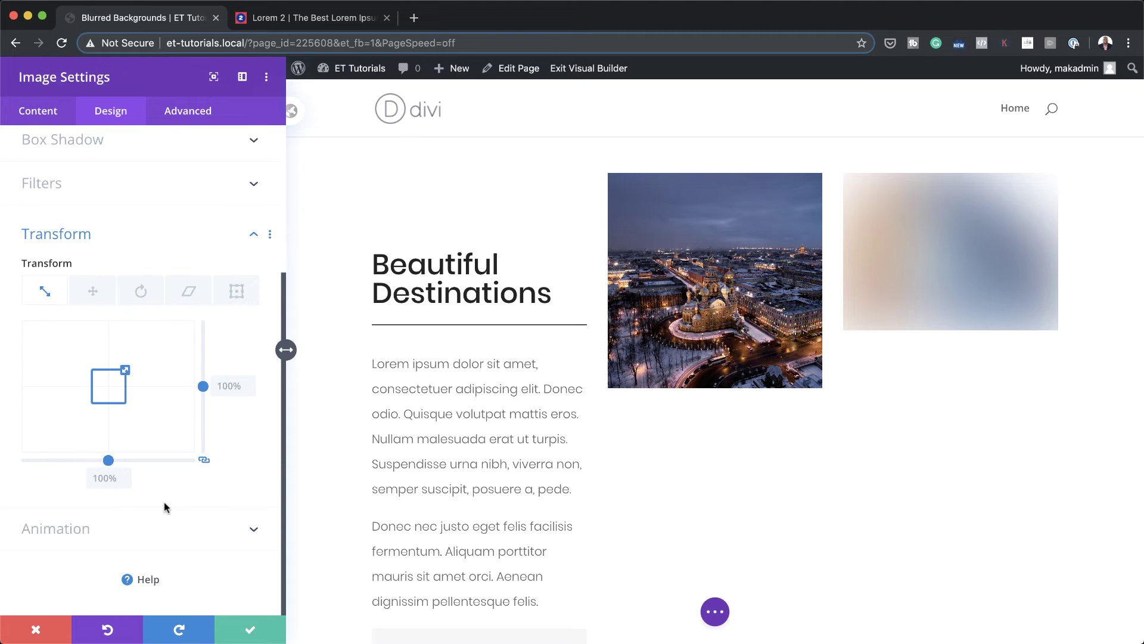
left_click(219, 386)
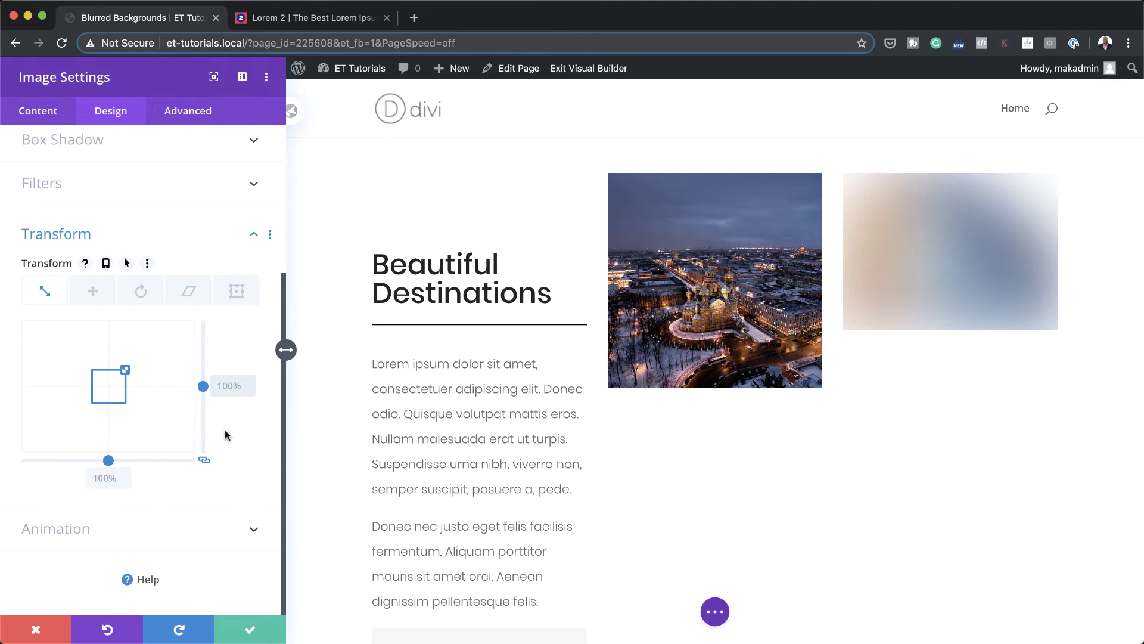
type("180")
left_click(251, 630)
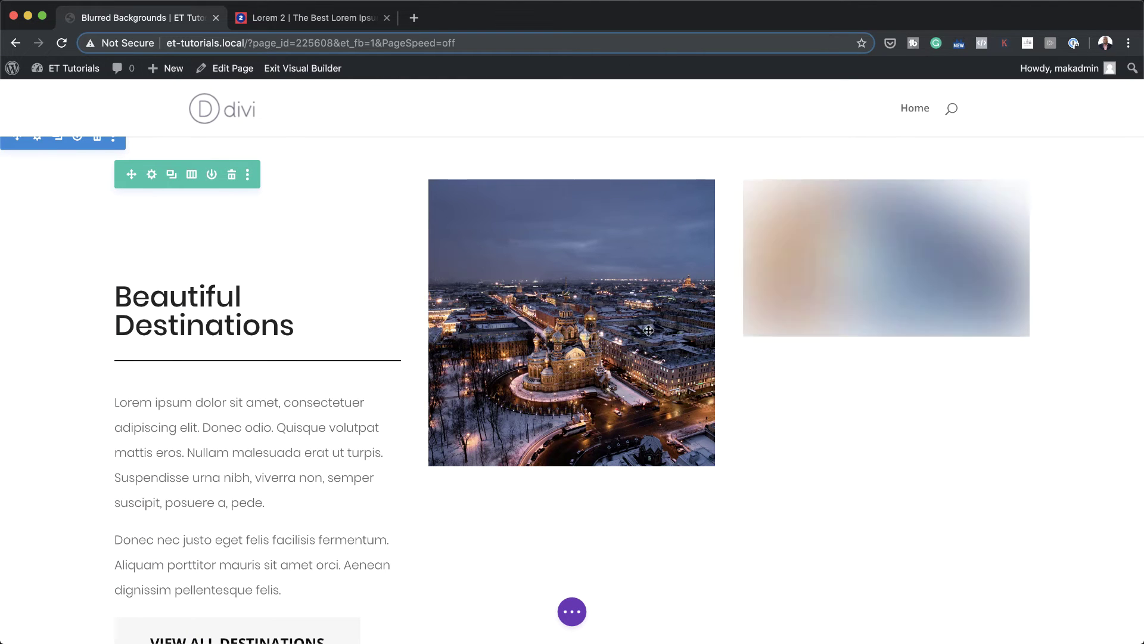
Step: Open the Insert Module dialog below the building image and focus its search field
scroll(789, 411, "down", 5)
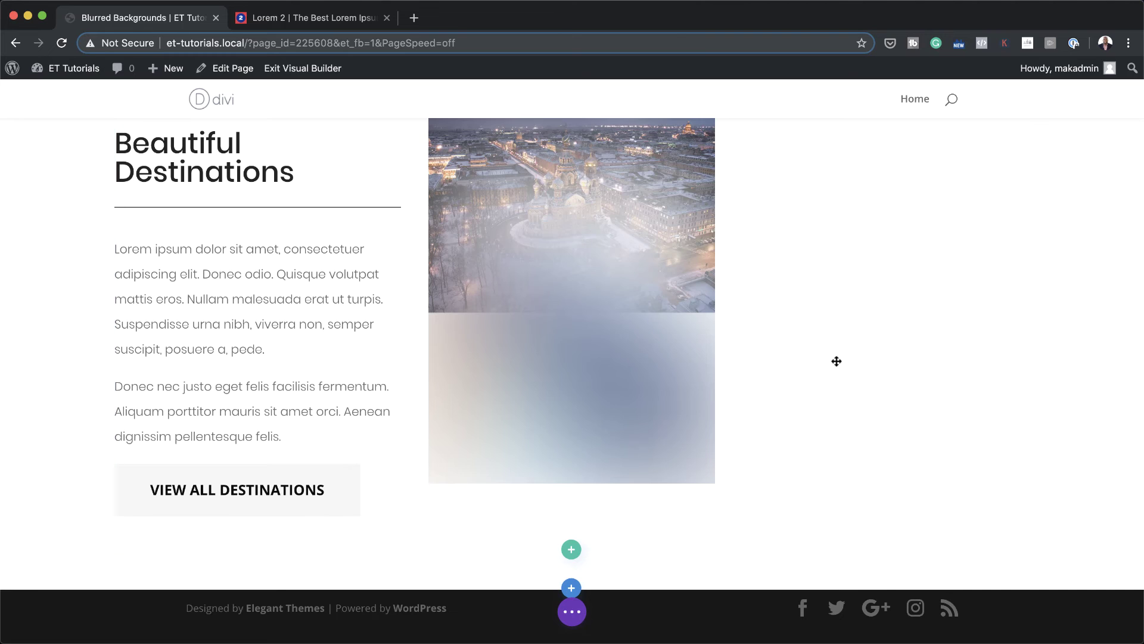
scroll(880, 406, "down", 1)
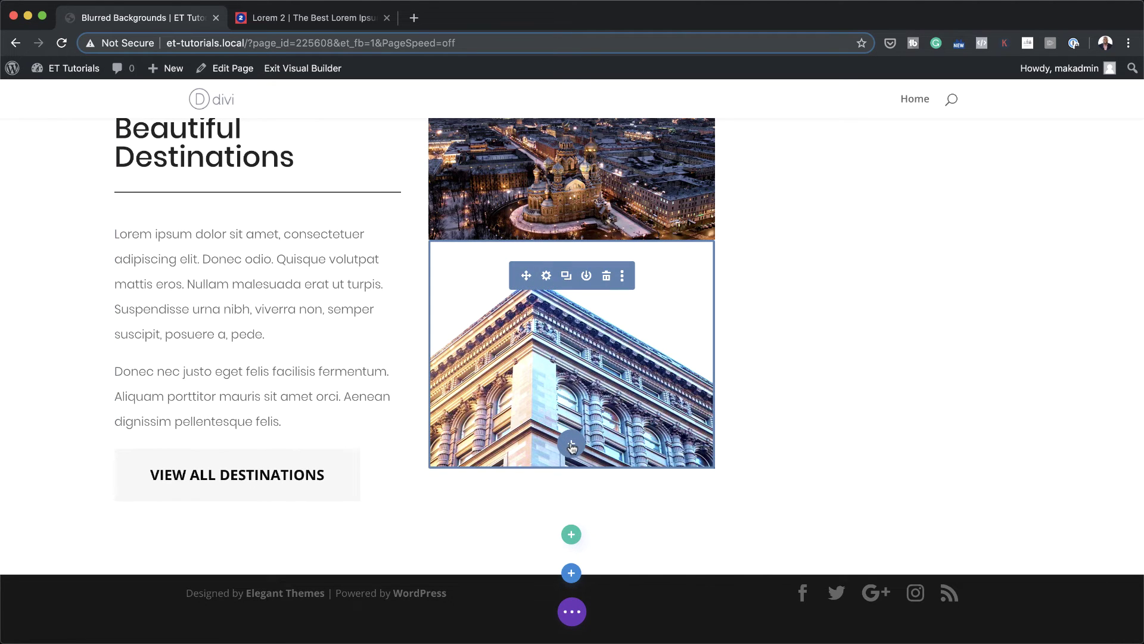
left_click(572, 456)
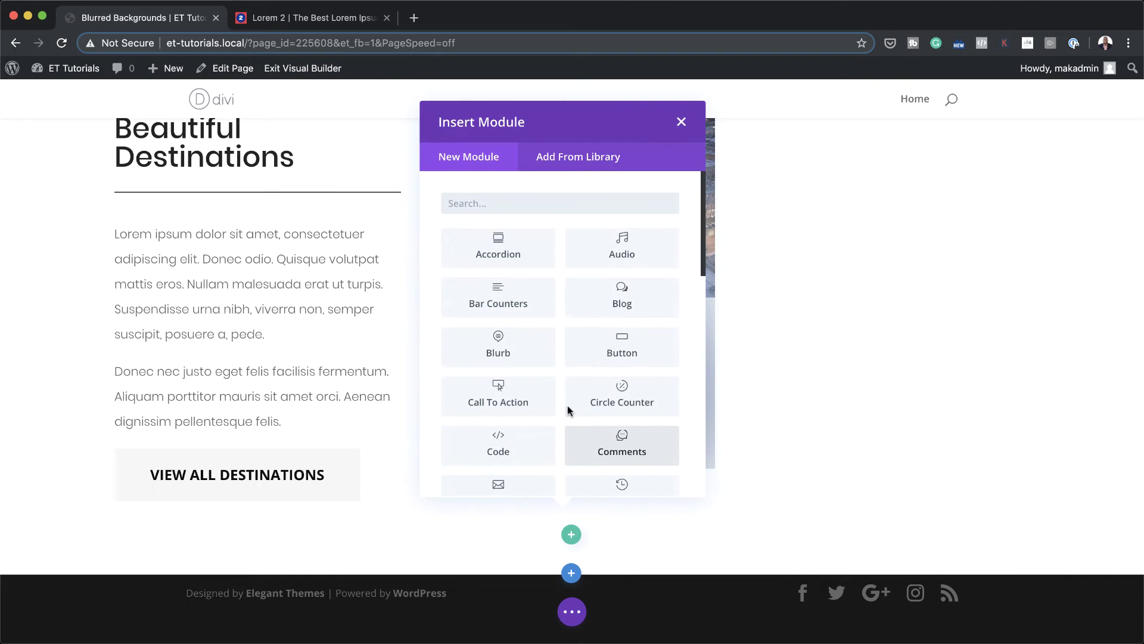
left_click(561, 202)
Step: Insert a Call To Action module and set its button link URL to #
type("call")
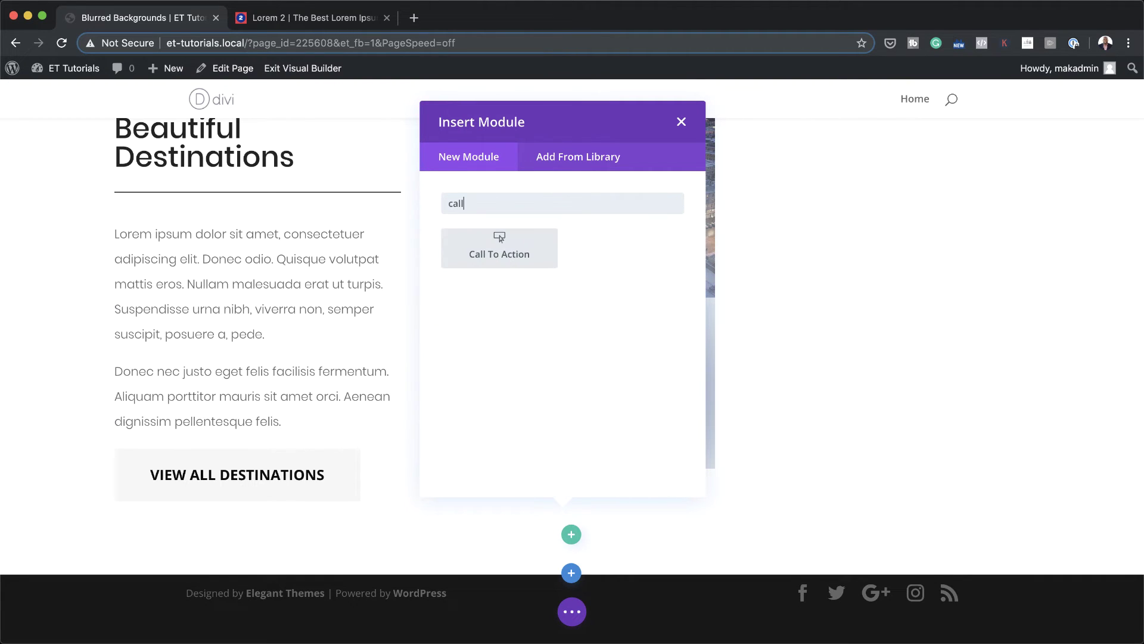
left_click(531, 231)
scroll(248, 427, "down", 3)
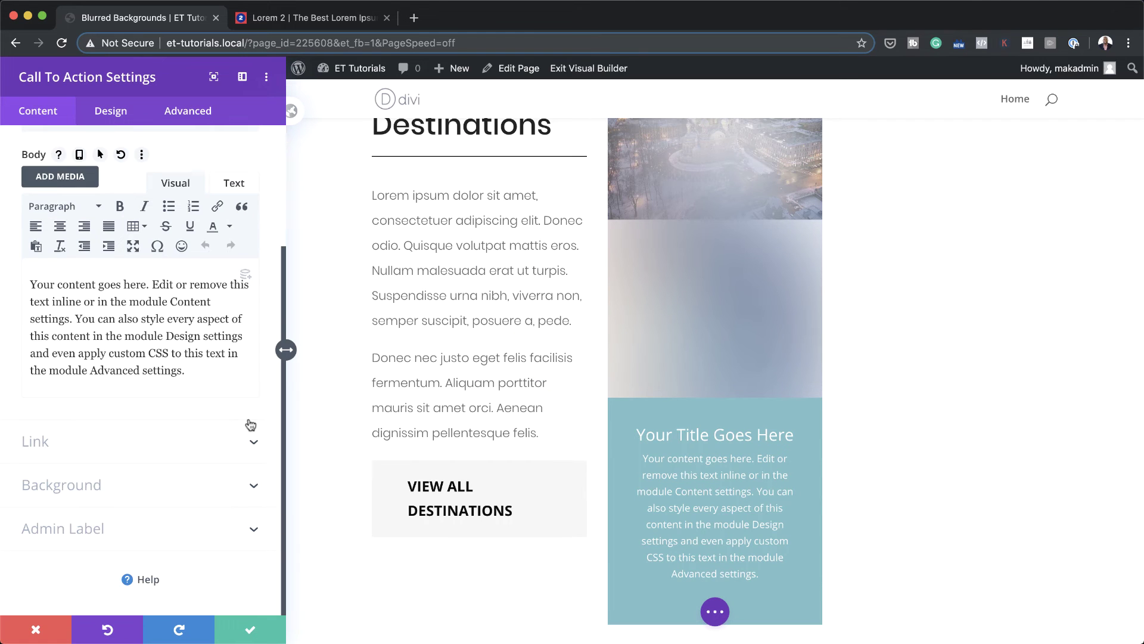
left_click(90, 451)
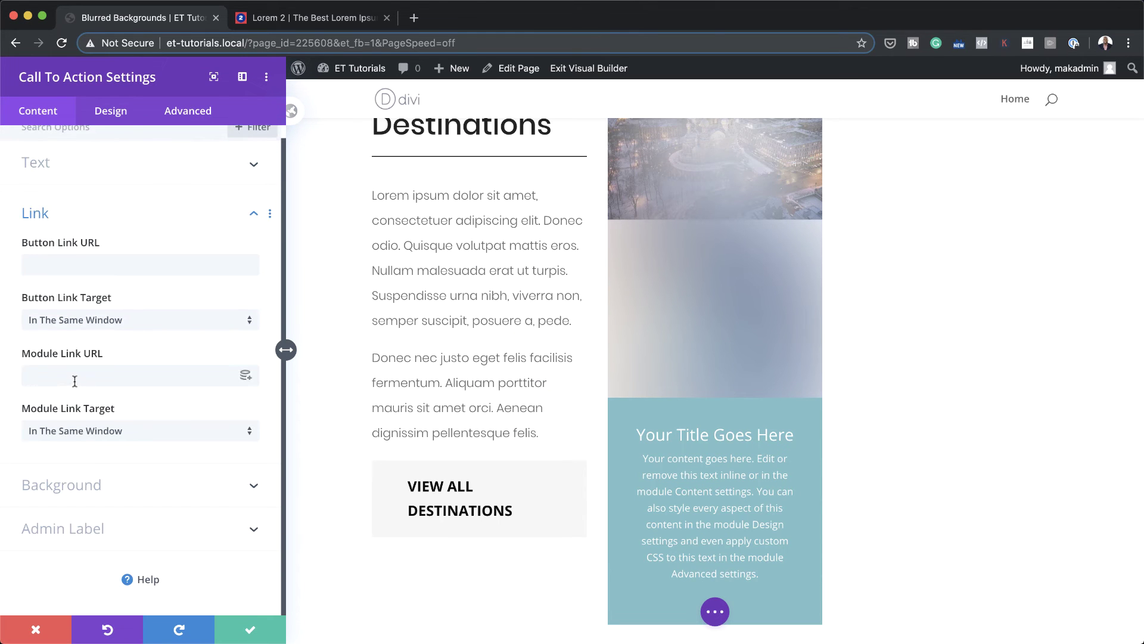
left_click(58, 264)
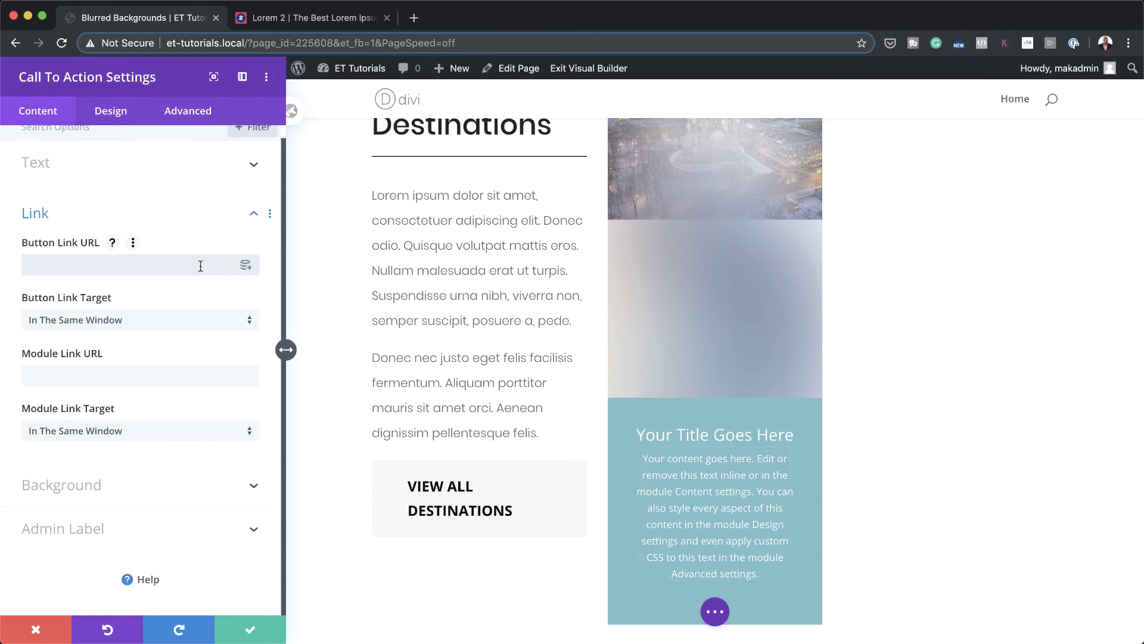
type("#")
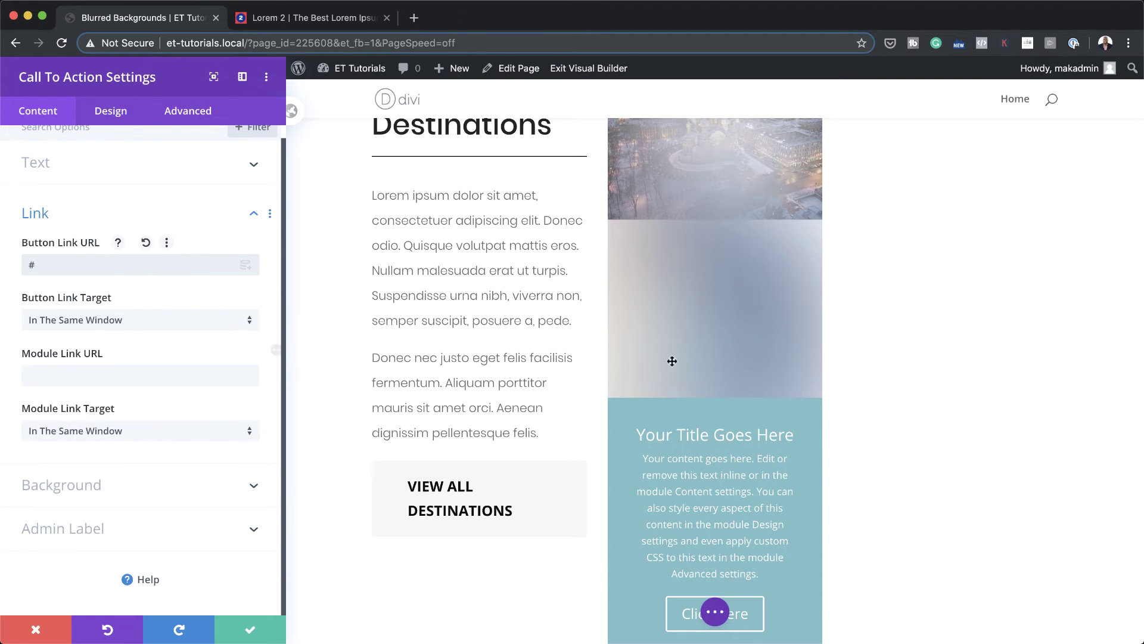
Step: Change the button label from Click Here to Learn More
scroll(672, 360, "down", 3)
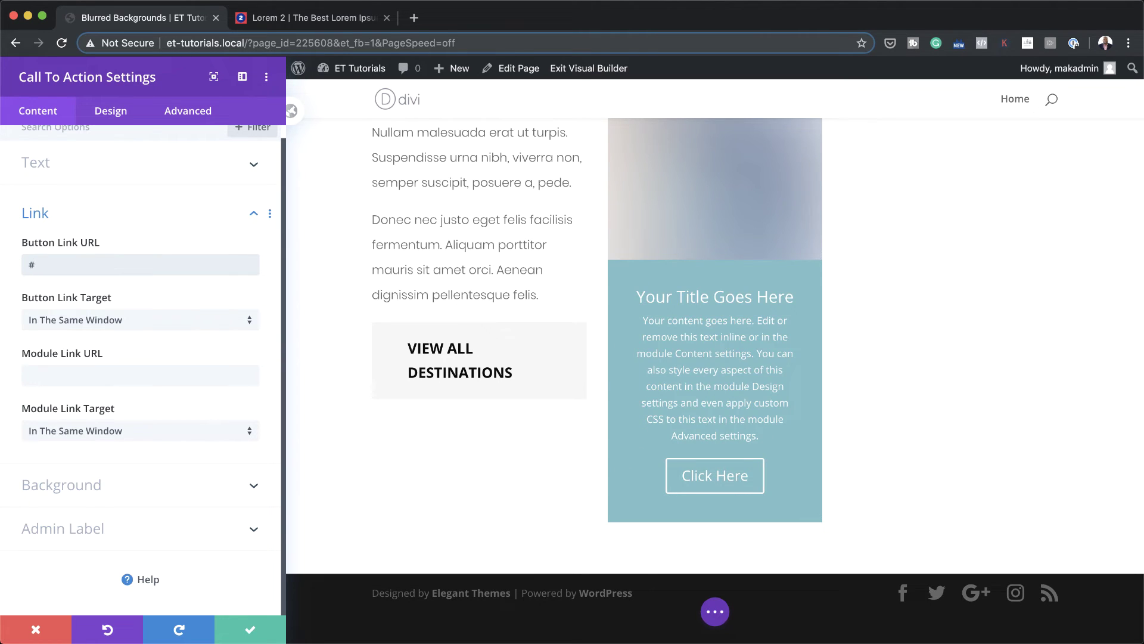
scroll(200, 348, "up", 1)
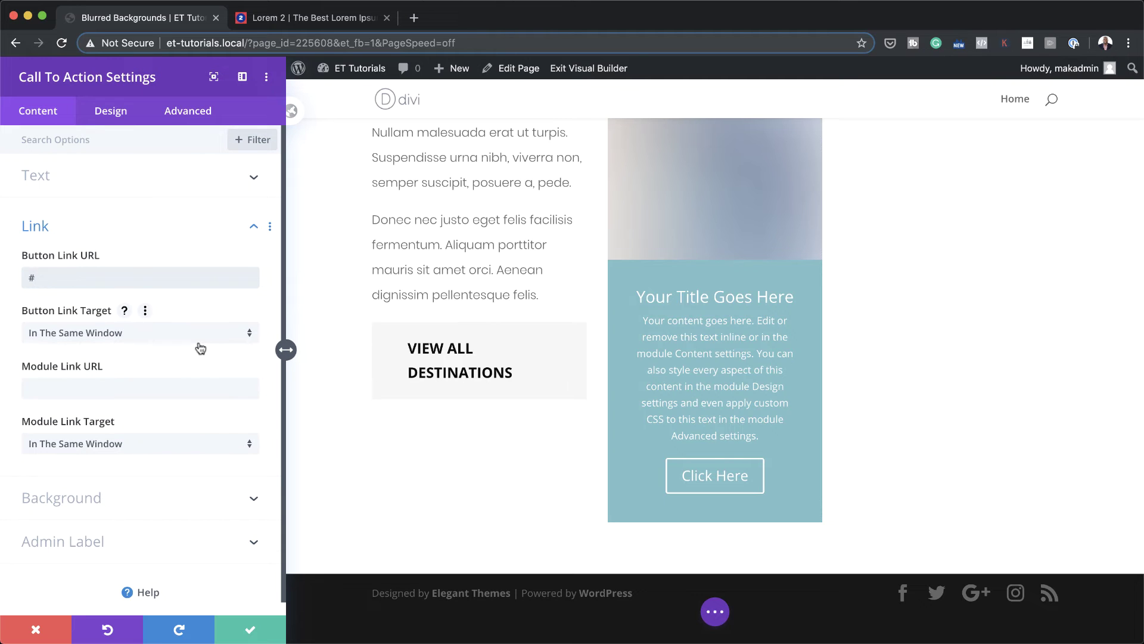
left_click(105, 179)
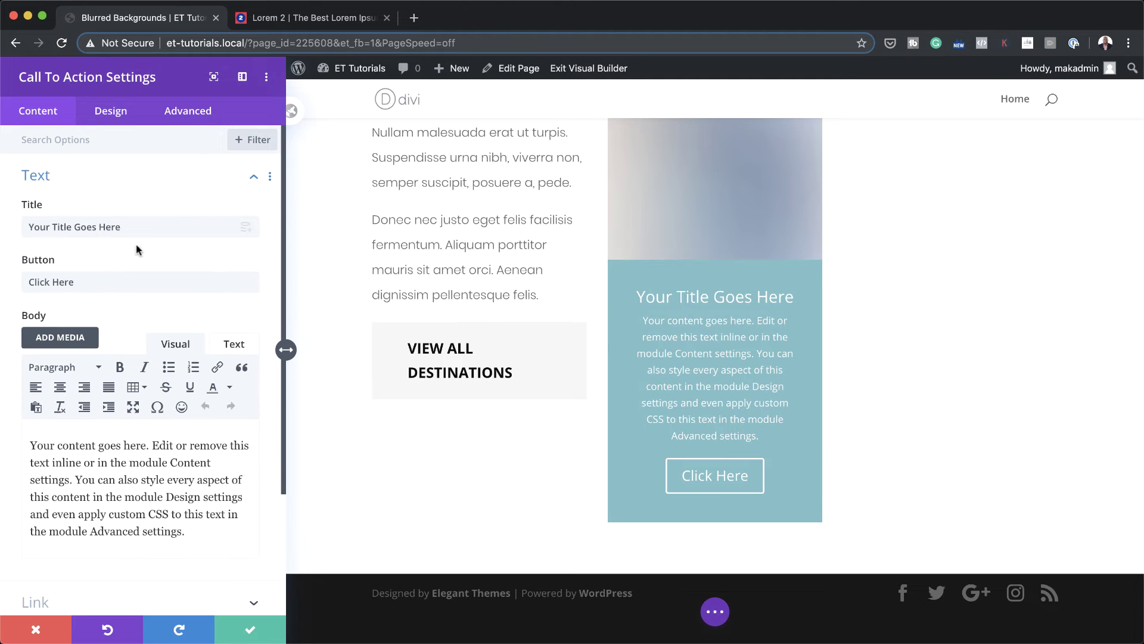
triple_click(94, 282)
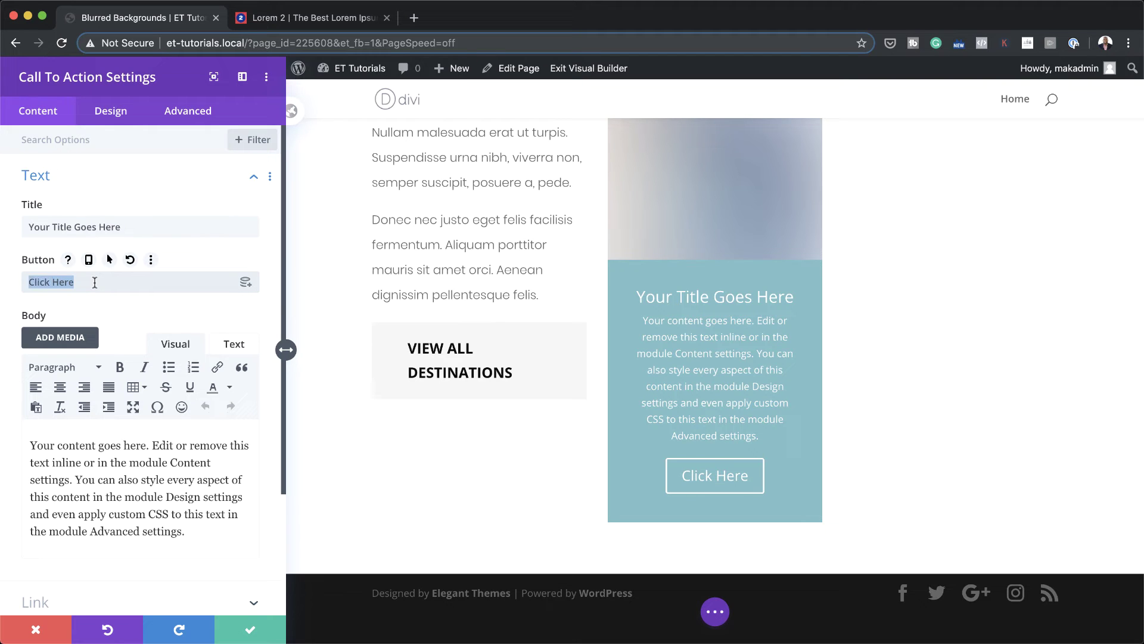
type("Learn More")
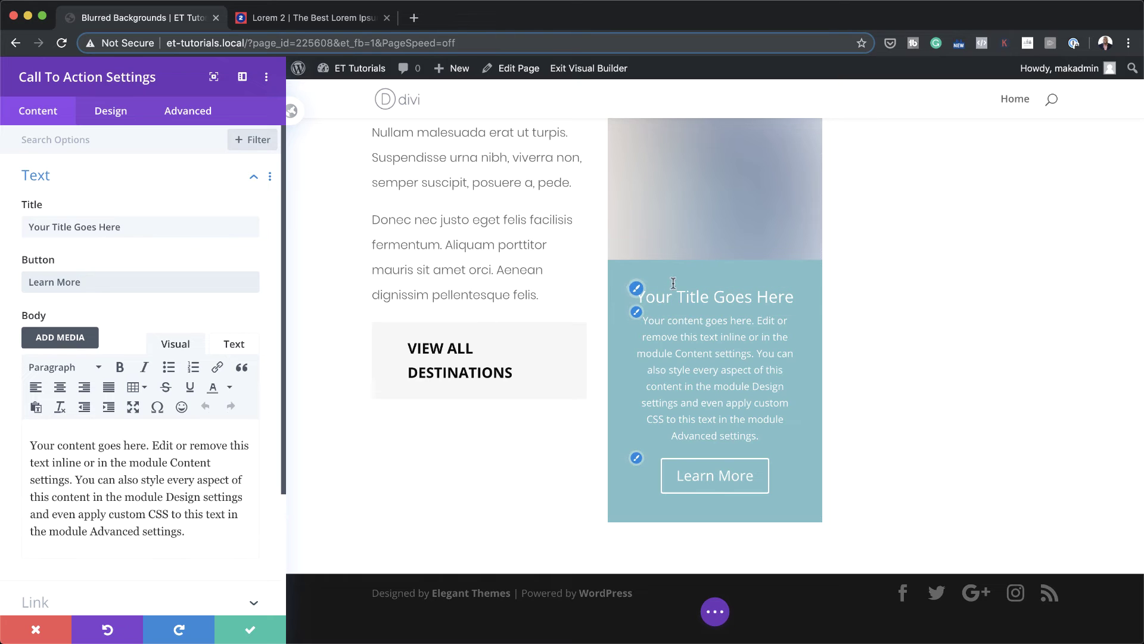
Step: Make the Call To Action background transparent and switch Use Background Color off
scroll(140, 471, "down", 3)
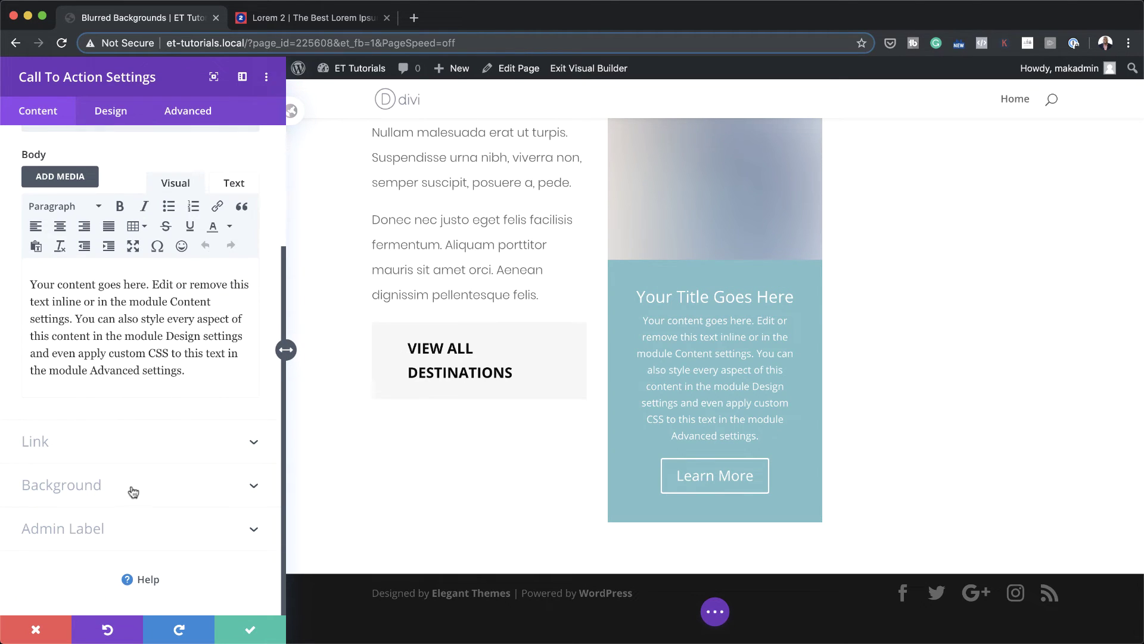
left_click(132, 489)
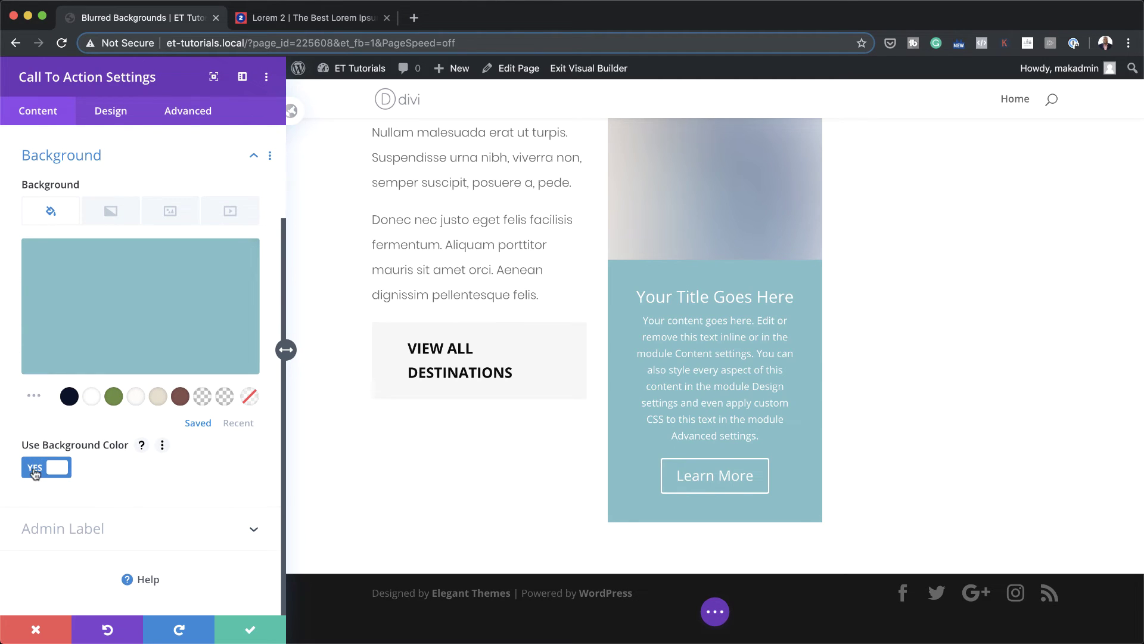
left_click(228, 400)
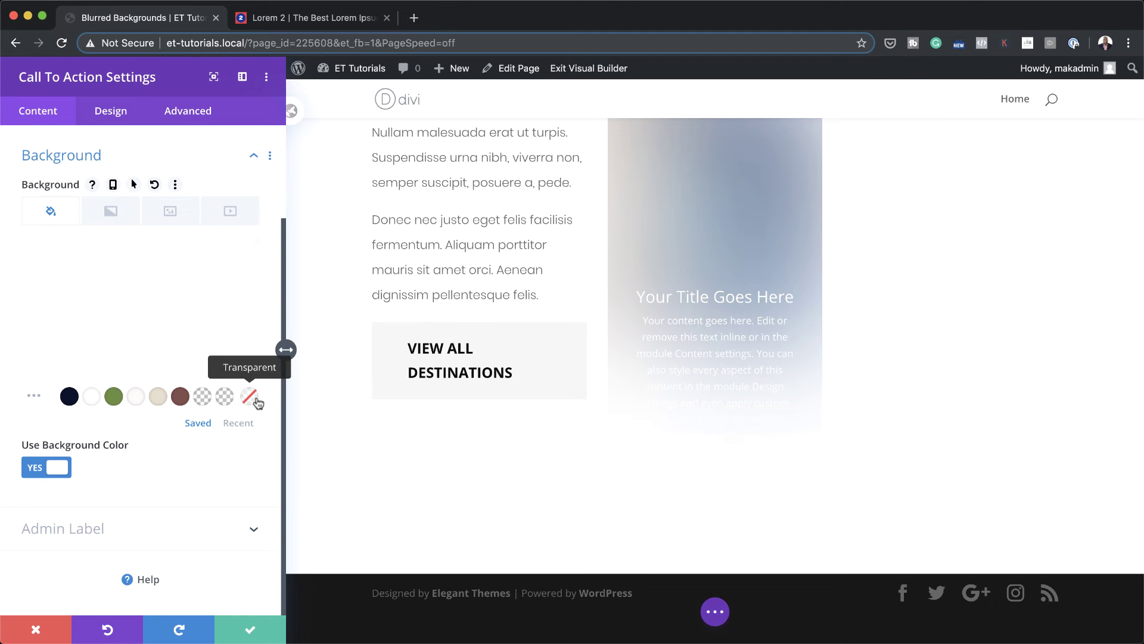
left_click(42, 467)
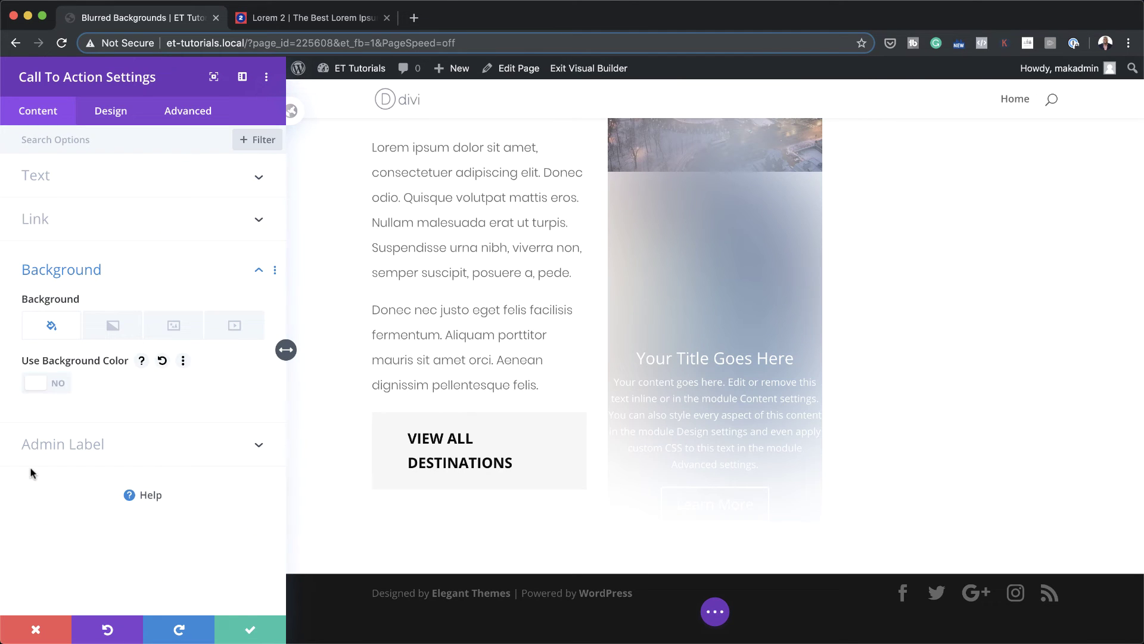
left_click(128, 117)
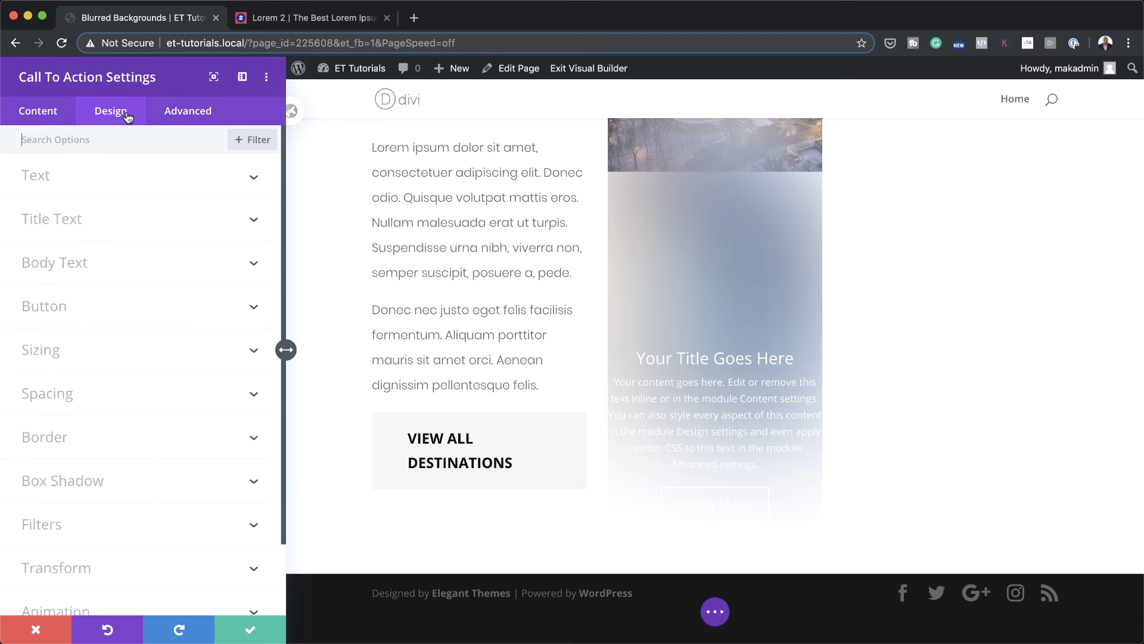
Step: Style the card title in Poppins at 40px with -1px letter spacing
left_click(612, 351)
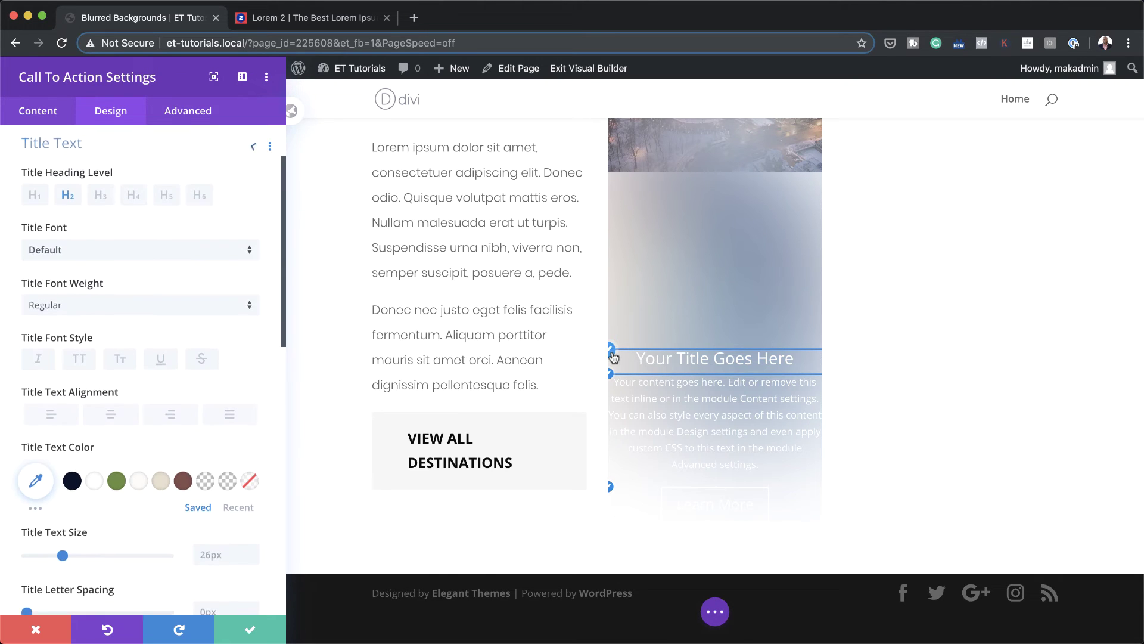
left_click(99, 258)
left_click(97, 215)
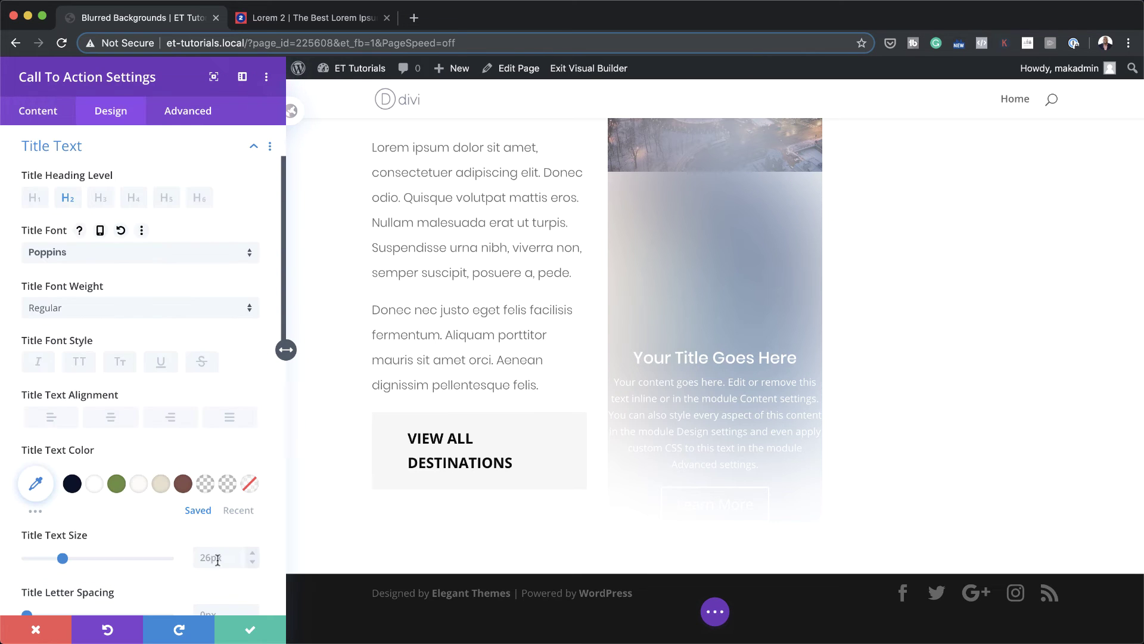
left_click(213, 558)
type("40")
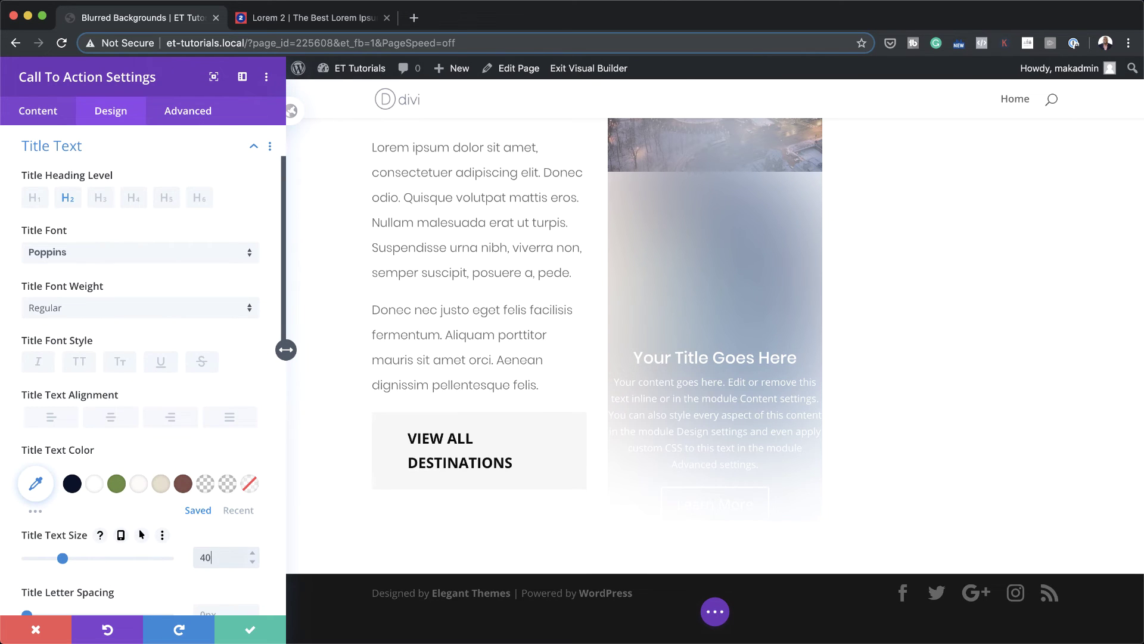
type("px")
scroll(213, 494, "down", 3)
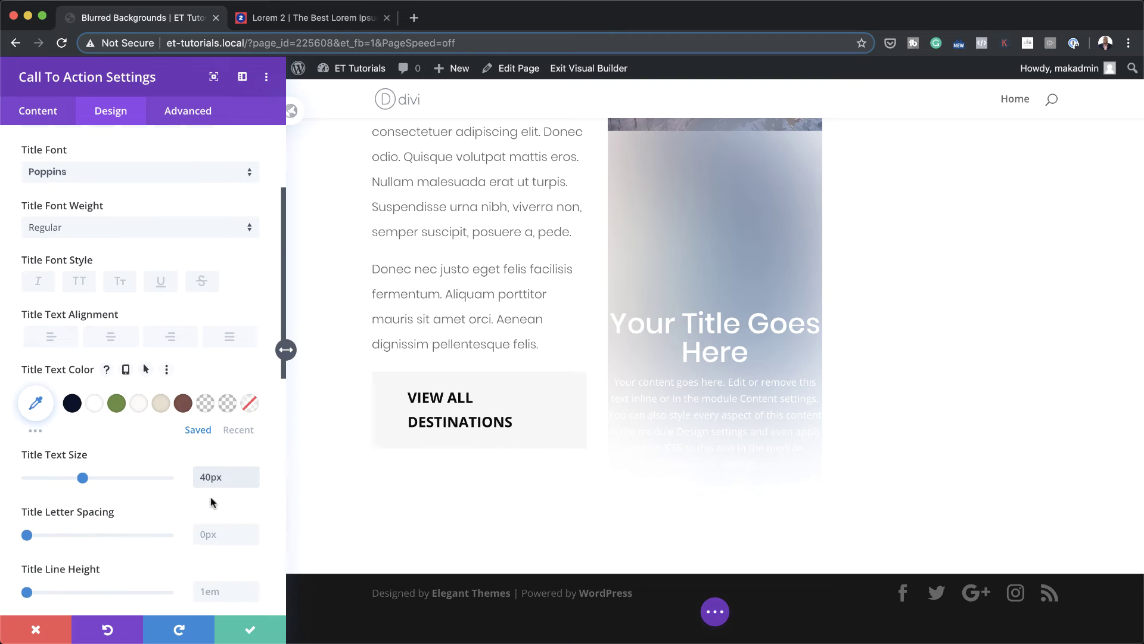
left_click(228, 538)
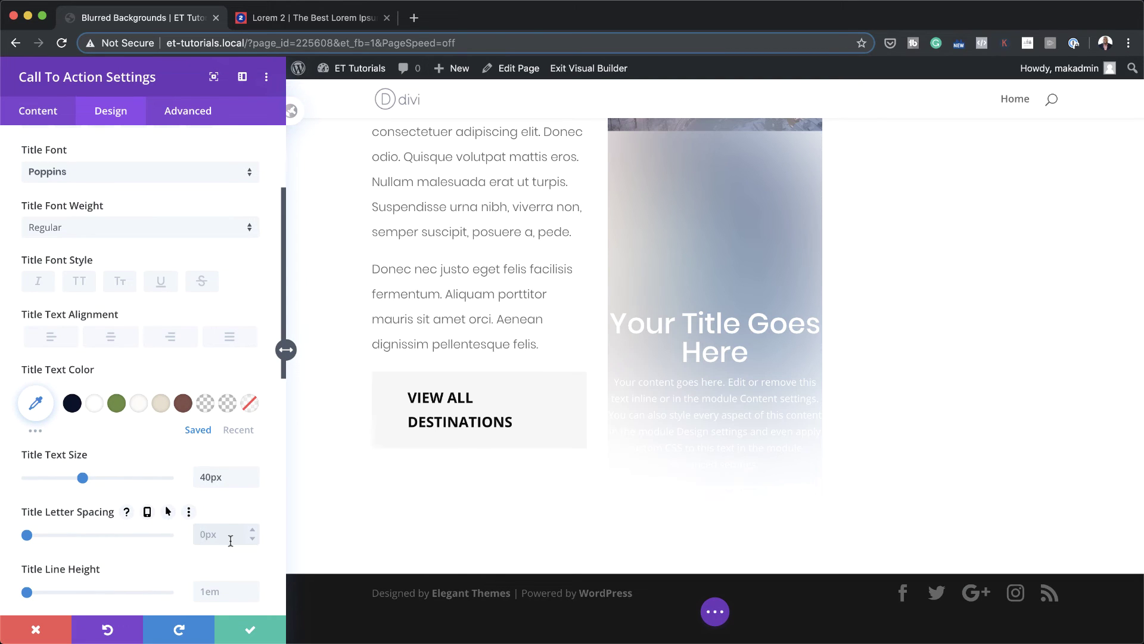
type("-1px")
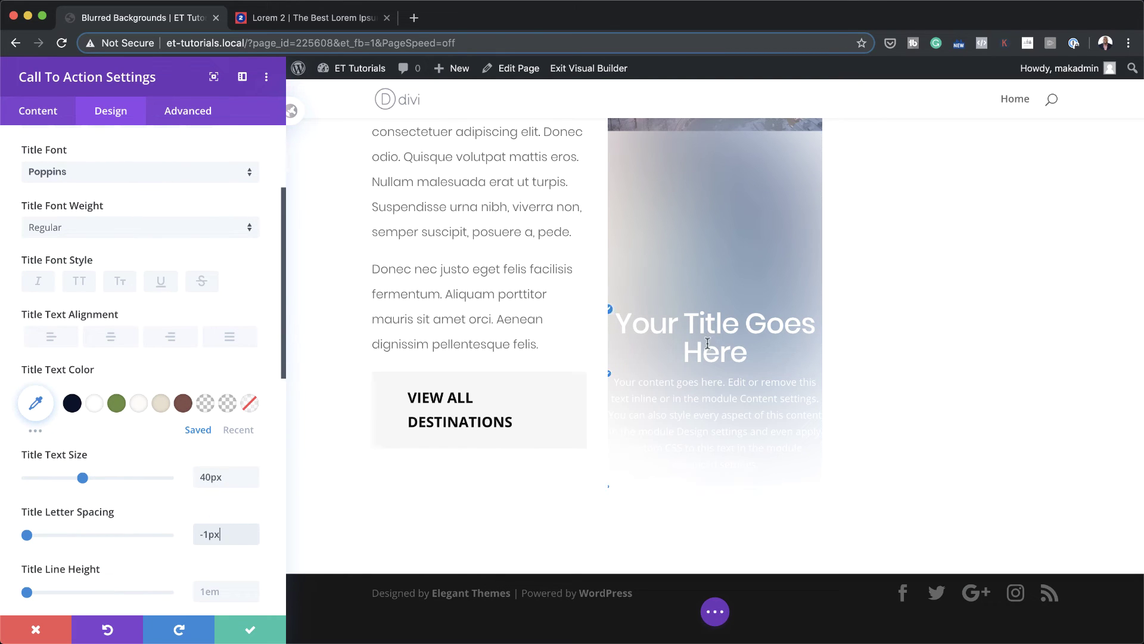
Step: Replace the placeholder title with 'Architecture'
left_click(37, 114)
scroll(574, 408, "up", 5)
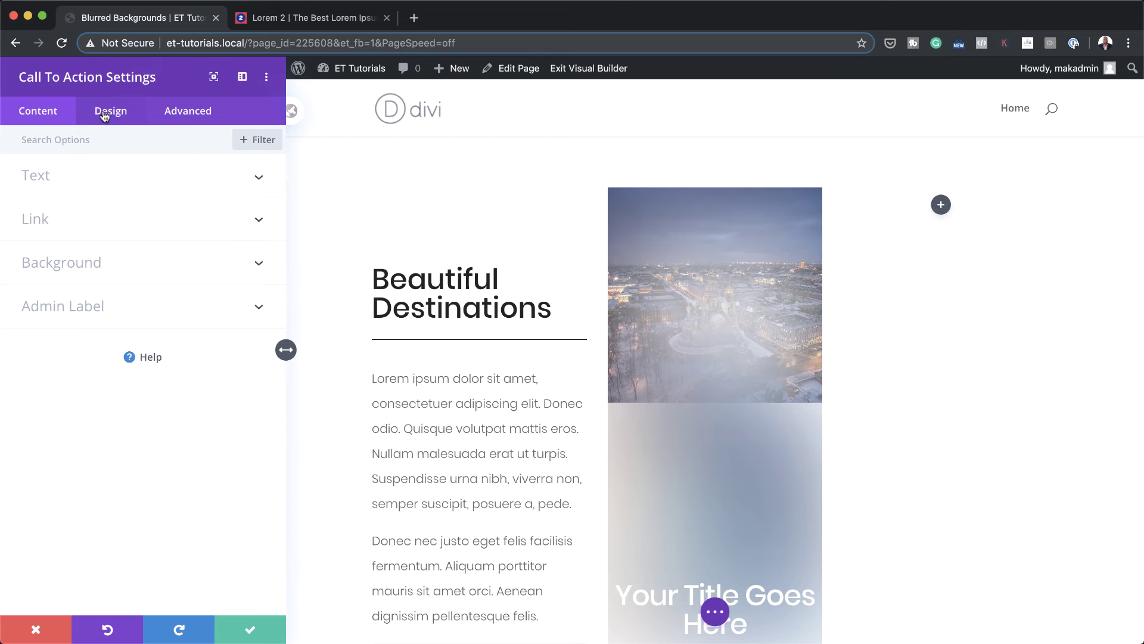
left_click(42, 178)
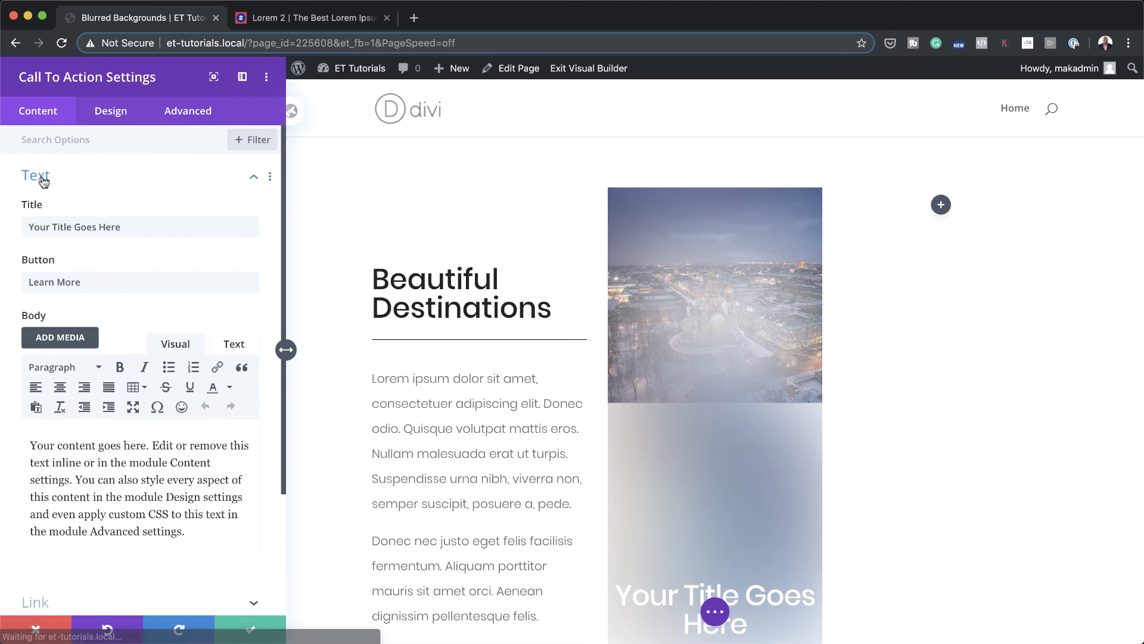
triple_click(132, 225)
type("A")
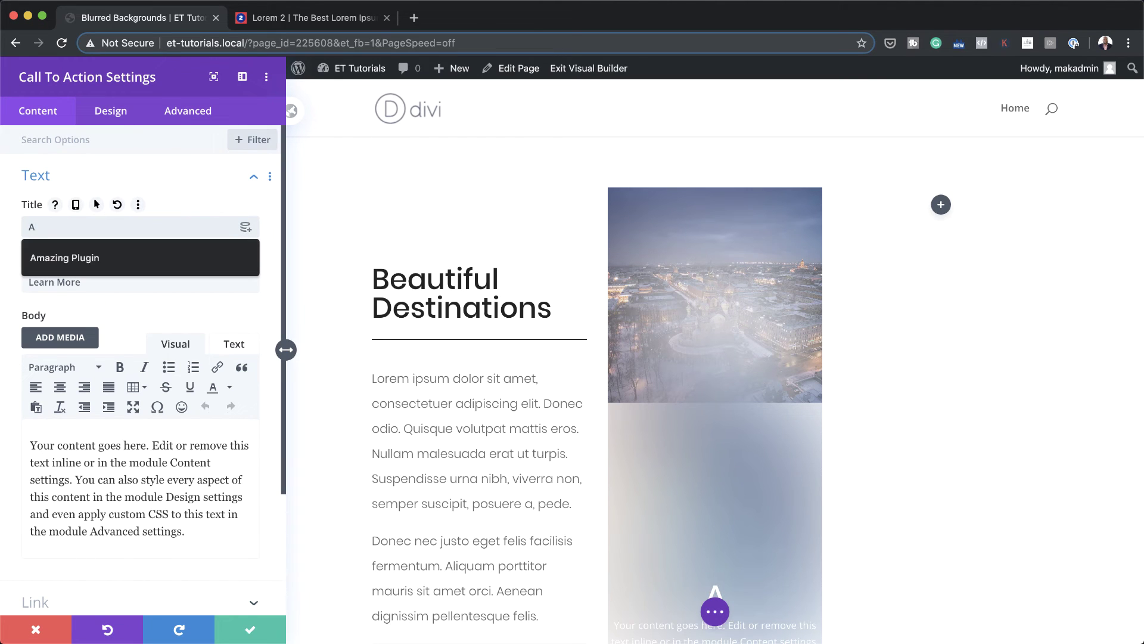
type("rchitecture")
Step: Set the card body font to Poppins, weight Light, with line height 2.2em
left_click(119, 121)
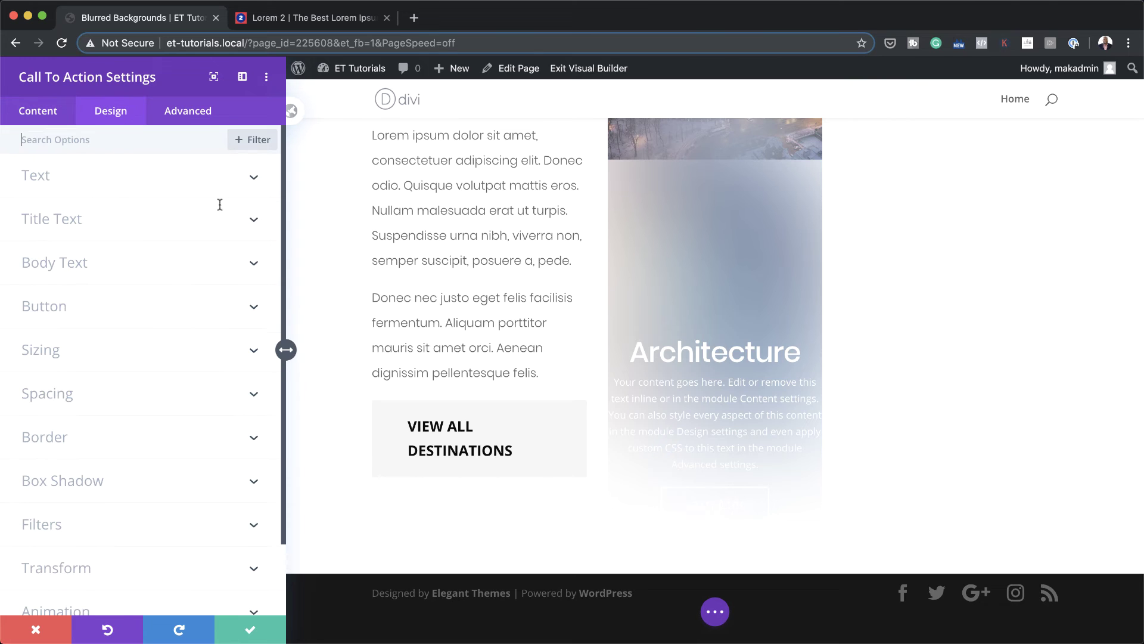
left_click(150, 269)
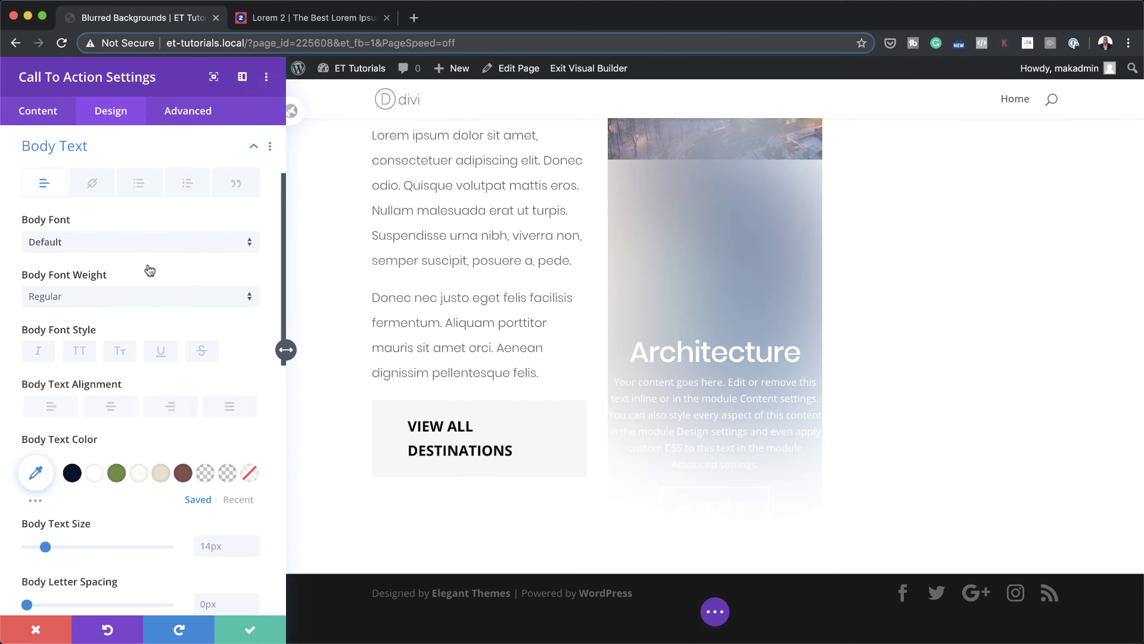
left_click(148, 243)
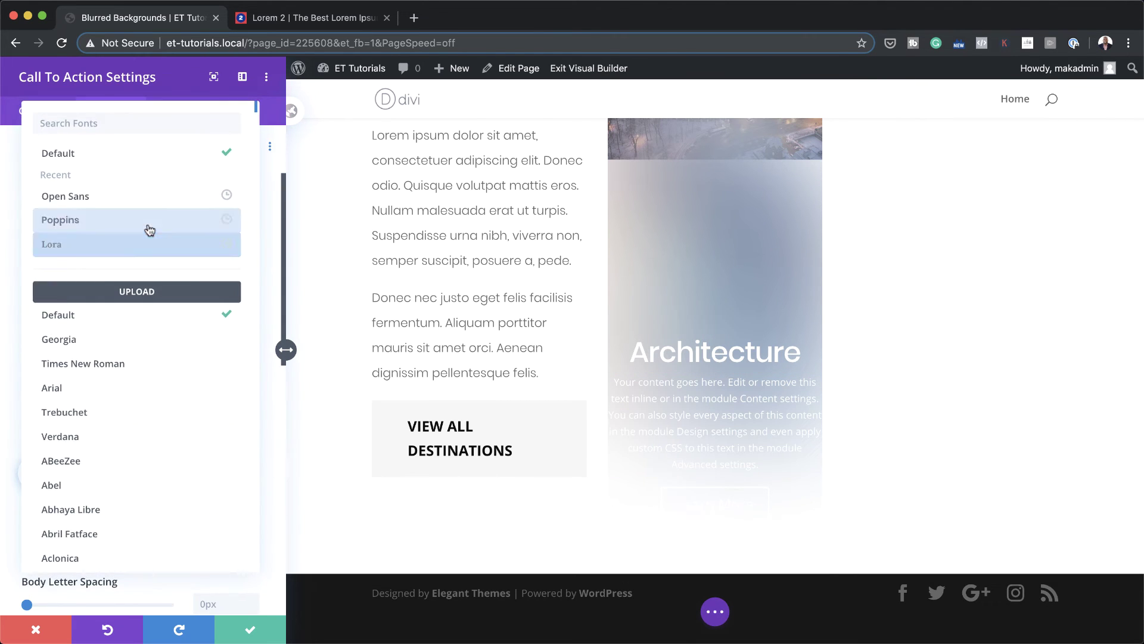
left_click(149, 227)
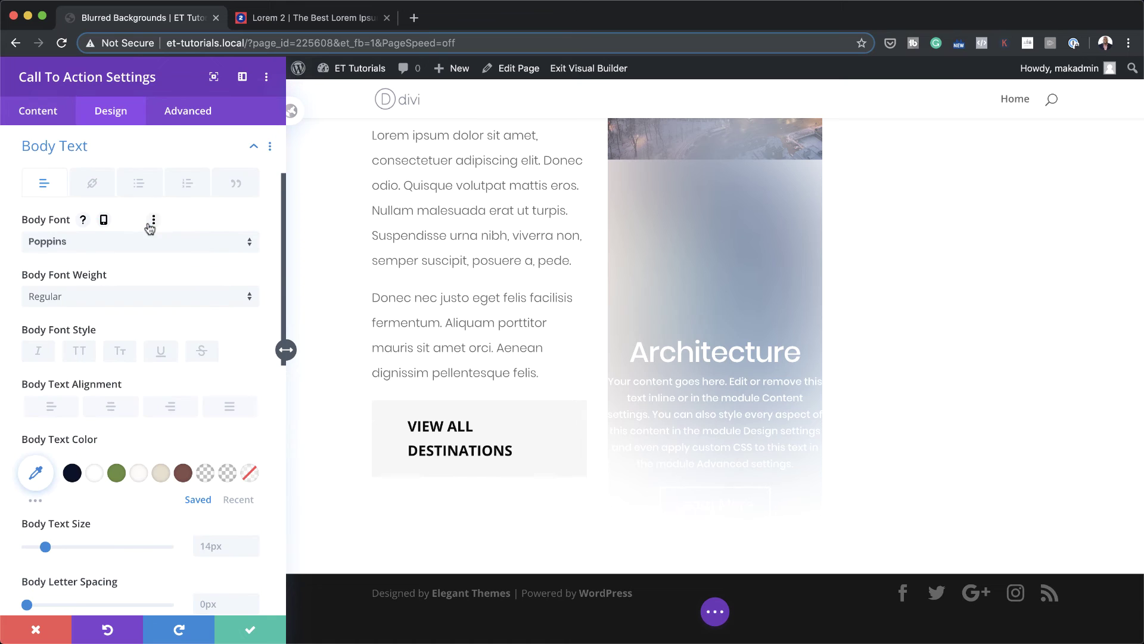
left_click(137, 298)
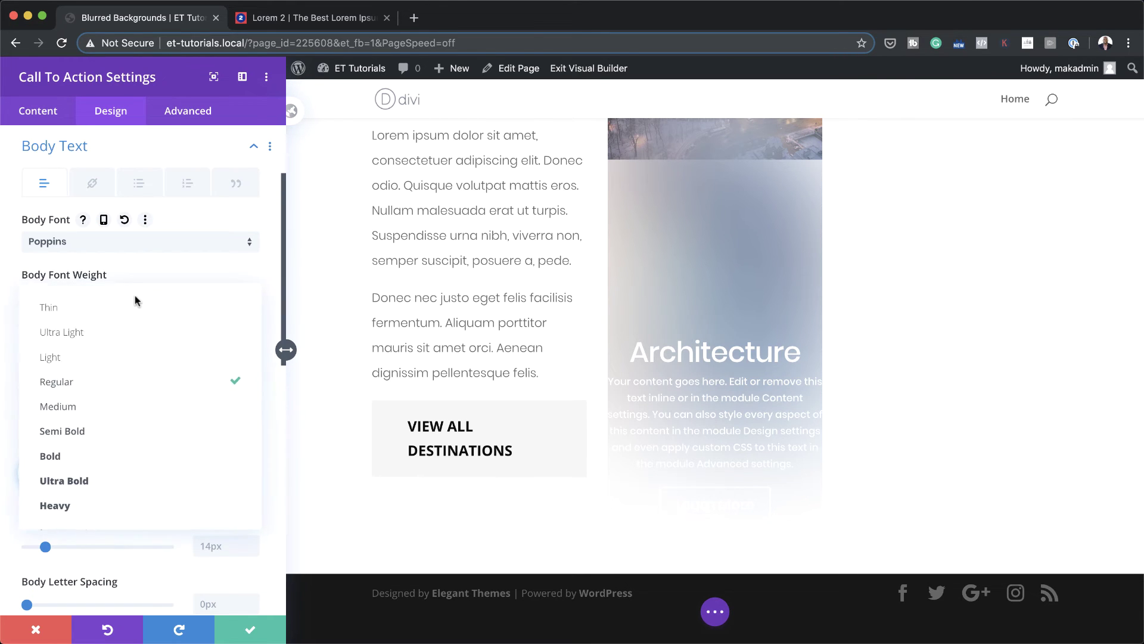
left_click(127, 357)
scroll(138, 372, "down", 5)
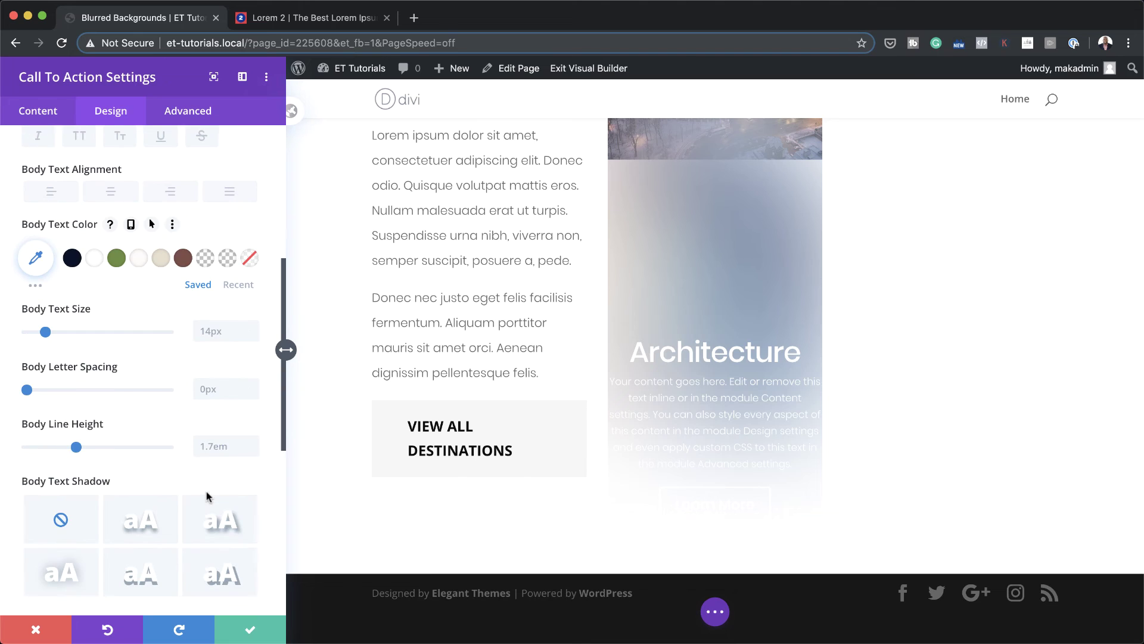
left_click(226, 446)
type("2.2em")
scroll(237, 437, "down", 7)
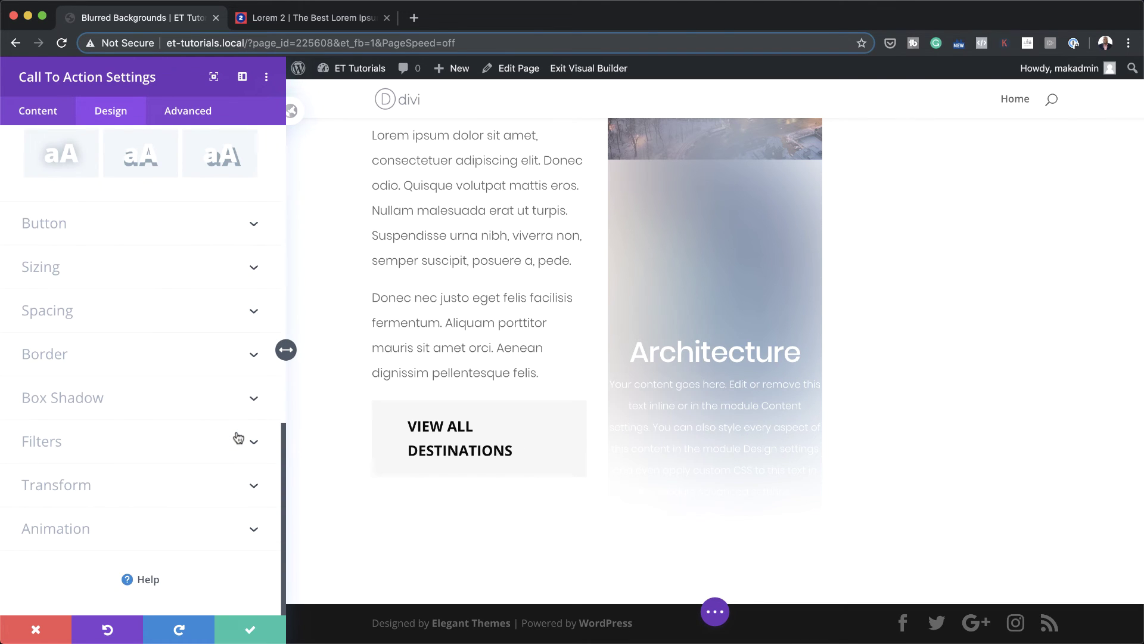
Step: Enable custom styles for the Learn More button and make its text white
left_click(70, 225)
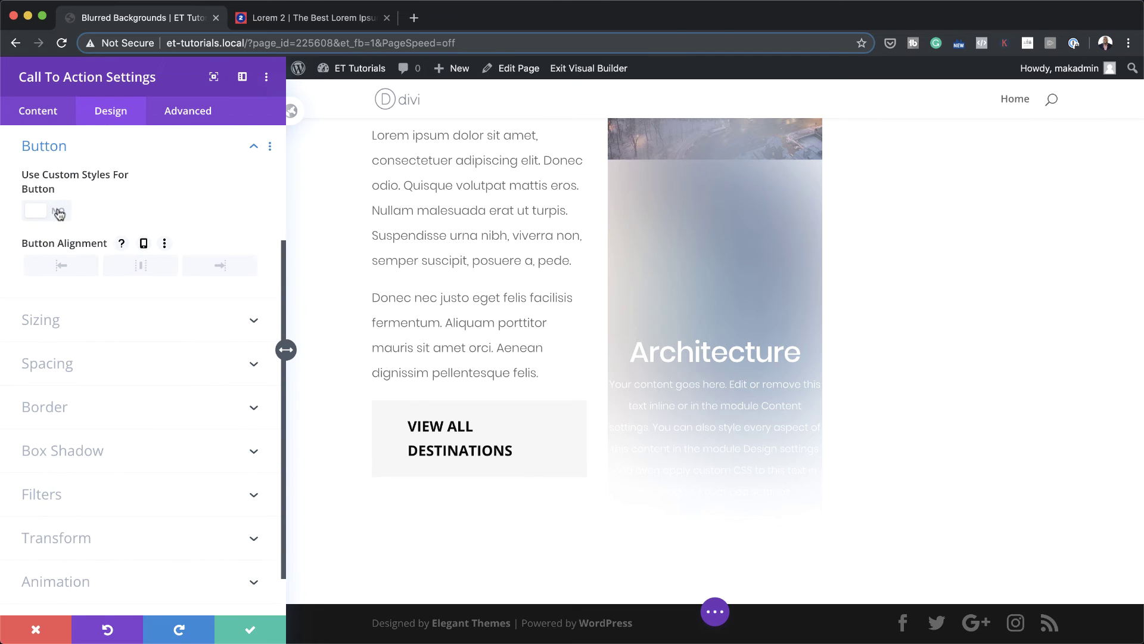
left_click(57, 211)
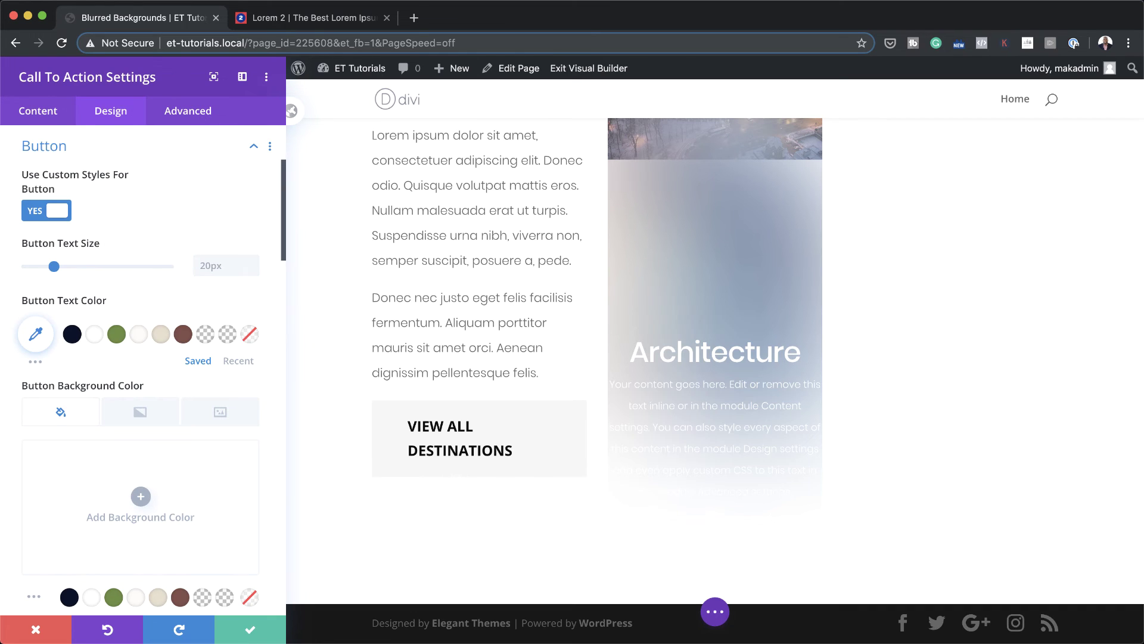
left_click(91, 336)
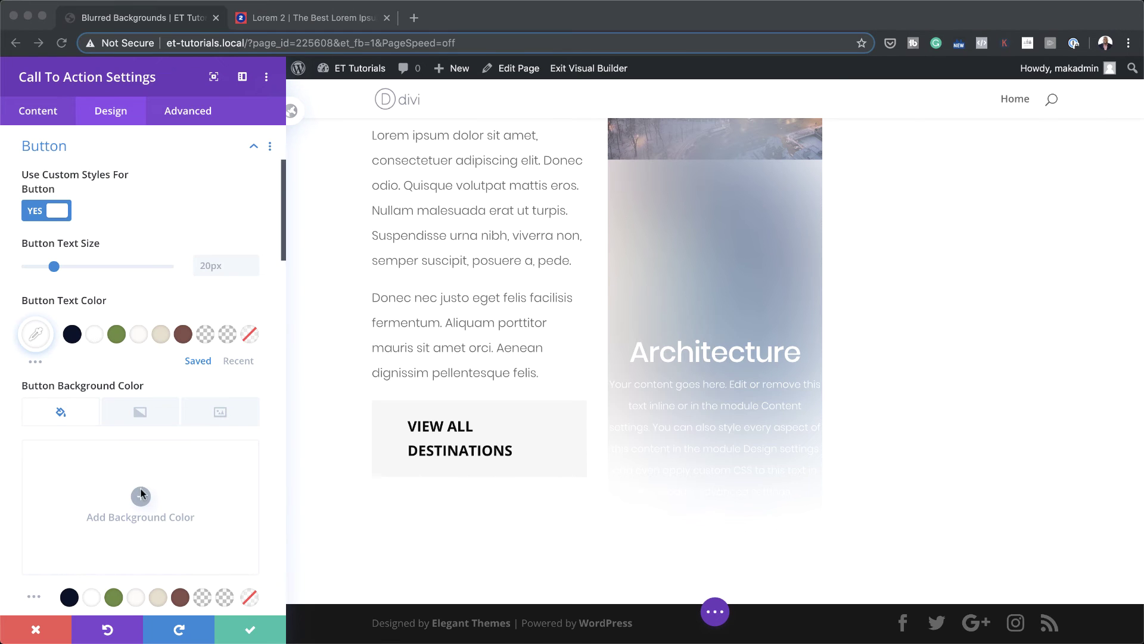
scroll(140, 493, "down", 4)
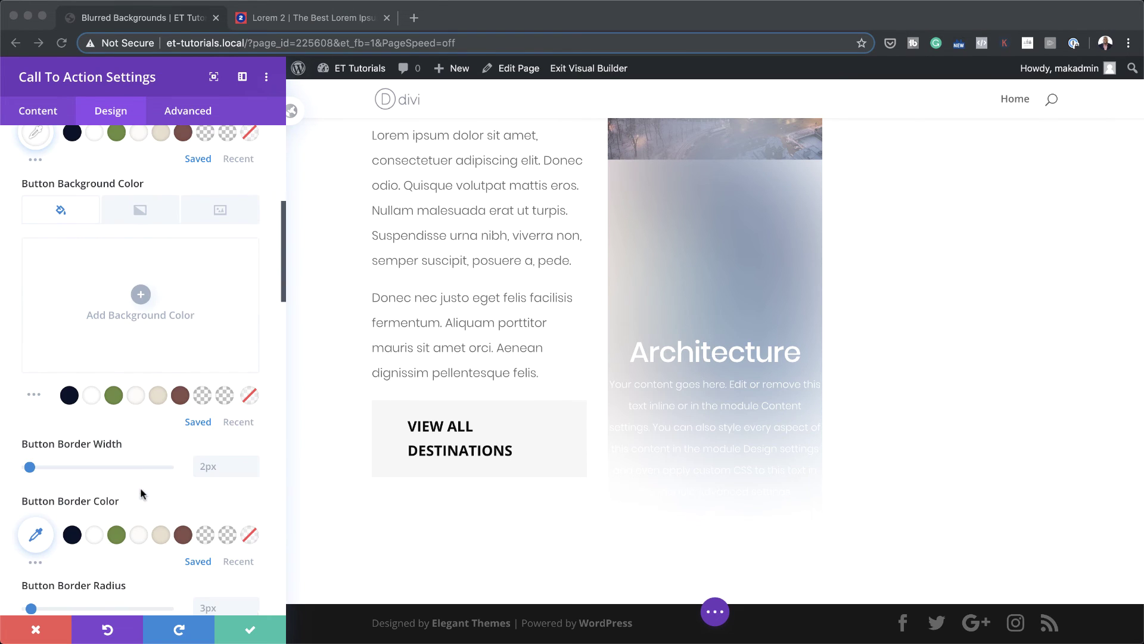
Step: Add a 180deg button background gradient running from transparent white to teal
left_click(140, 212)
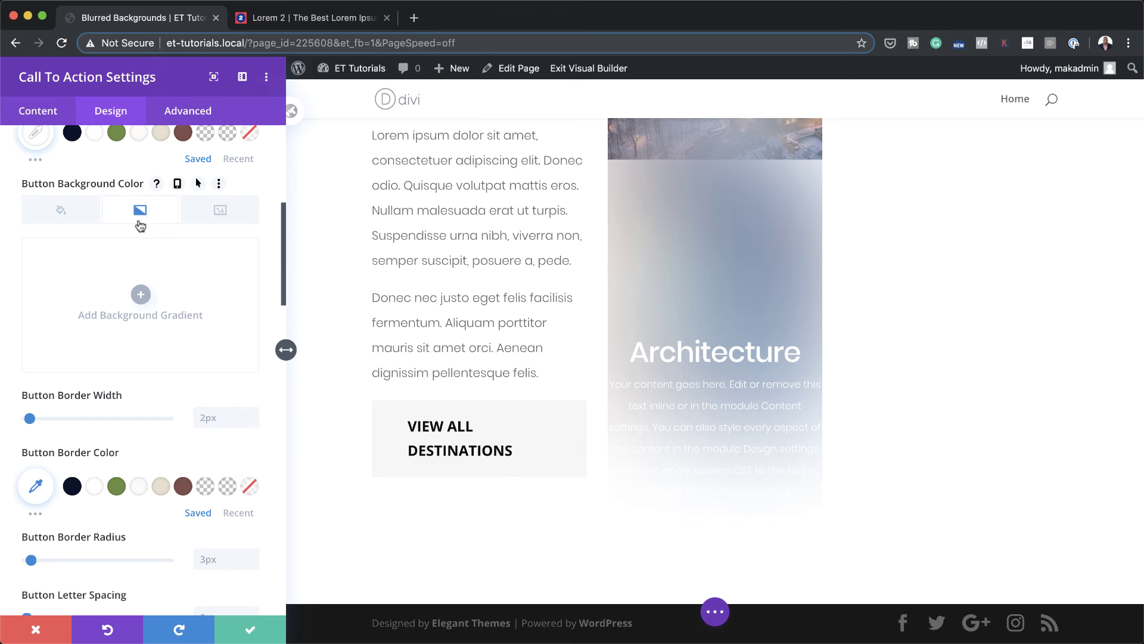
left_click(154, 303)
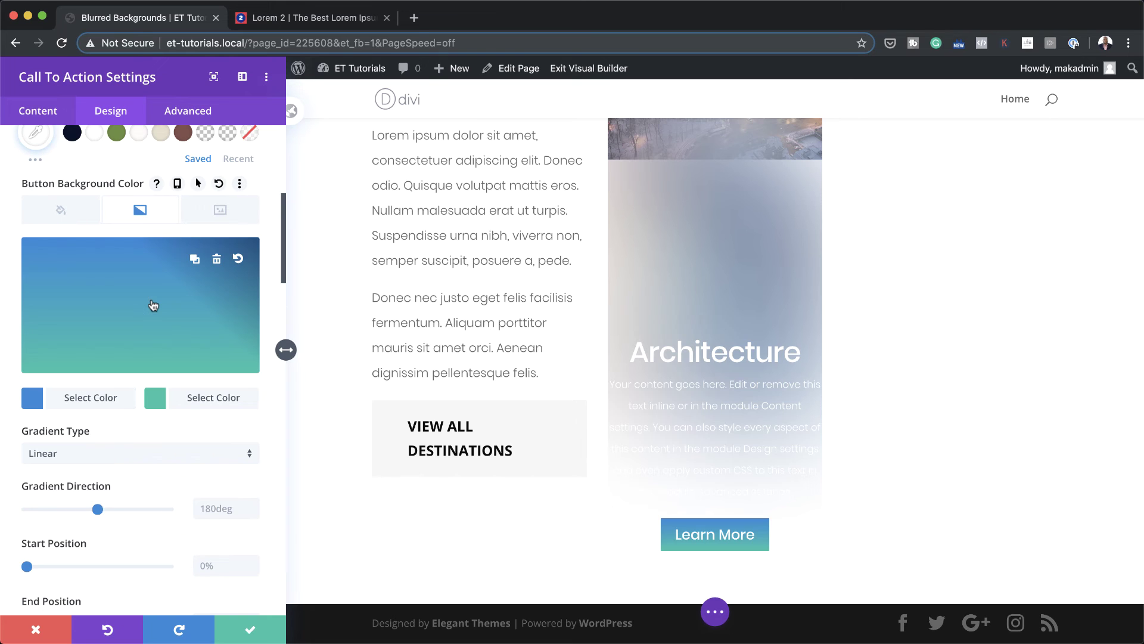
left_click(33, 397)
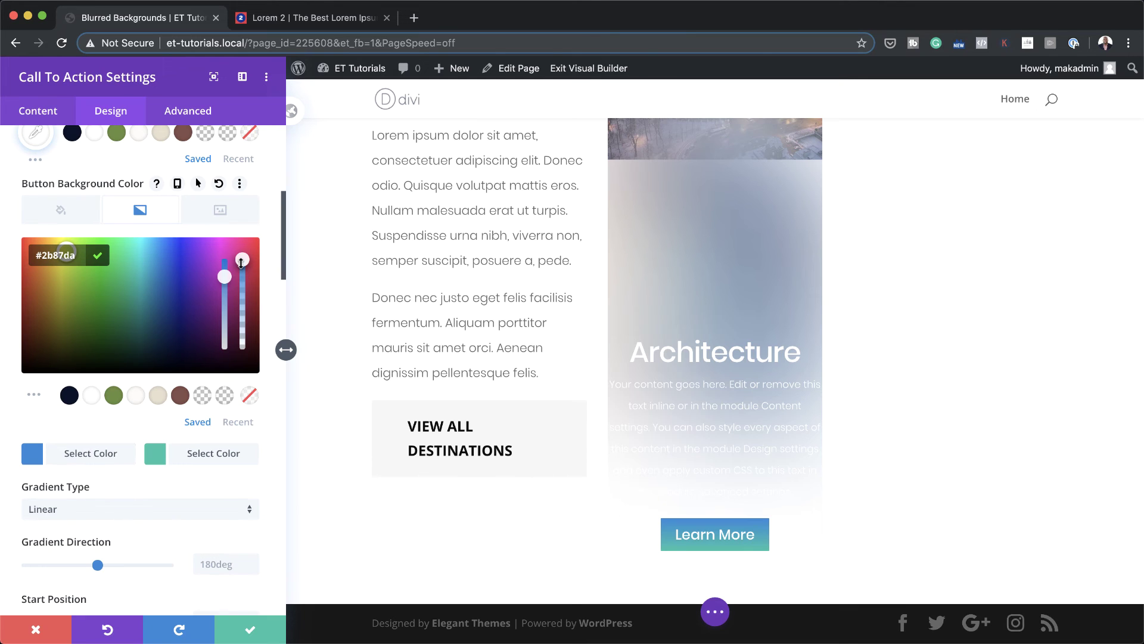
left_click_drag(243, 261, 245, 283)
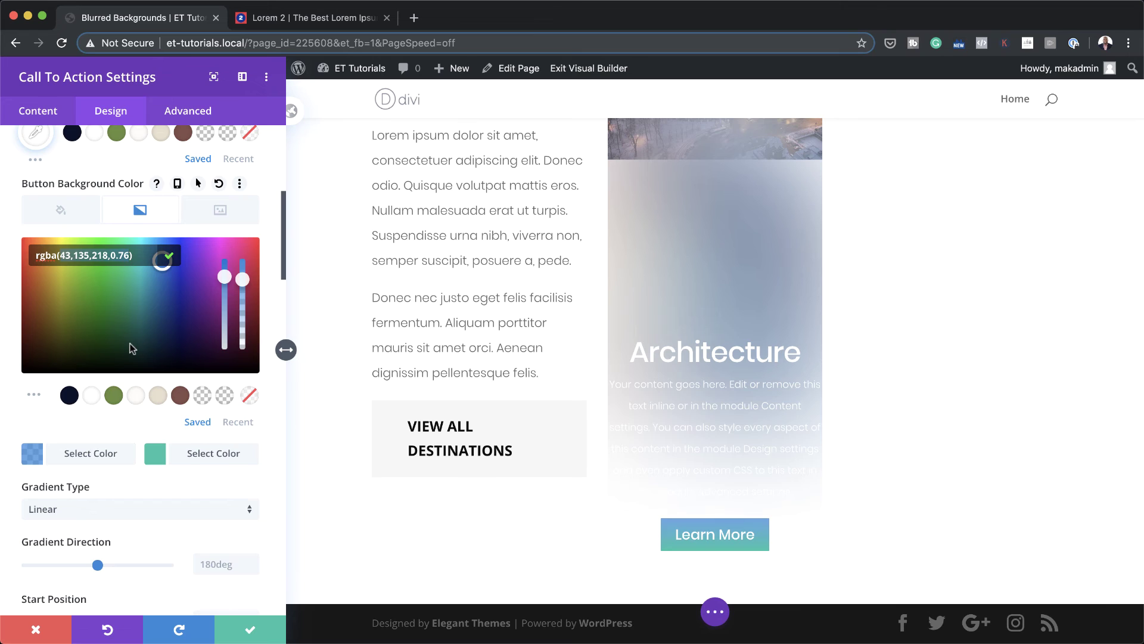
key("super+a")
type("rgba(244,244,244,0.4)")
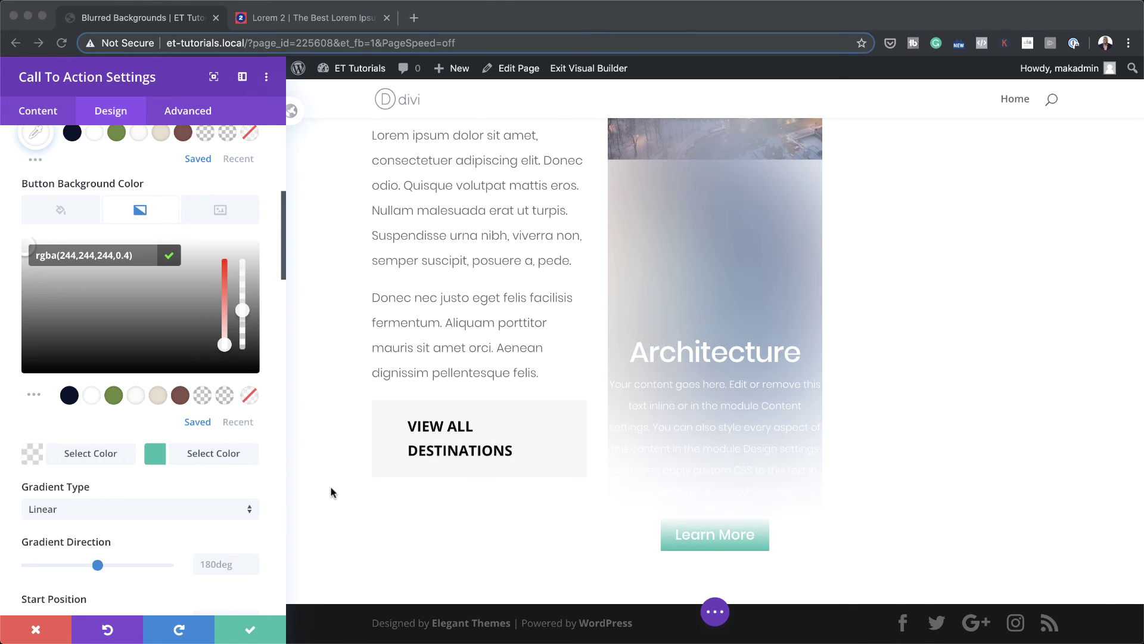
left_click(155, 455)
left_click(156, 455)
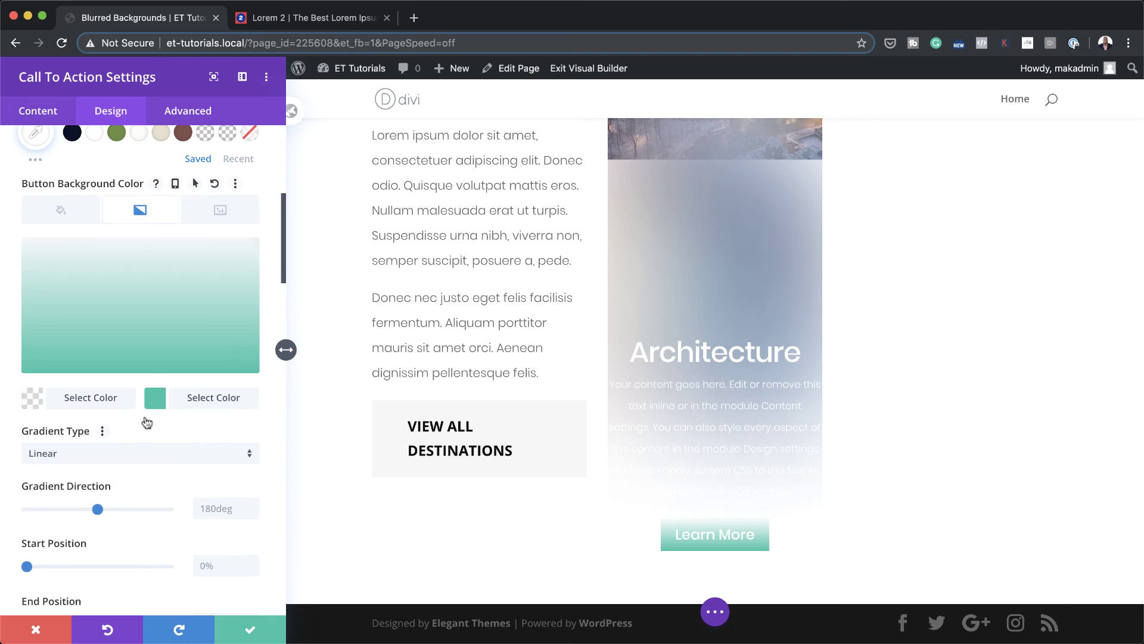
left_click(197, 302)
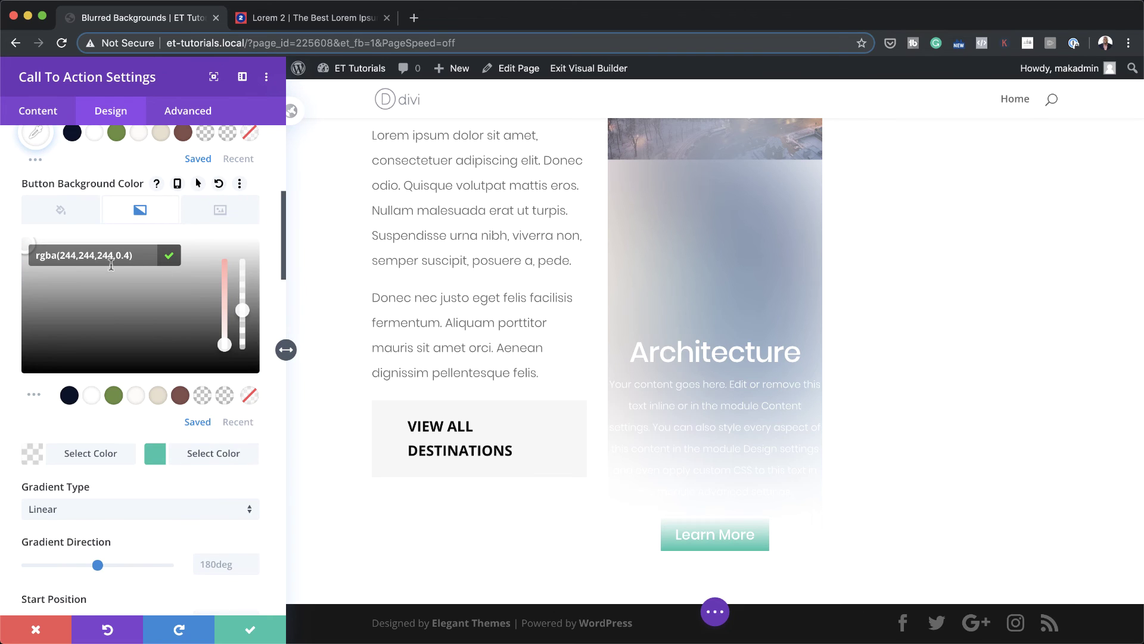
left_click_drag(64, 255, 130, 256)
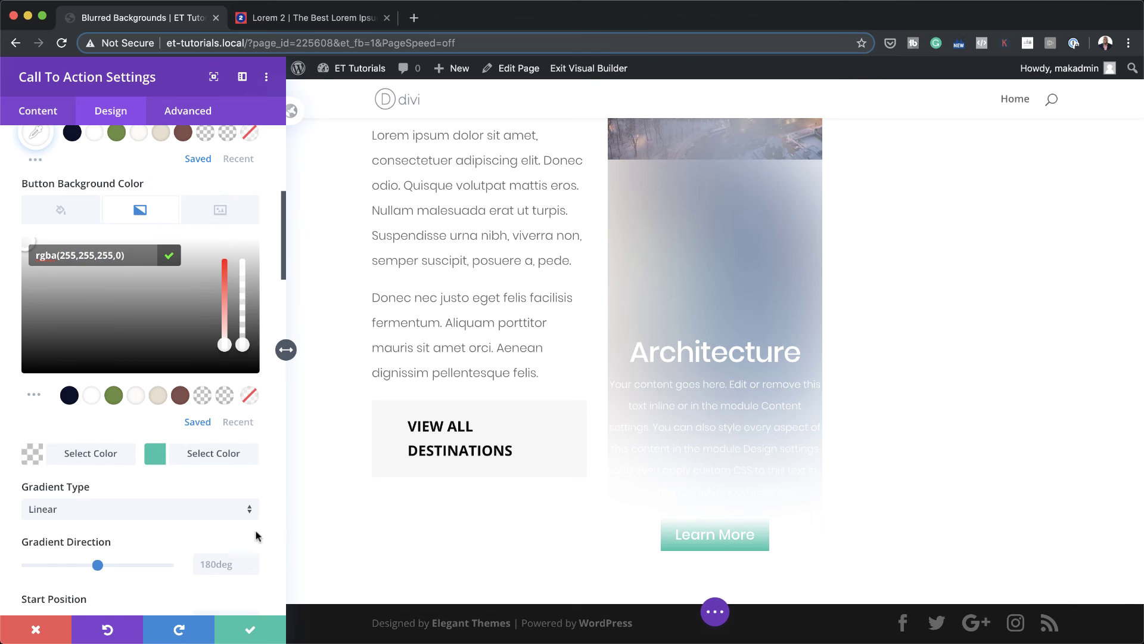
scroll(197, 381, "down", 6)
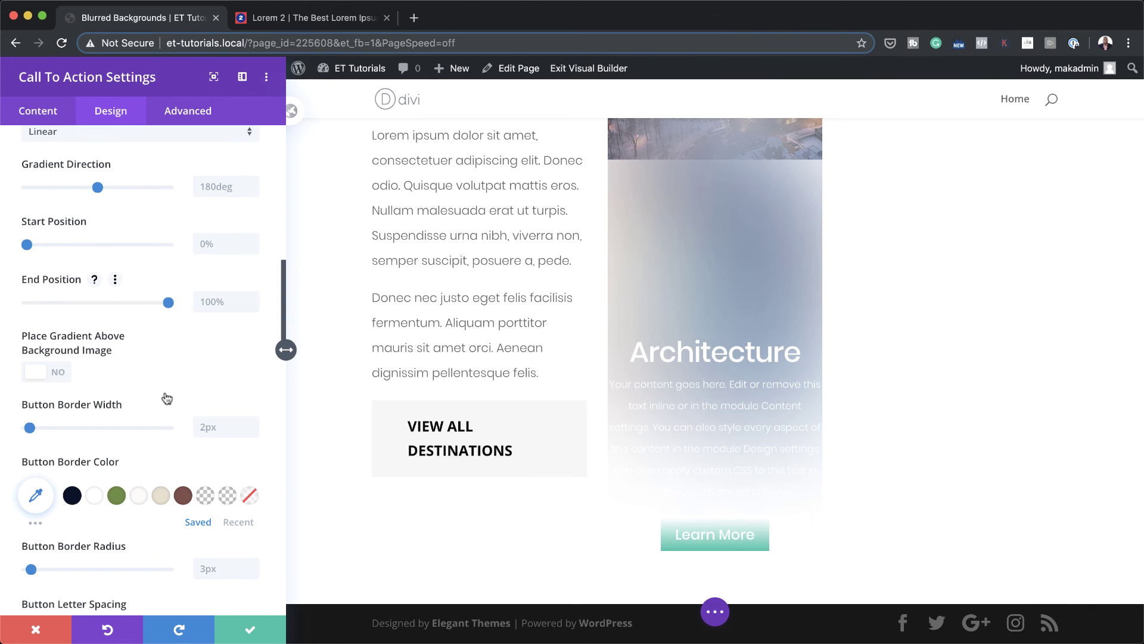
Step: Set the button's border width and border radius to 0px
scroll(171, 406, "down", 2)
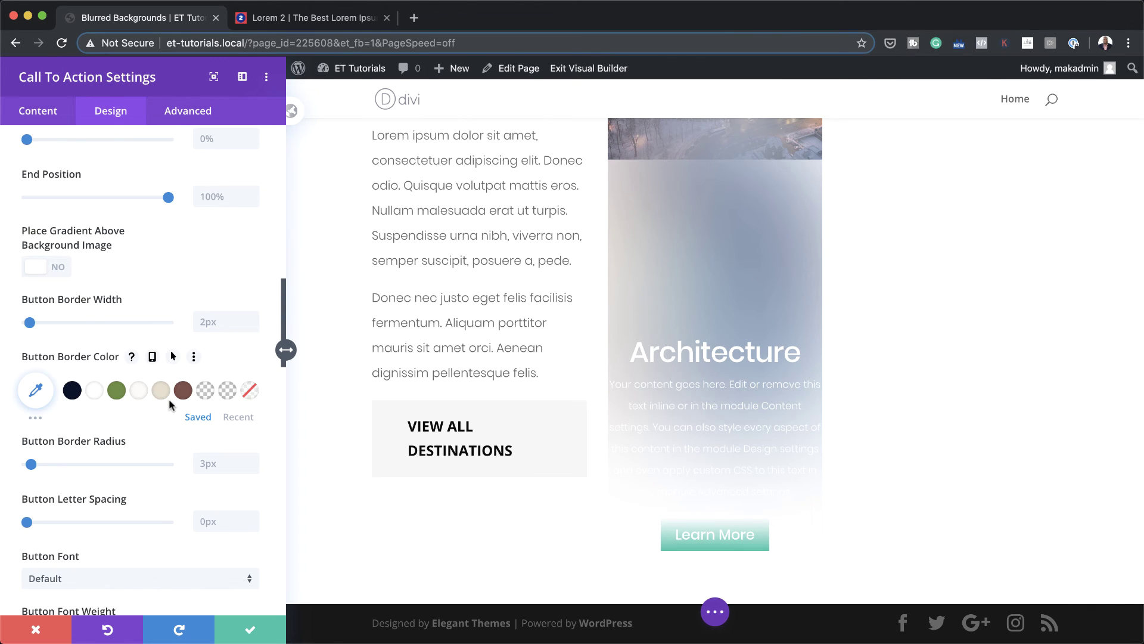
left_click_drag(31, 464, 8, 467)
scroll(3, 451, "down", 1)
left_click_drag(29, 267, 8, 269)
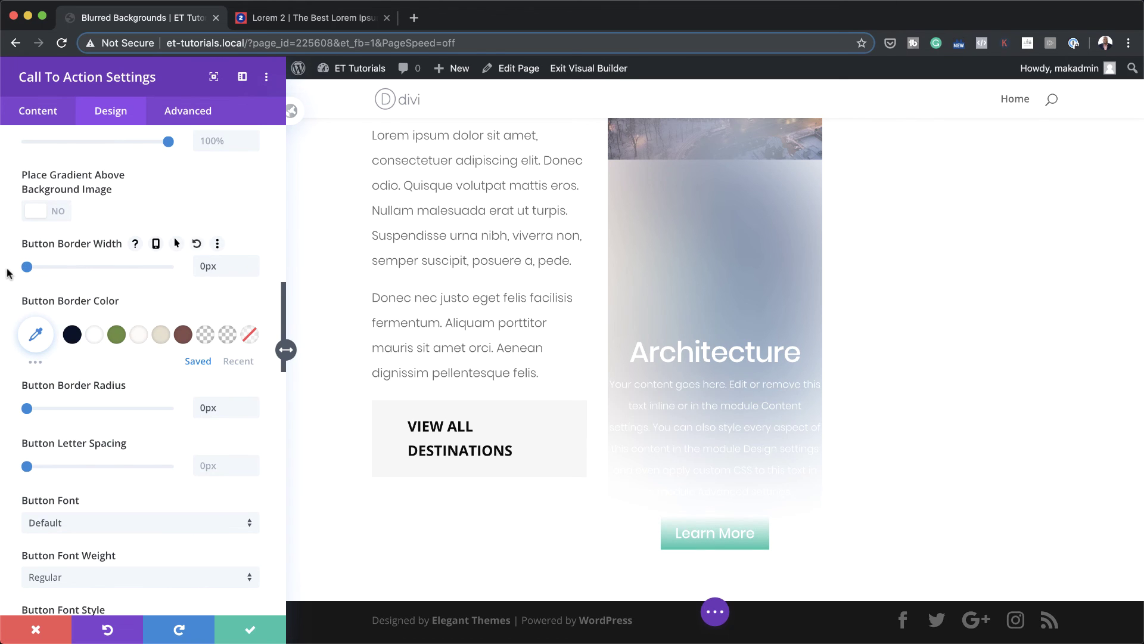
scroll(187, 443, "down", 2)
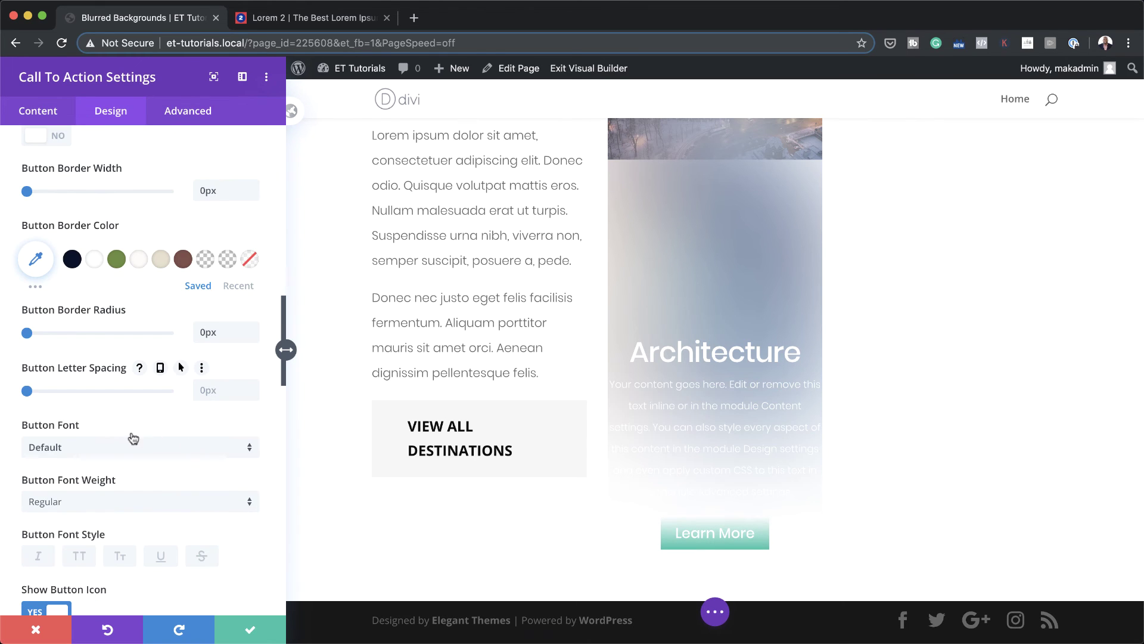
Step: Set the button font to Poppins, uppercase, with Bold weight
left_click(124, 451)
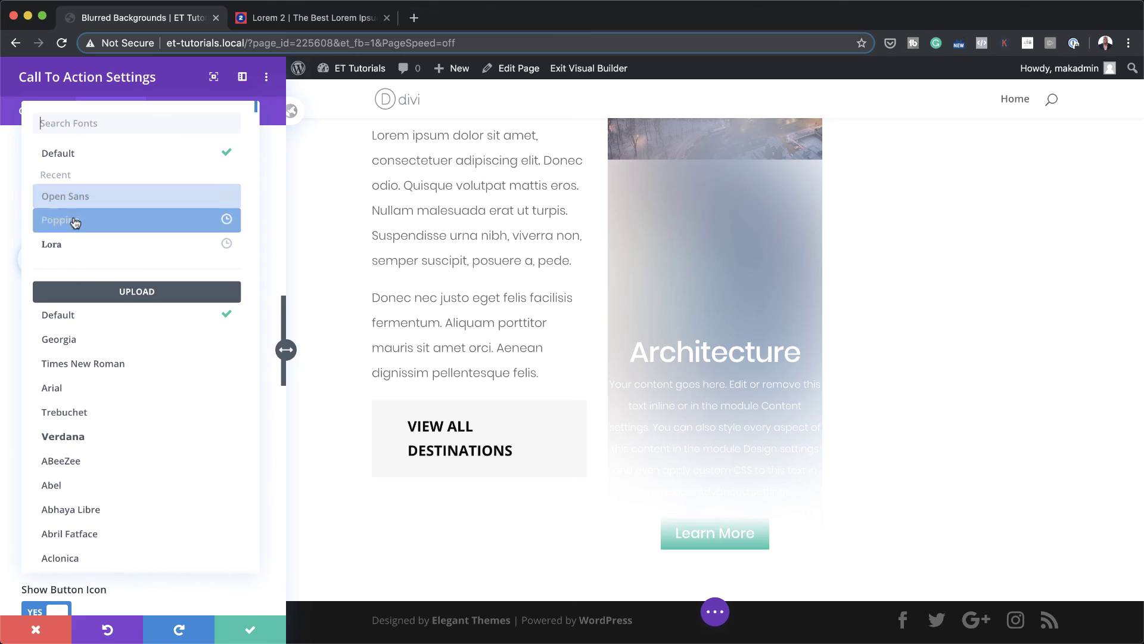
left_click(74, 220)
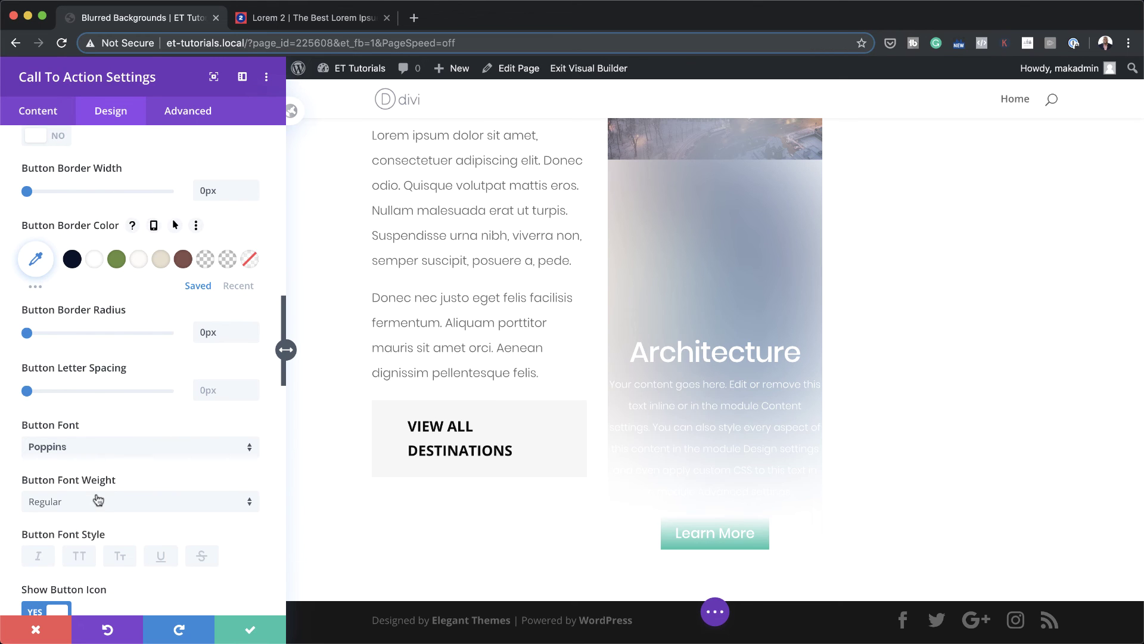
left_click(84, 556)
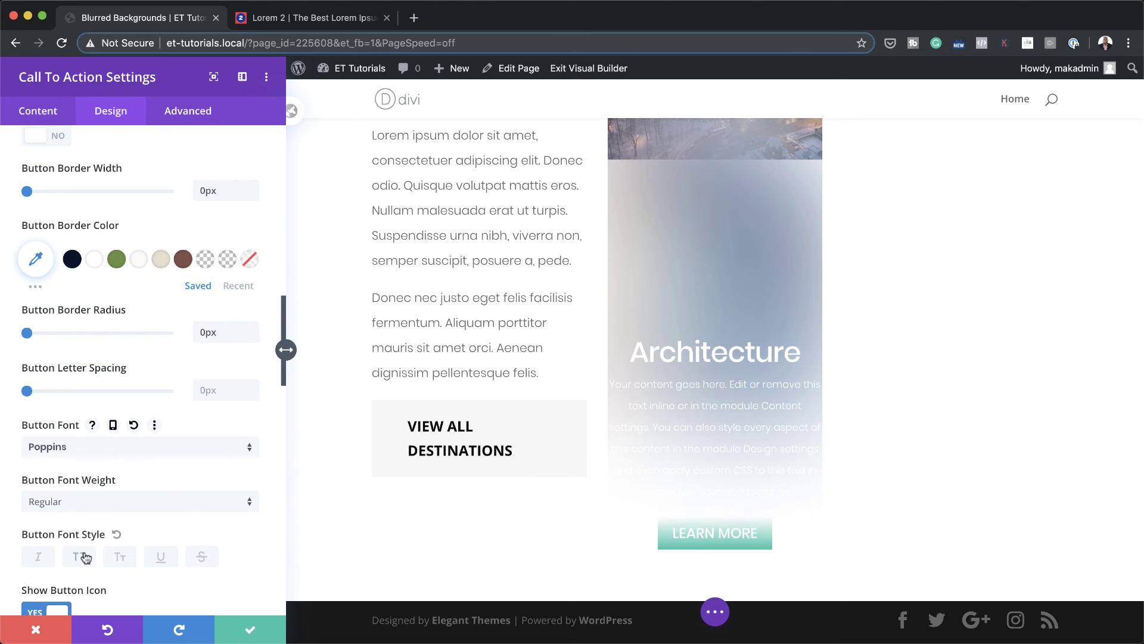
left_click(111, 503)
left_click(108, 506)
scroll(222, 498, "down", 3)
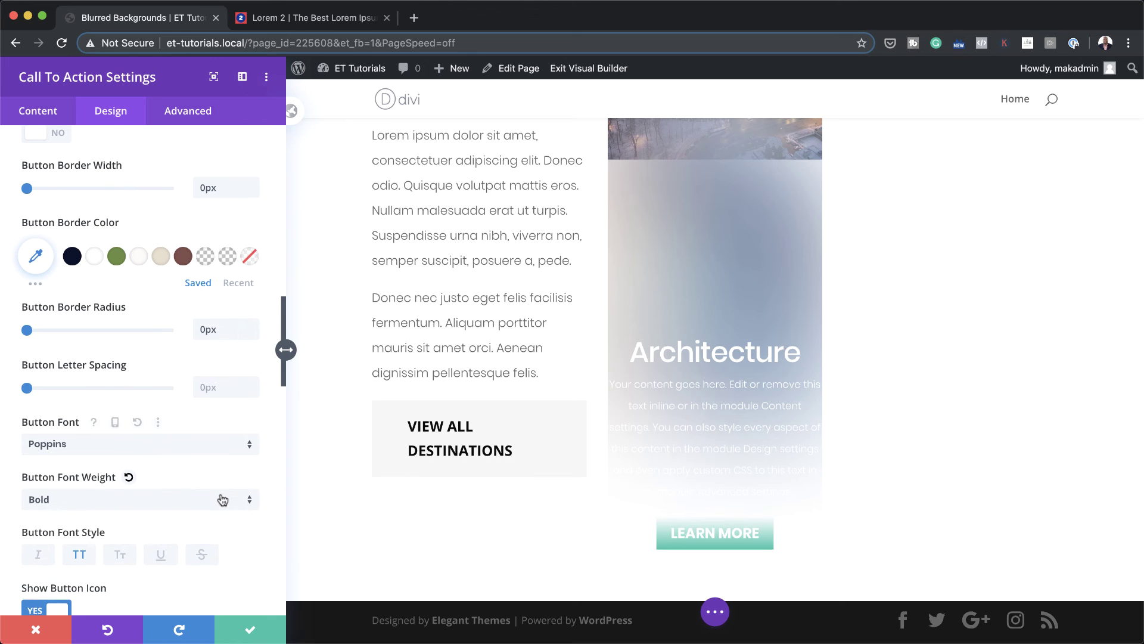
scroll(222, 498, "down", 15)
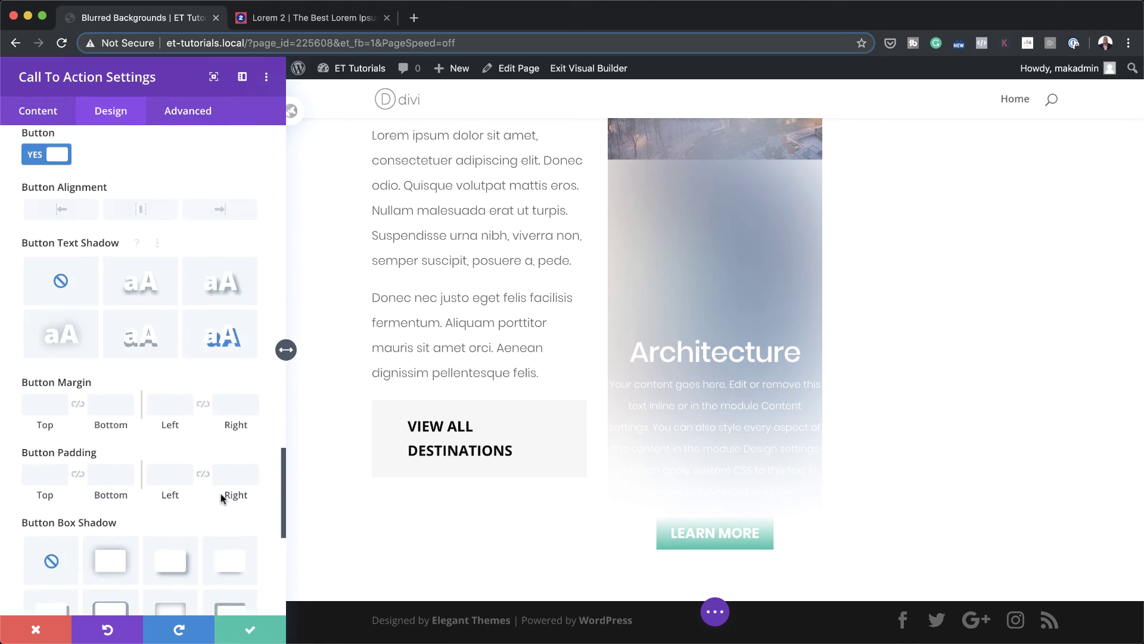
Step: Set Button Margin Top to 50px, linked top/bottom padding 20px, linked left/right padding 50px
left_click(61, 443)
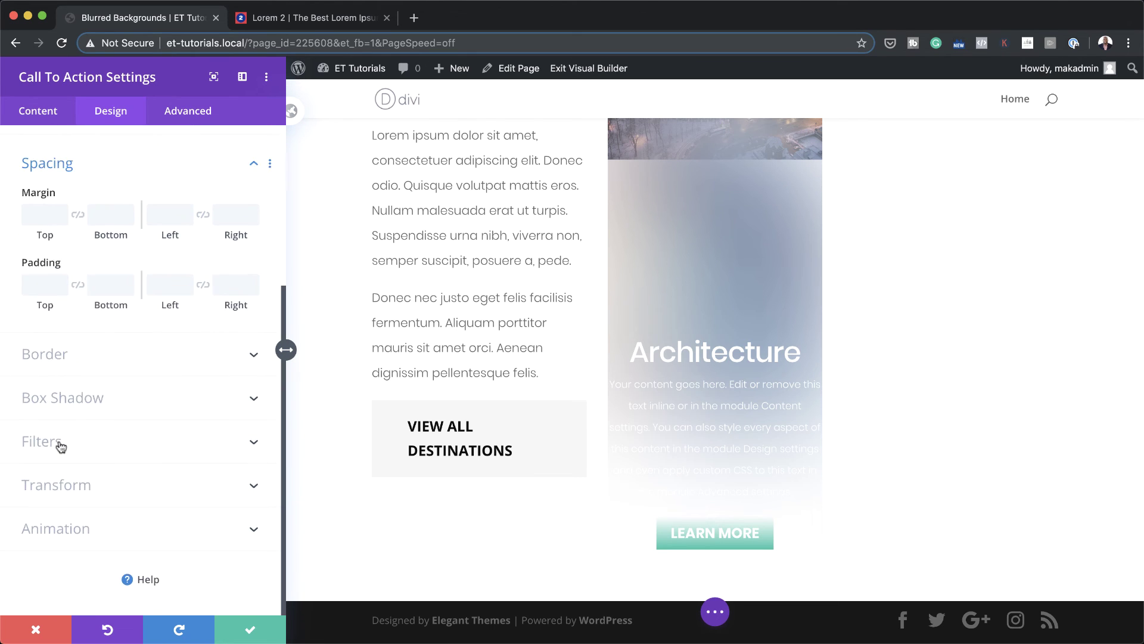
left_click(42, 214)
type("50px")
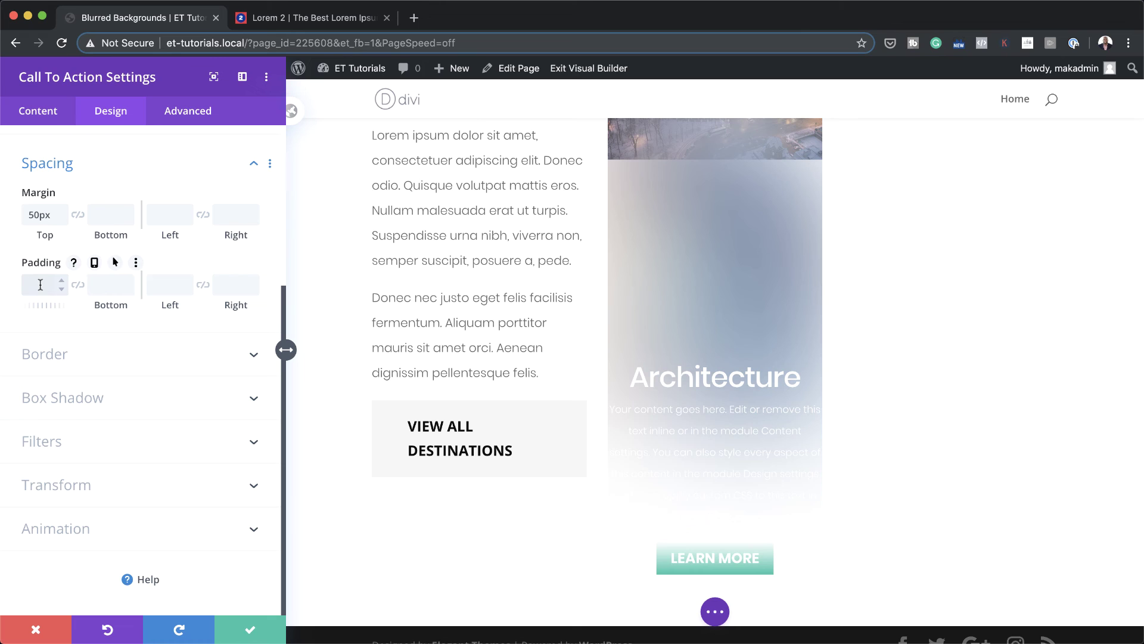
left_click(78, 285)
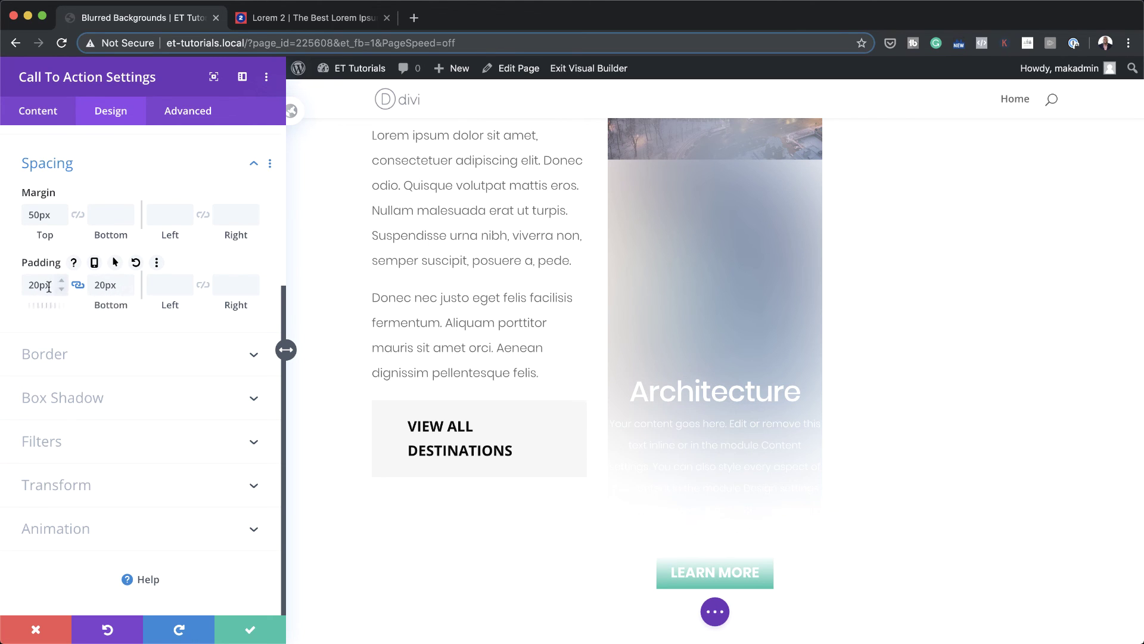
left_click(160, 288)
type("50px")
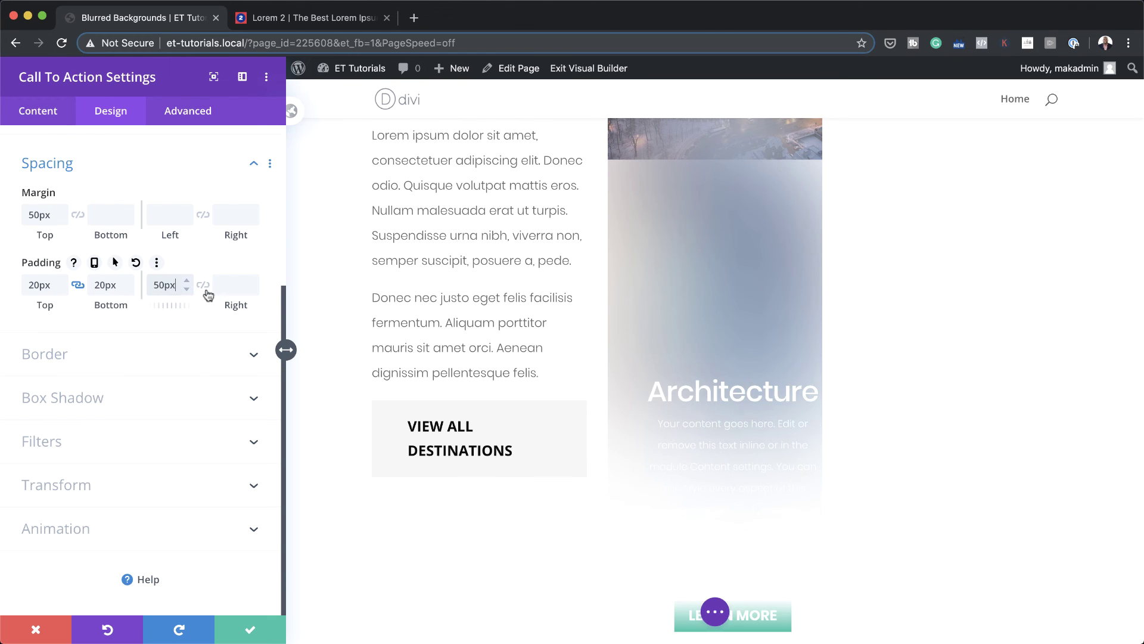
left_click(203, 285)
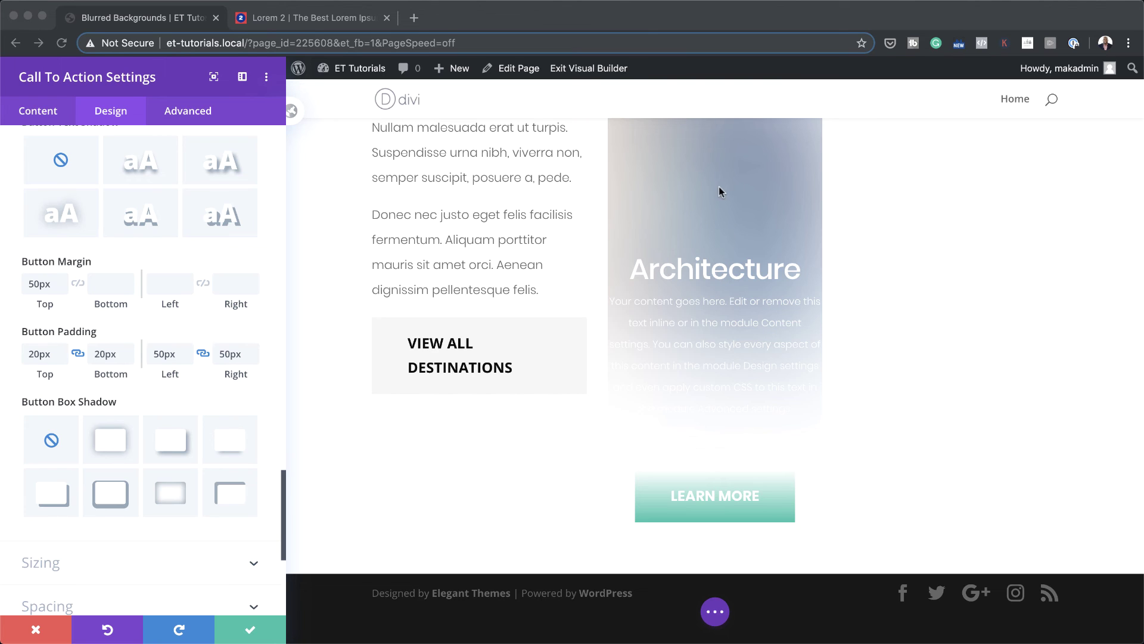
Step: Set the card's Margin Top to -250px and linked left/right padding to 2vw, then save
scroll(239, 453, "down", 6)
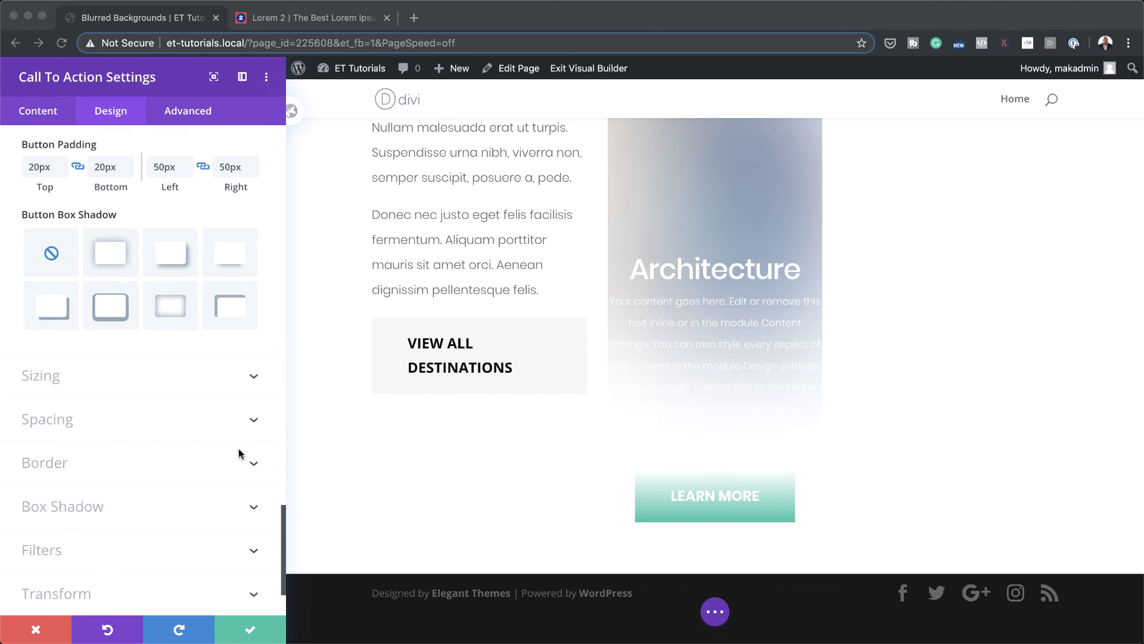
left_click(124, 420)
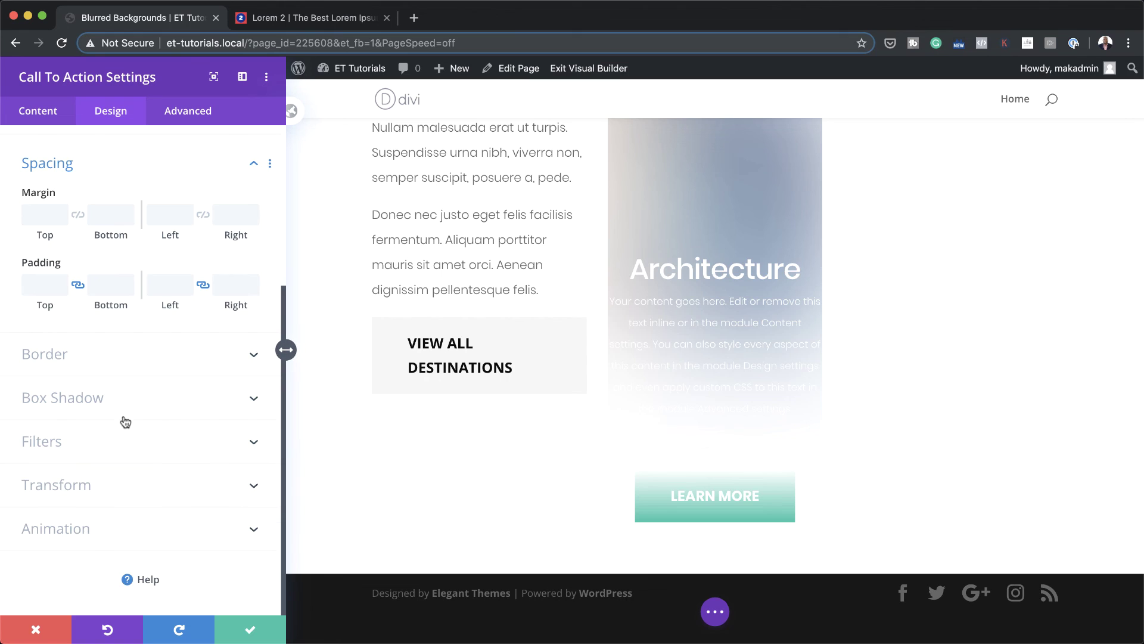
left_click(47, 219)
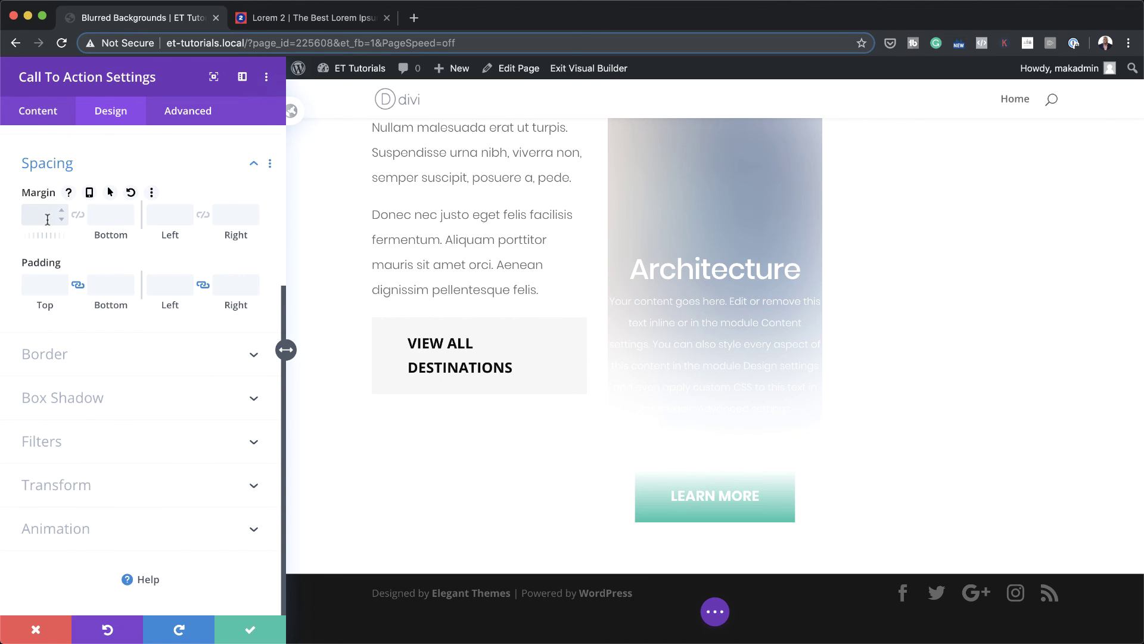
type("-250px")
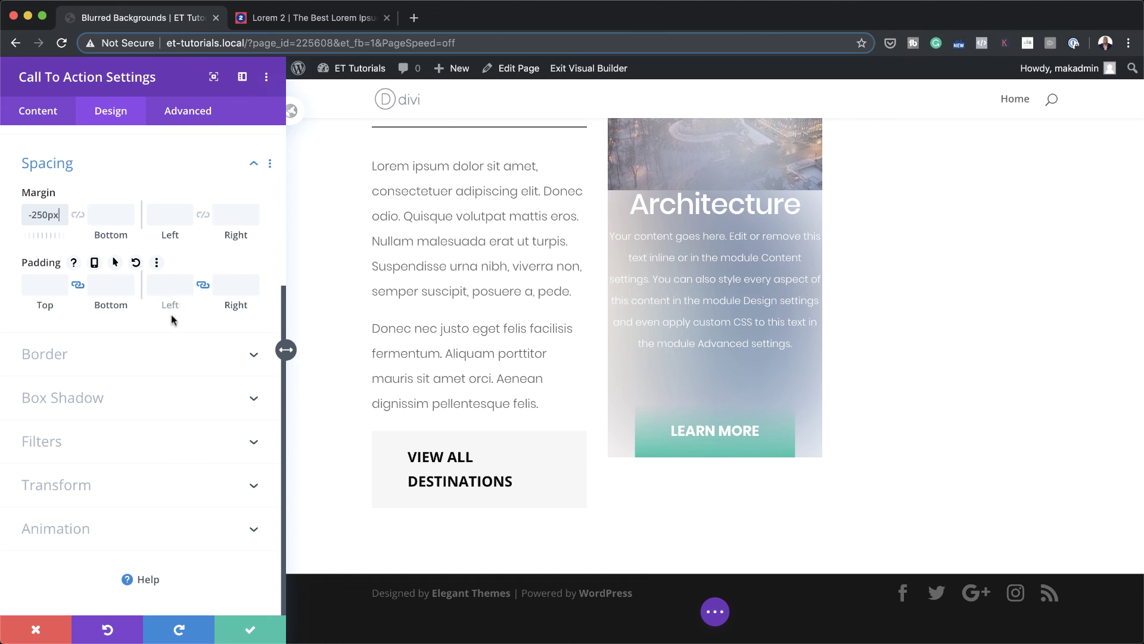
left_click(175, 286)
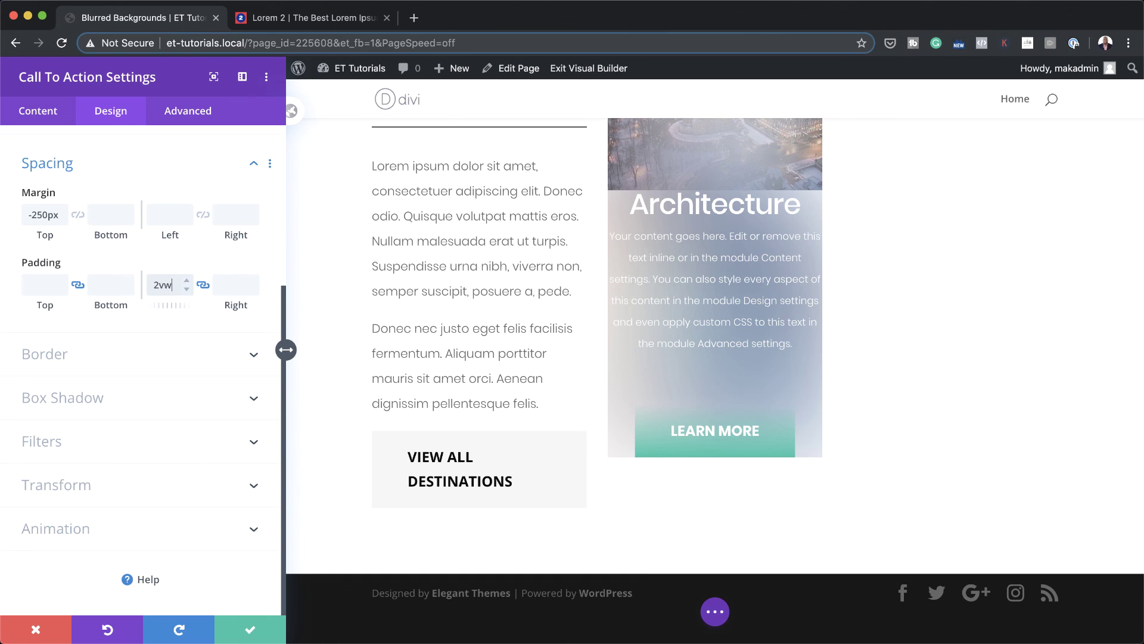
type("2vw")
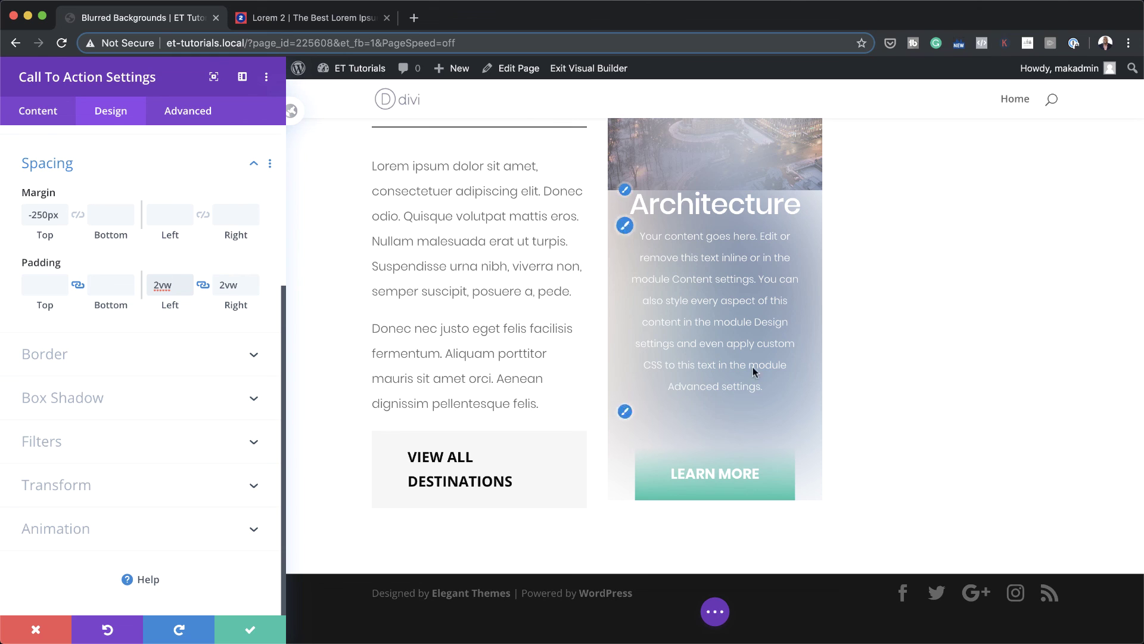
left_click(251, 626)
Step: Review the Architecture card over its blurred image, then expand the purple builder bar
scroll(899, 409, "up", 3)
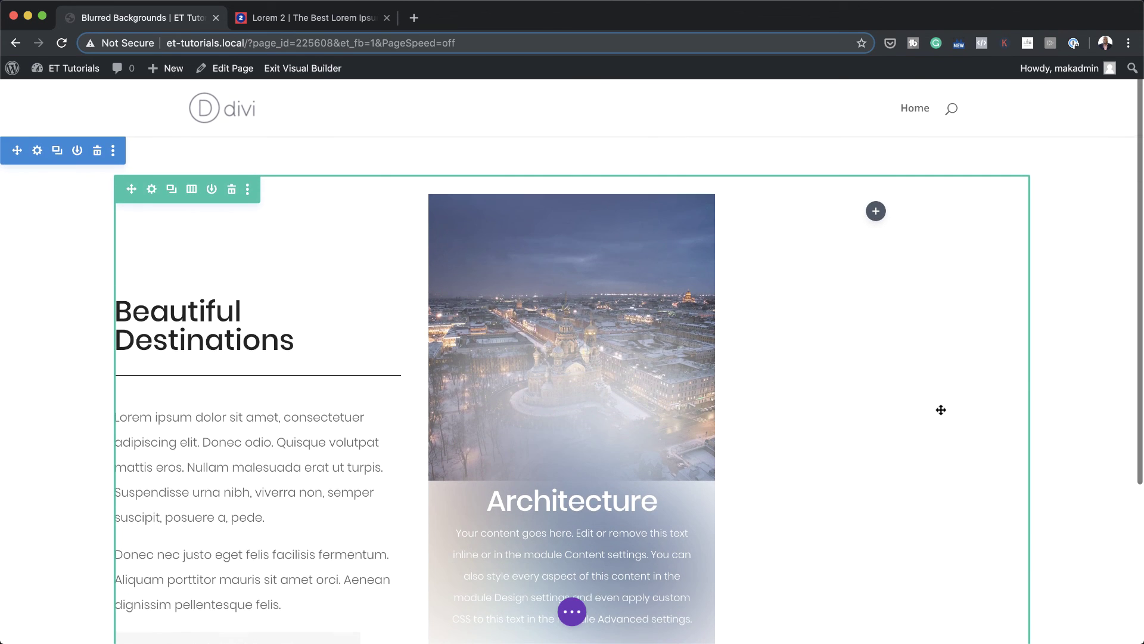
scroll(941, 409, "up", 2)
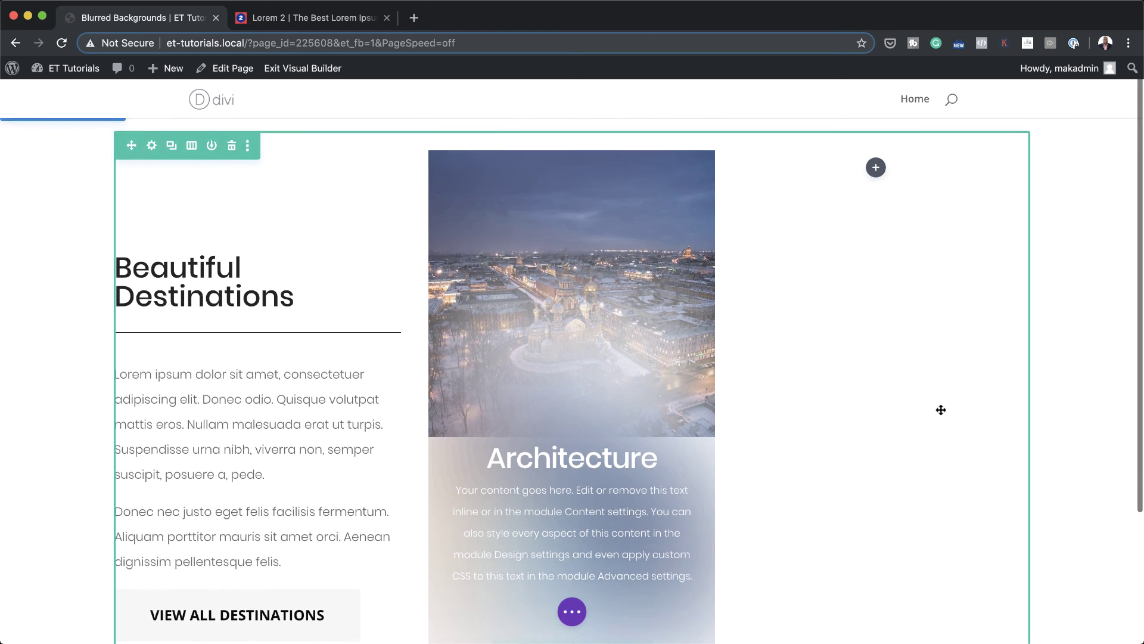
scroll(853, 463, "down", 3)
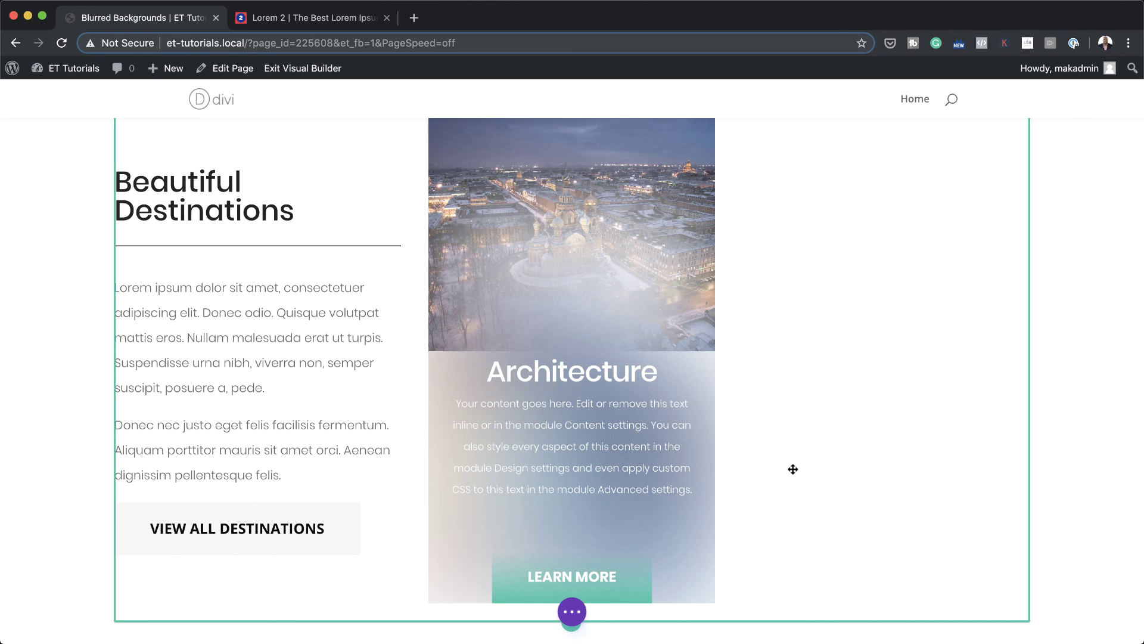
scroll(806, 509, "down", 3)
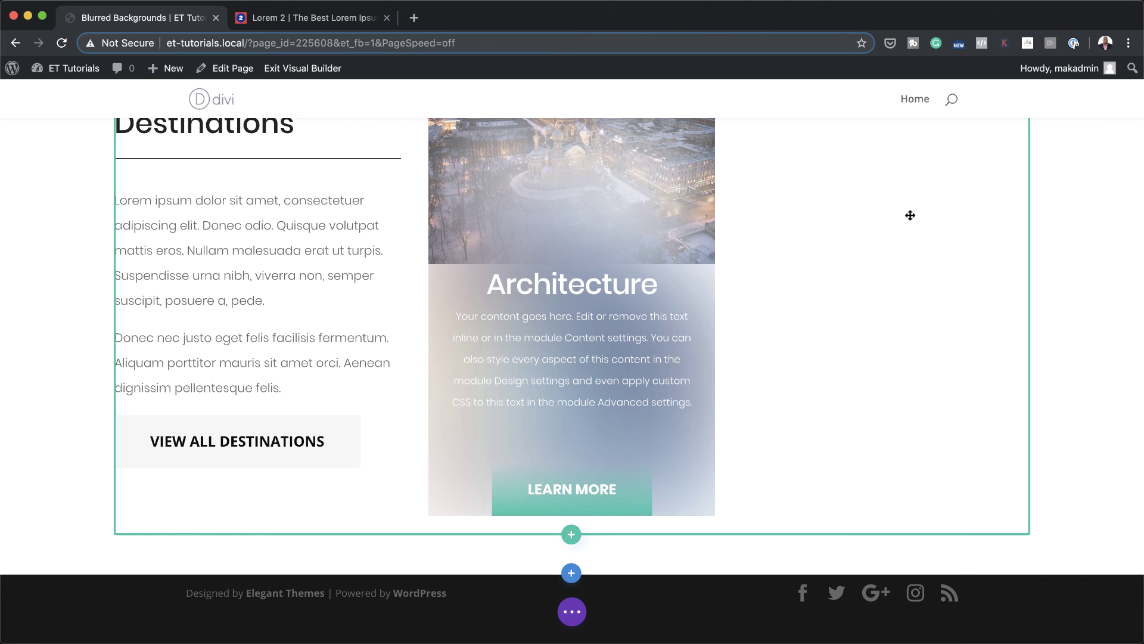
left_click(571, 613)
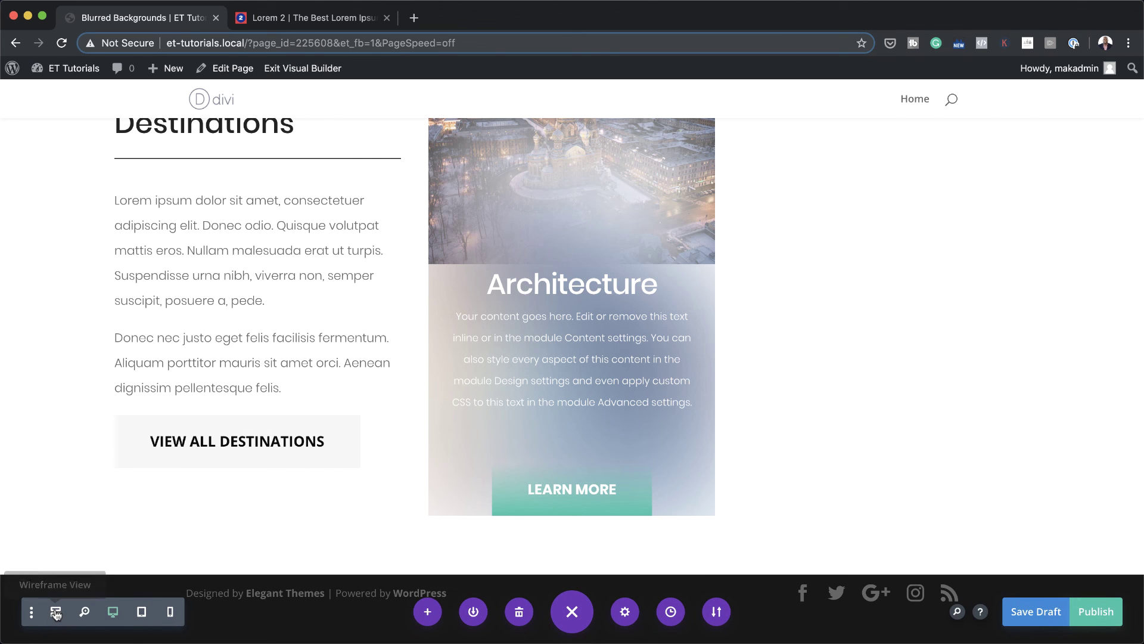
Step: In Wireframe View, duplicate both Image modules and the Call To Action into column three
left_click(56, 612)
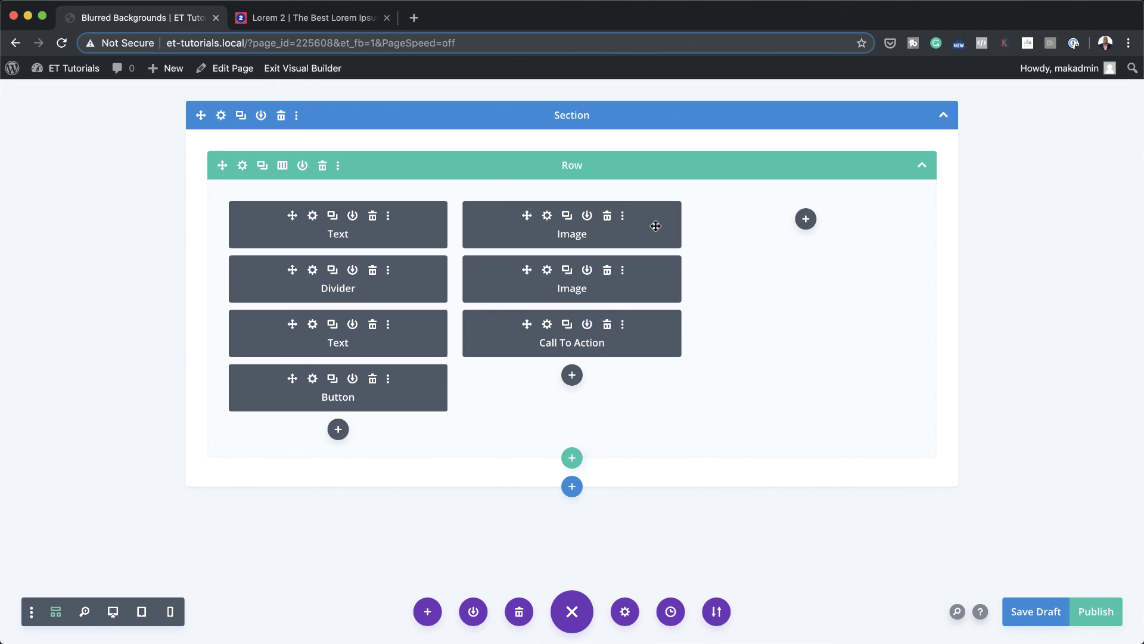
left_click(567, 215)
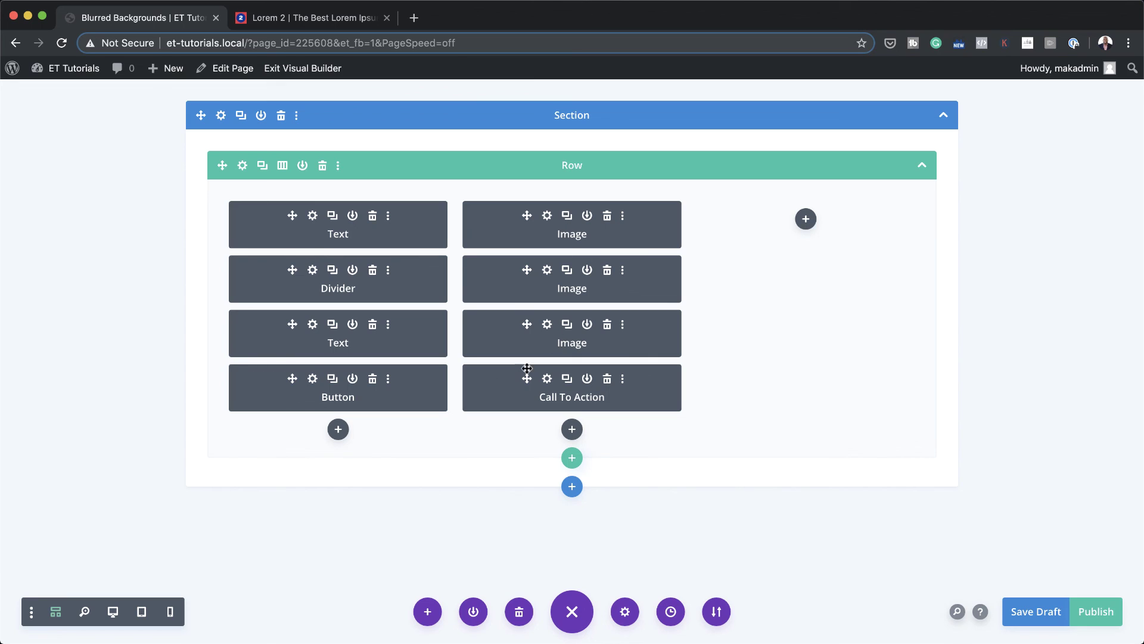
left_click_drag(527, 324, 805, 224)
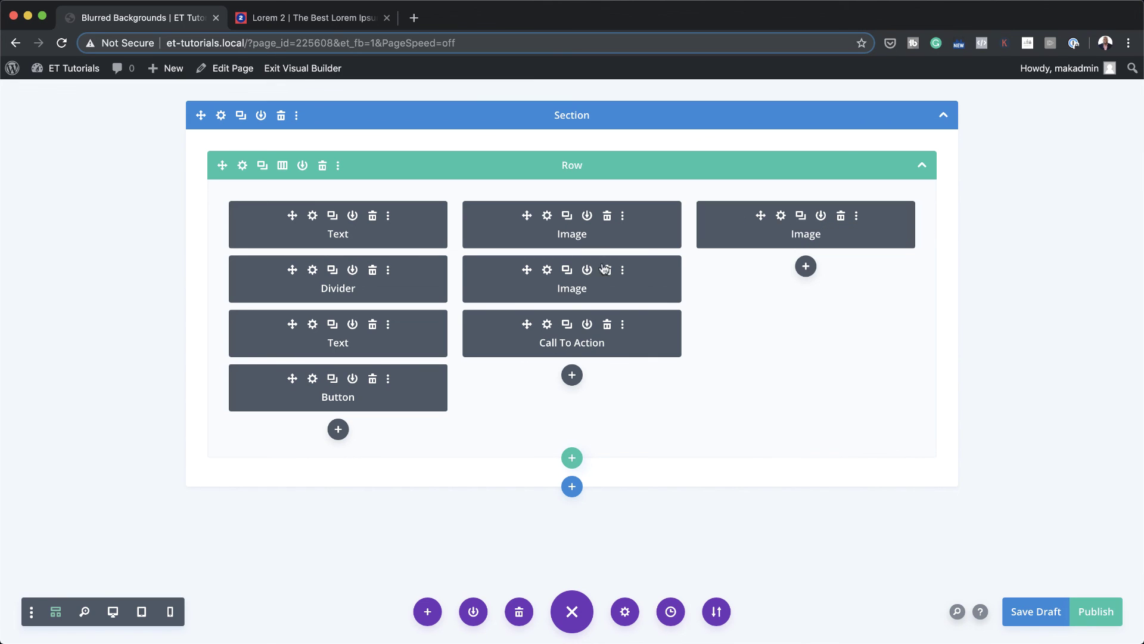
left_click(566, 269)
left_click_drag(526, 323, 806, 279)
left_click(567, 324)
left_click_drag(527, 377, 806, 333)
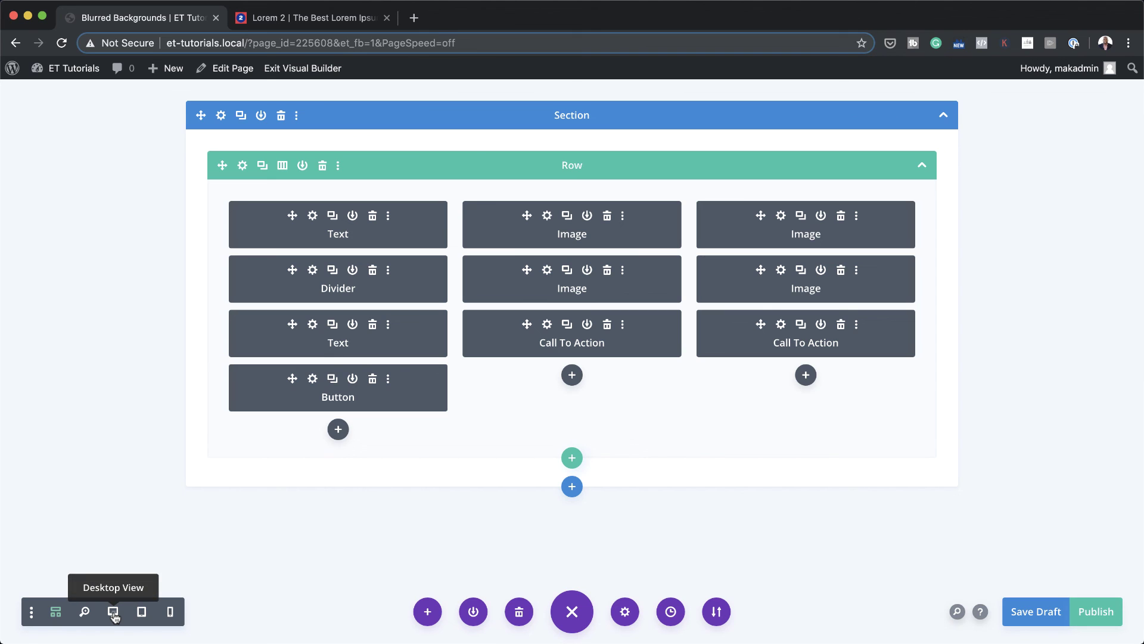
left_click(114, 612)
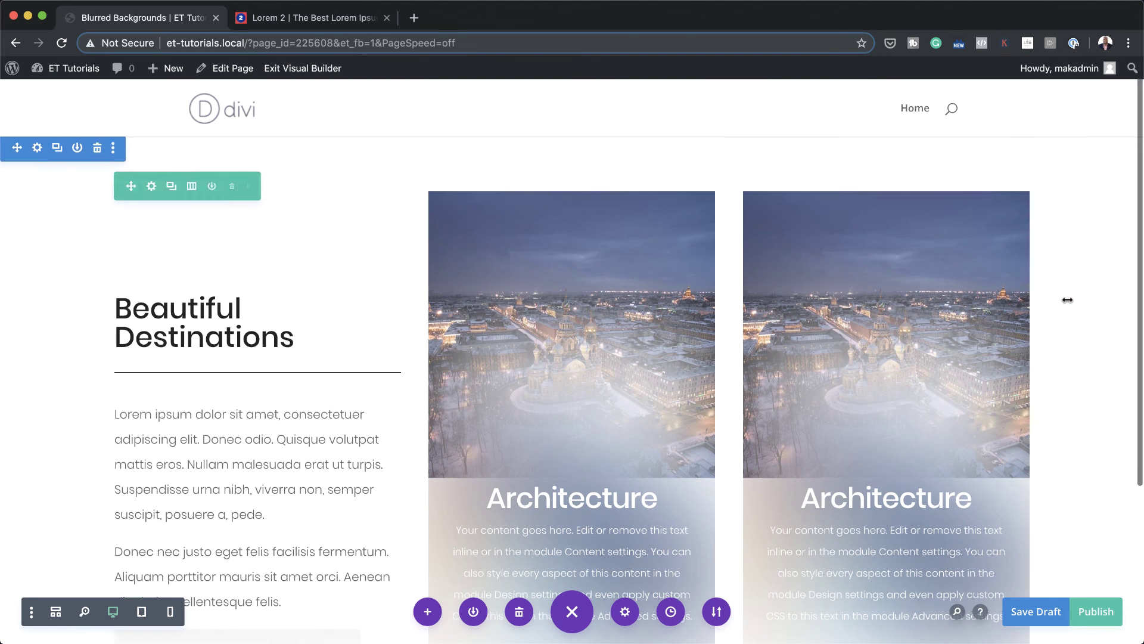
scroll(1067, 300, "down", 5)
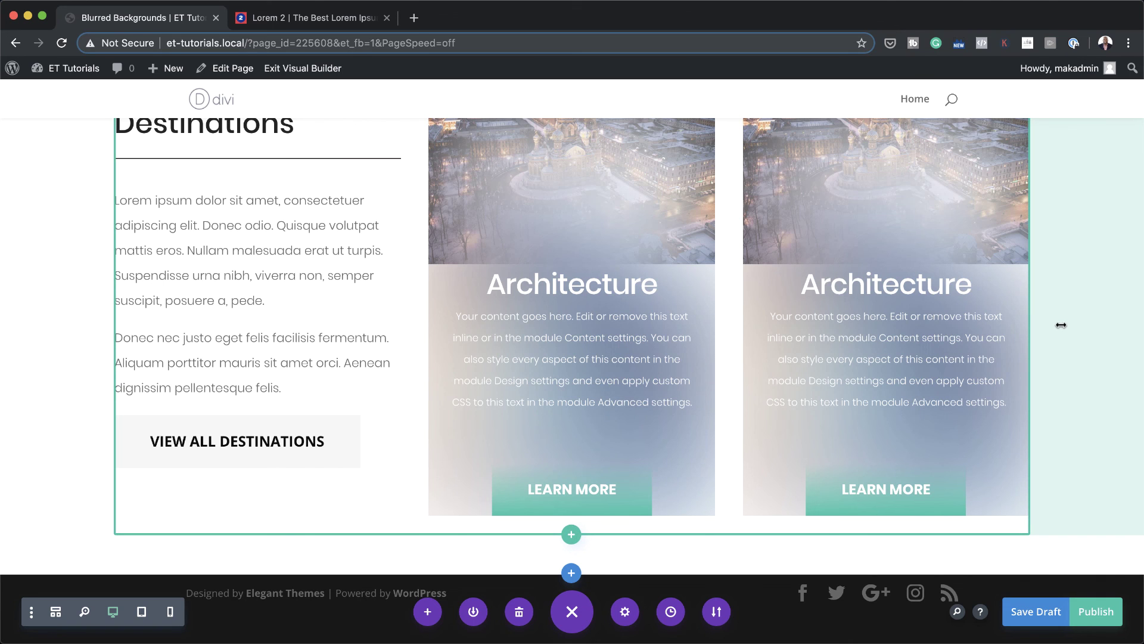
scroll(1061, 325, "up", 3)
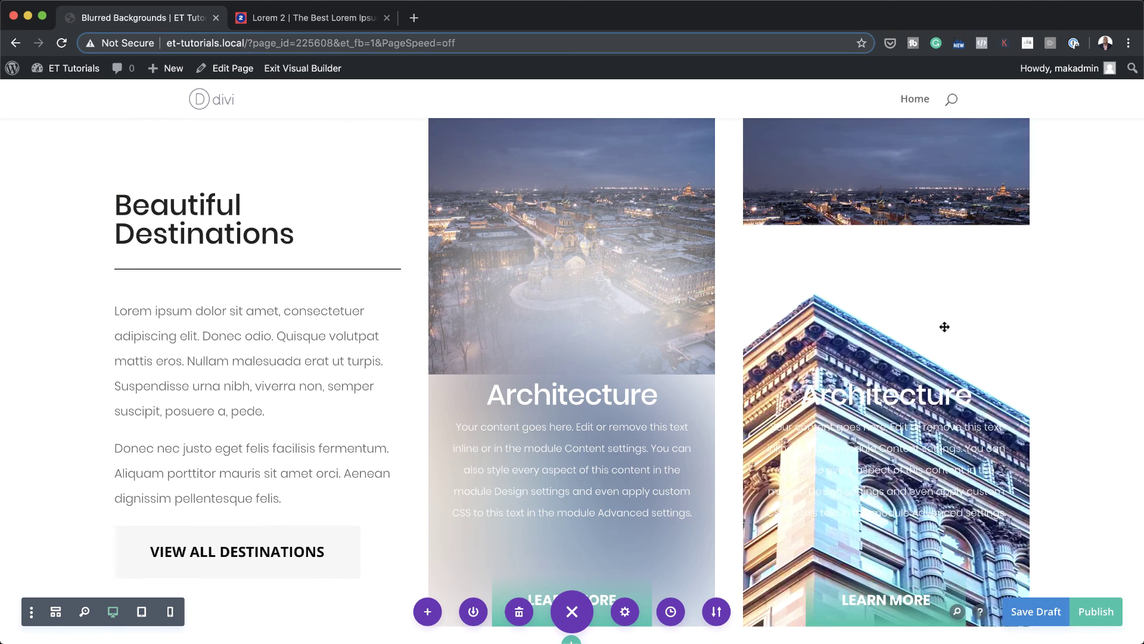